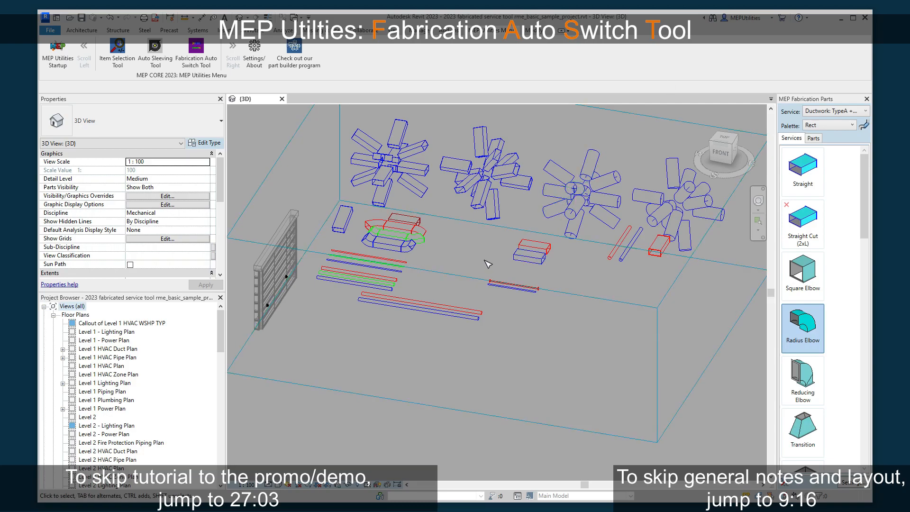
Step: Open the Fabrication Auto Switch Tool and reposition its window beside the 3D duct model
click(192, 70)
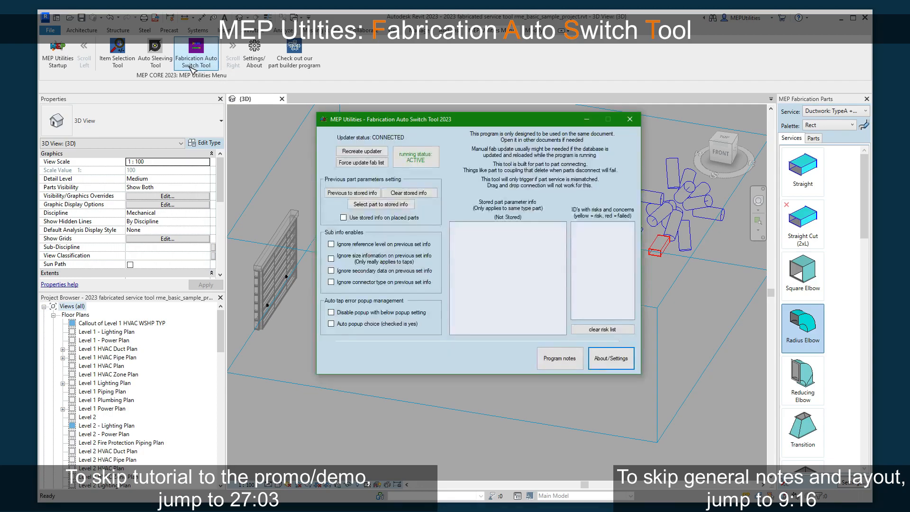
drag(475, 124, 208, 87)
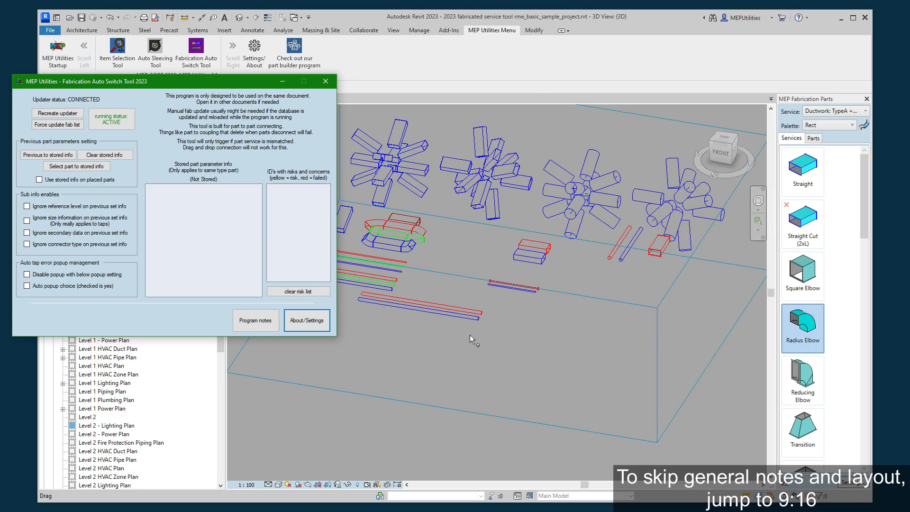
drag(204, 83, 71, 116)
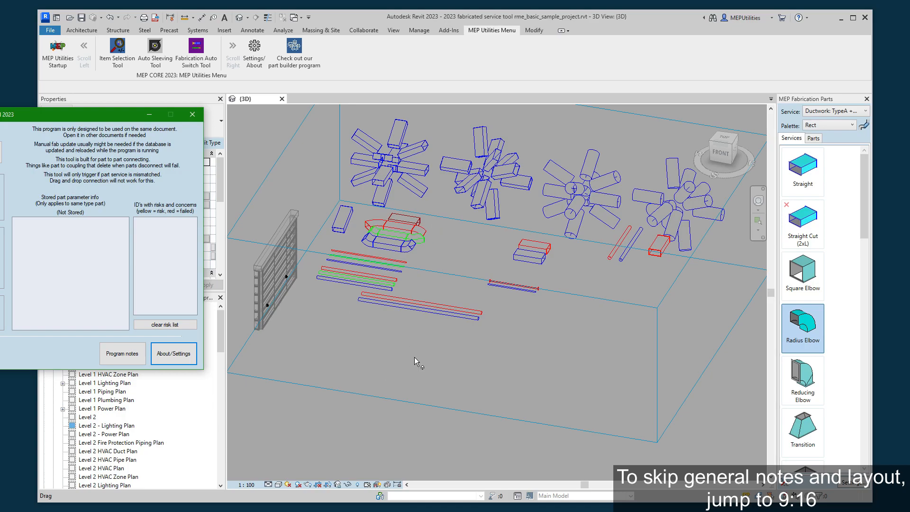
right_click(429, 350)
click(401, 348)
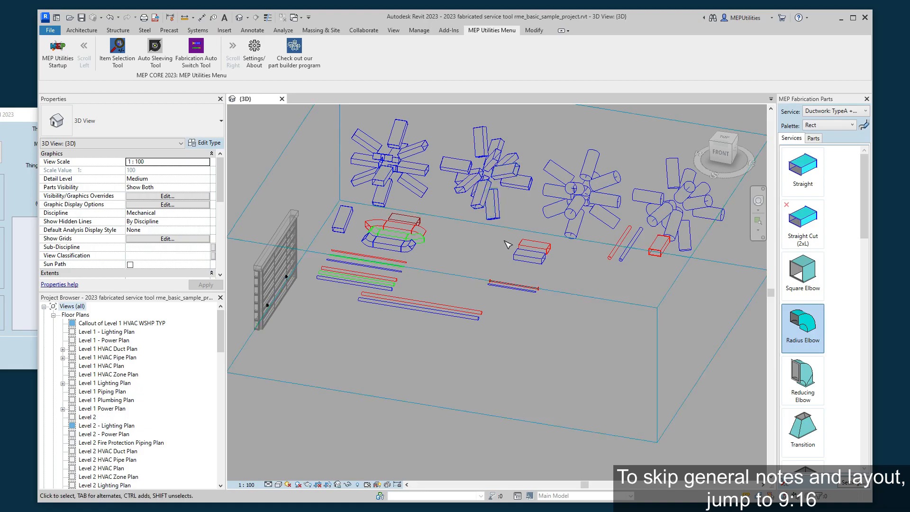
drag(0, 114, 104, 86)
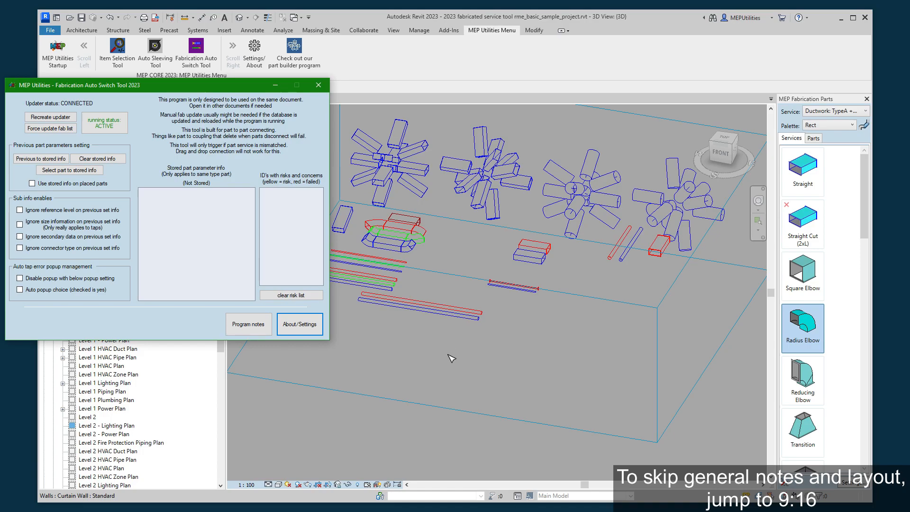
Step: Open the tool's program notes, review the core parts, hangers, taps and oval duct remarks, and close the notes
click(250, 334)
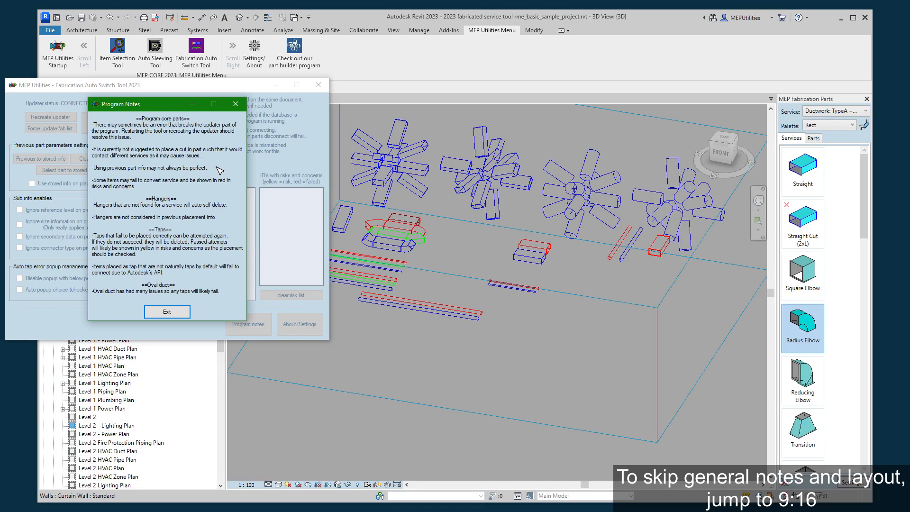
drag(157, 103, 375, 94)
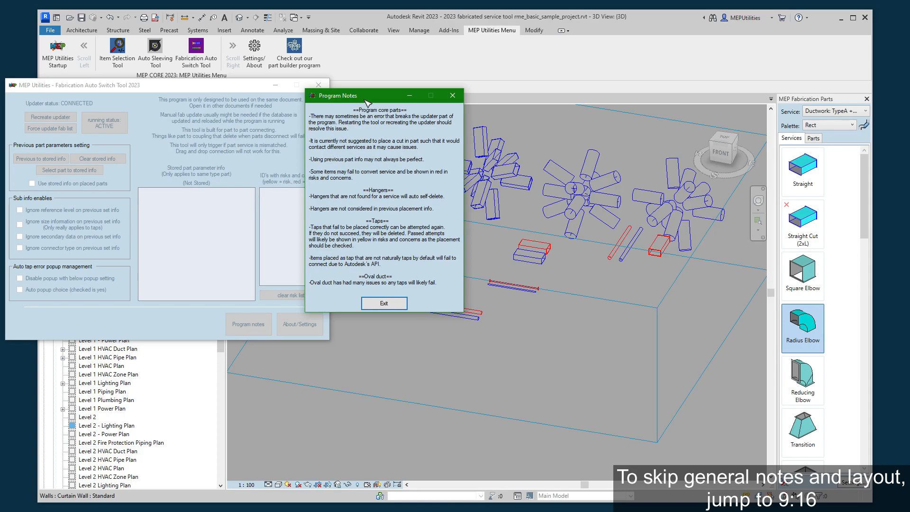
drag(361, 97, 185, 107)
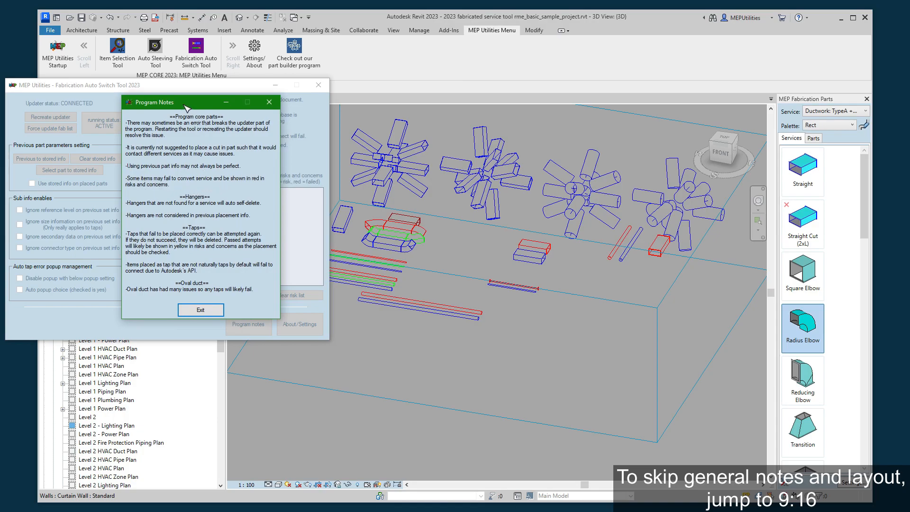
drag(186, 105, 116, 107)
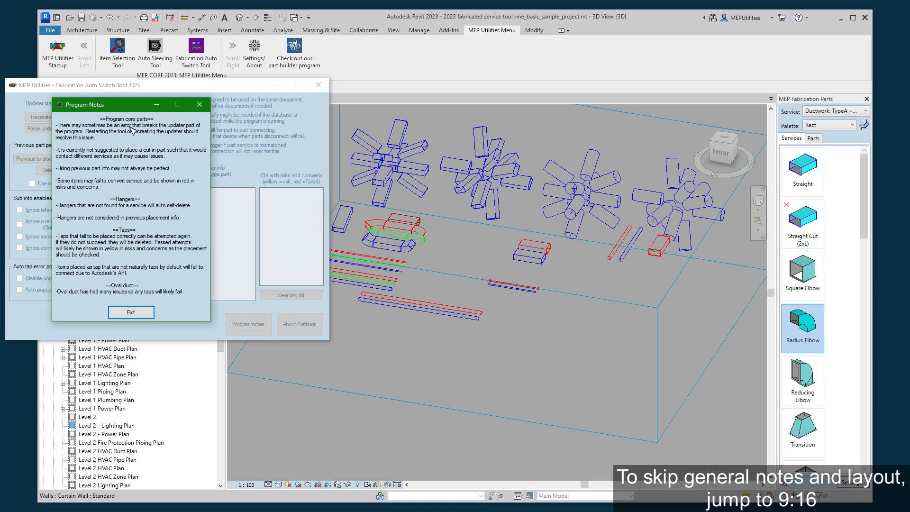
drag(126, 112, 147, 110)
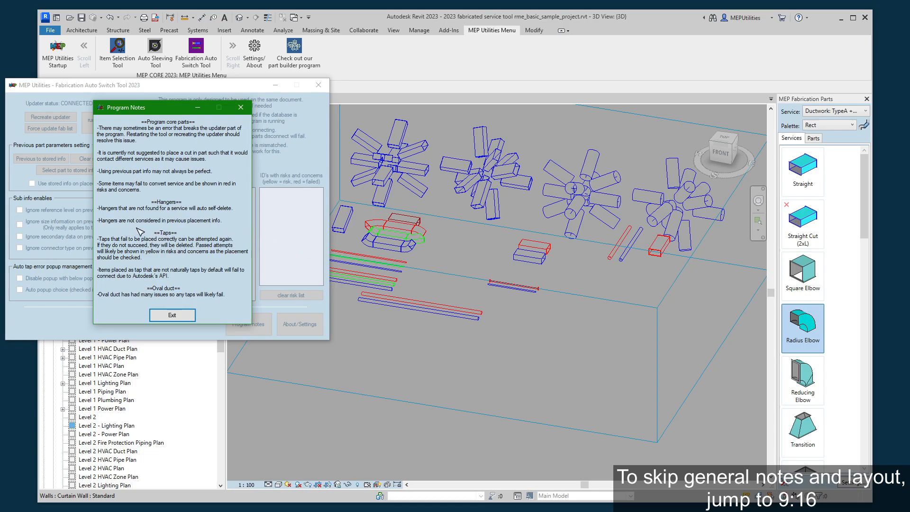
drag(160, 113, 361, 147)
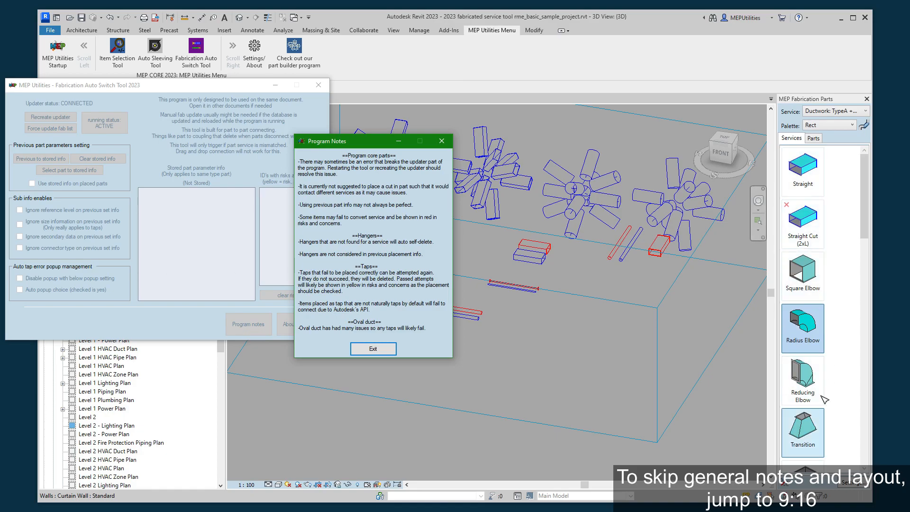
scroll(817, 300, down, 5)
scroll(819, 298, up, 5)
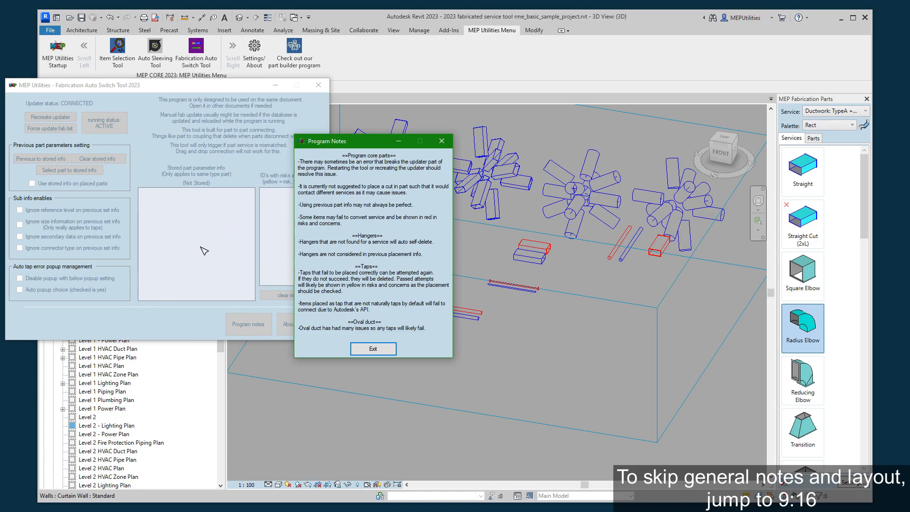
drag(351, 144, 241, 126)
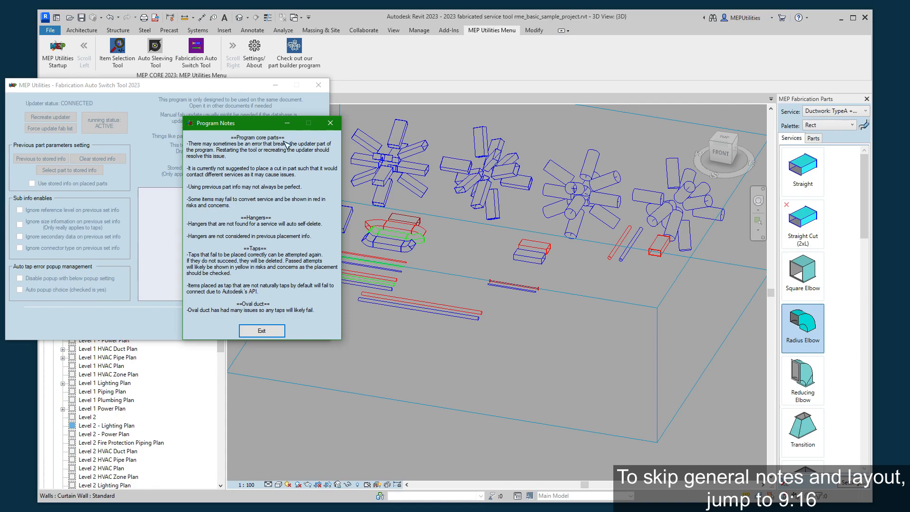
drag(232, 125, 149, 122)
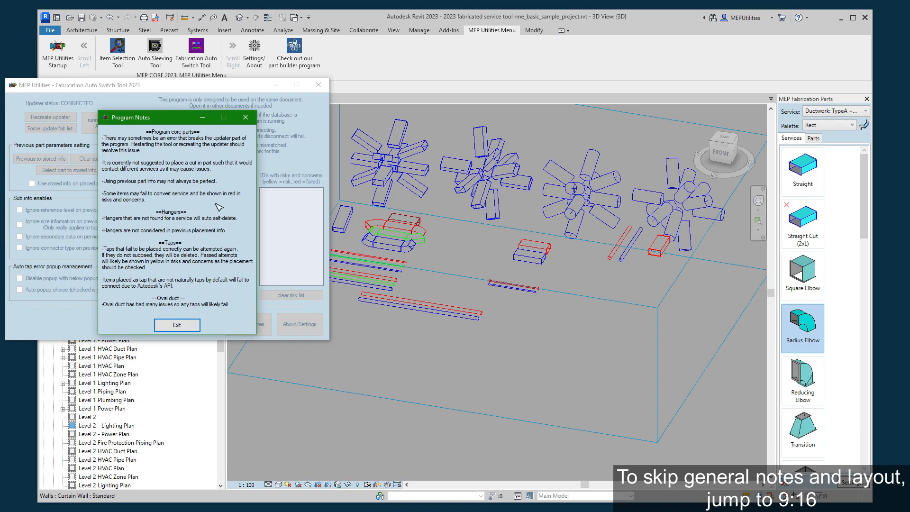
mouse_move(176, 123)
mouse_down()
mouse_move(131, 138)
mouse_move(176, 124)
mouse_up()
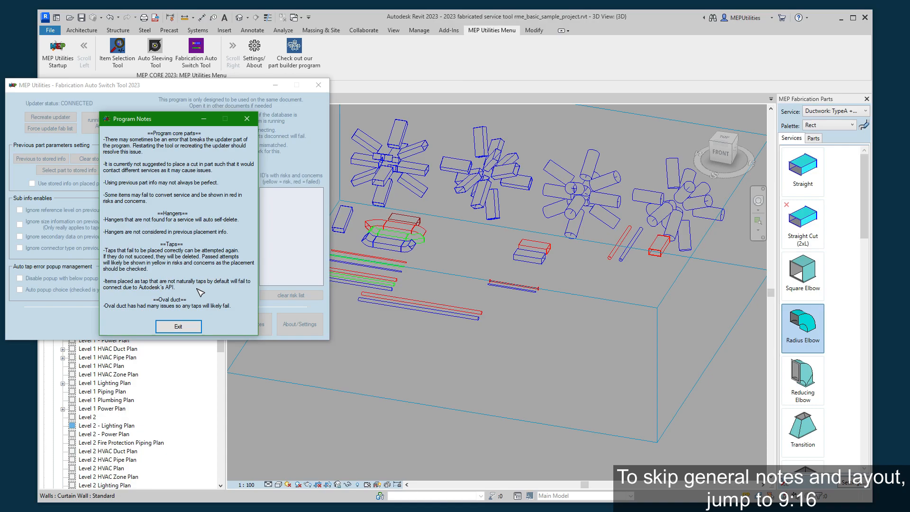
scroll(805, 388, down, 4)
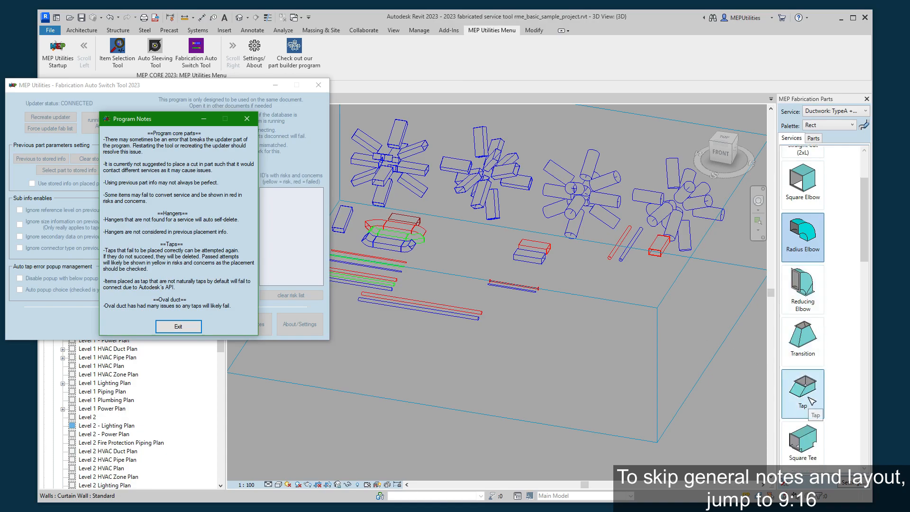
scroll(811, 401, down, 4)
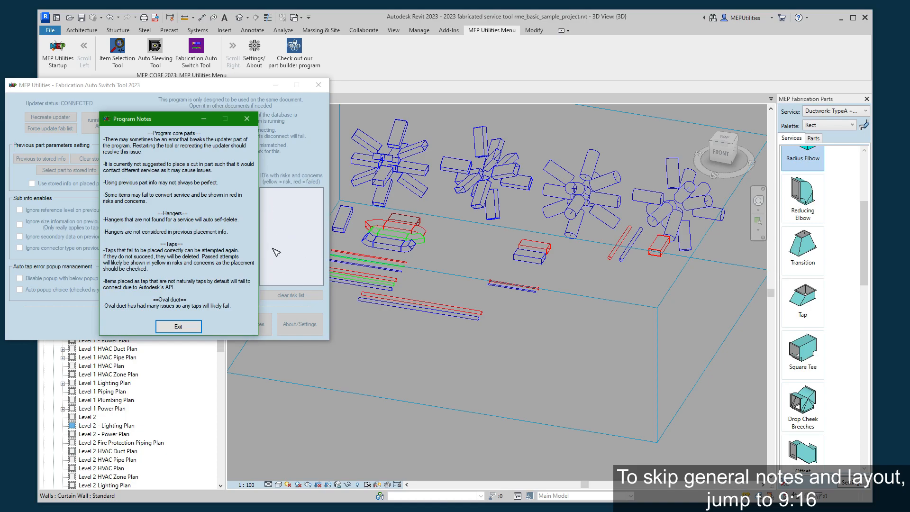
click(199, 327)
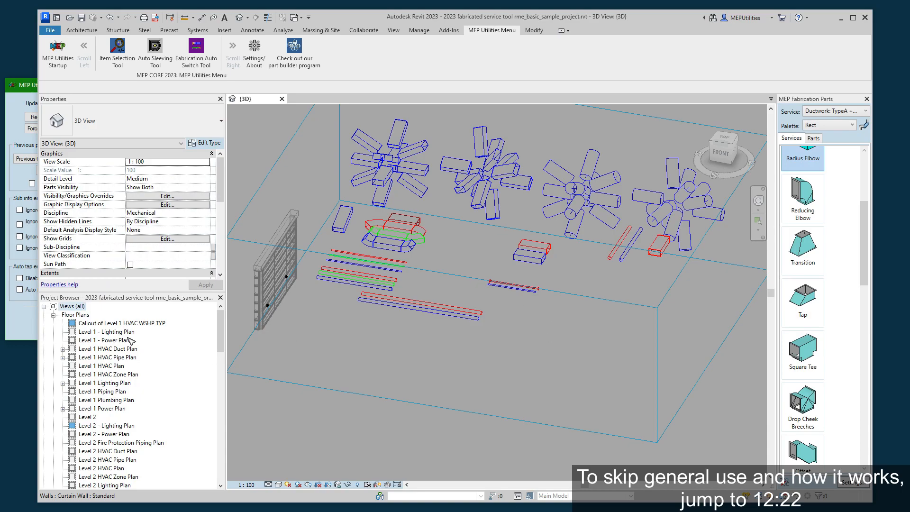
Step: Examine the parallel red, green and blue duct and pipe runs up close in the 3D view
click(325, 376)
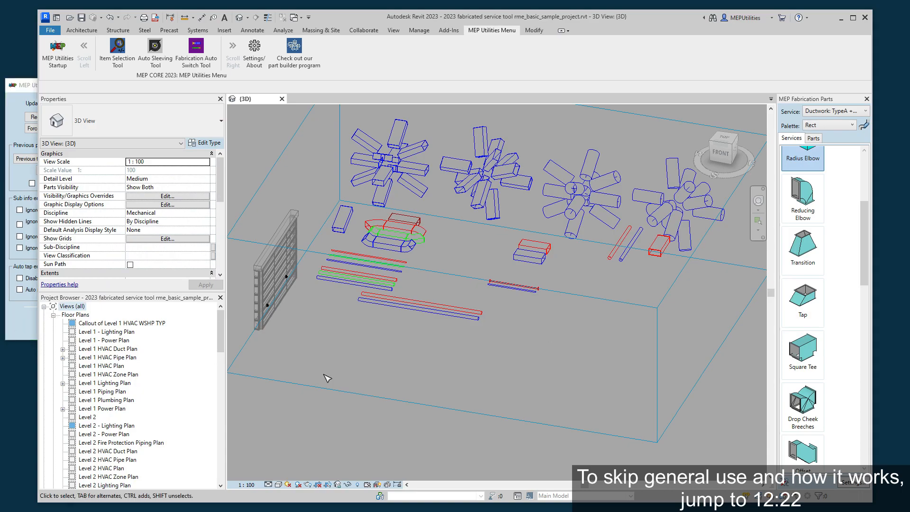
click(20, 323)
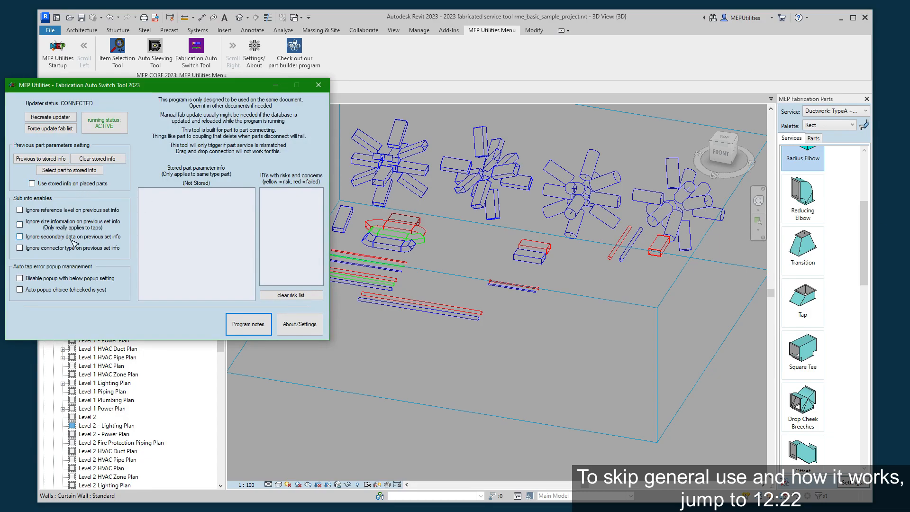
click(459, 365)
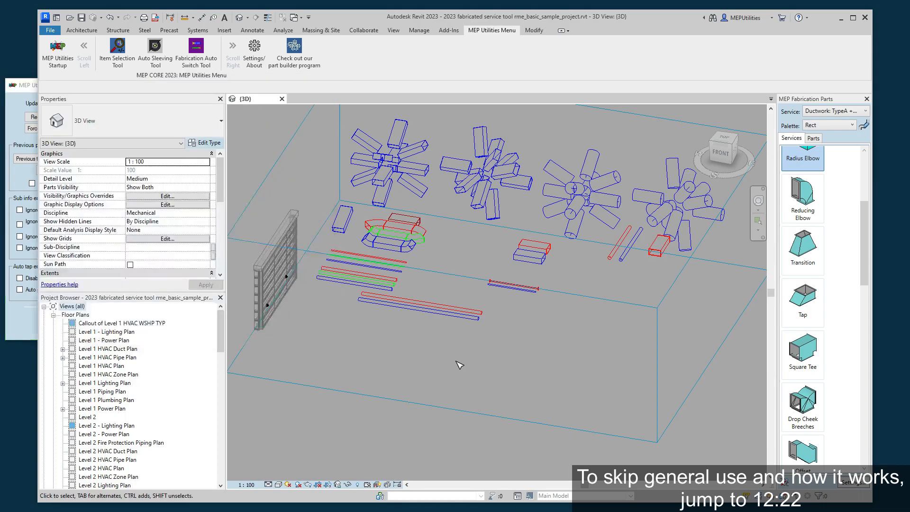
scroll(407, 263, up, 5)
middle_drag(423, 263, 453, 298)
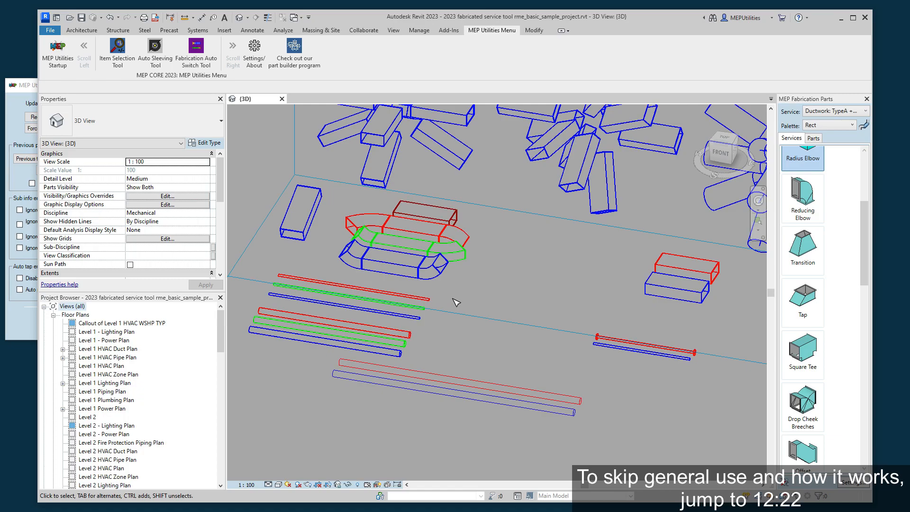
click(426, 299)
scroll(459, 294, up, 1)
shift+middle_drag(459, 295, 443, 314)
click(498, 298)
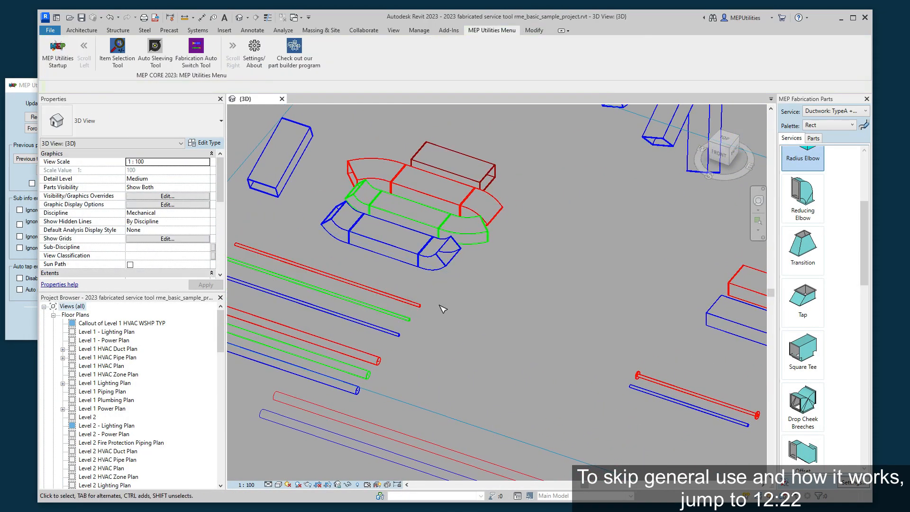
Step: Set the running status of the Fabrication Auto Switch Tool to inactive
click(28, 331)
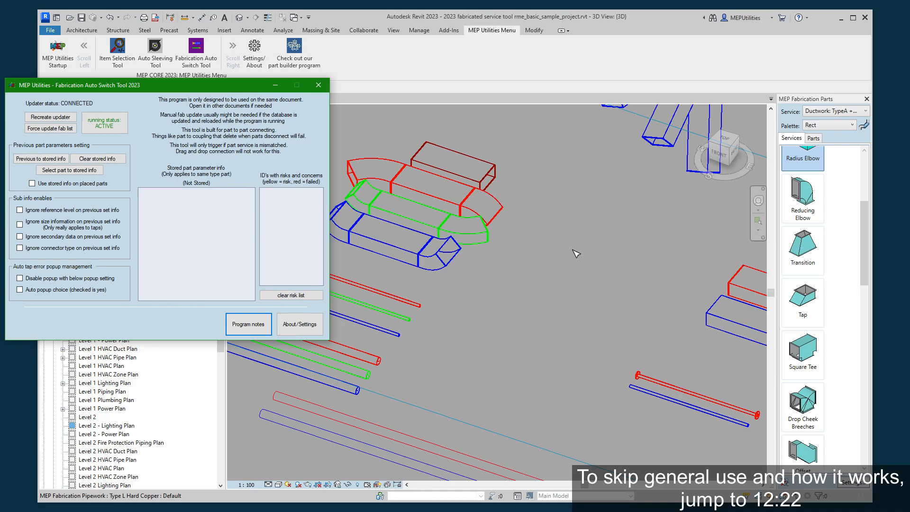
click(530, 268)
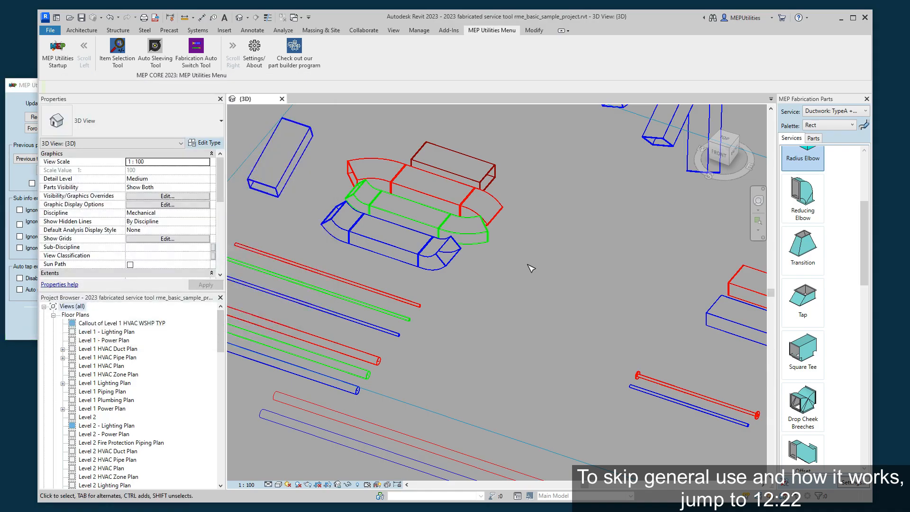
middle_drag(540, 259, 534, 337)
click(29, 332)
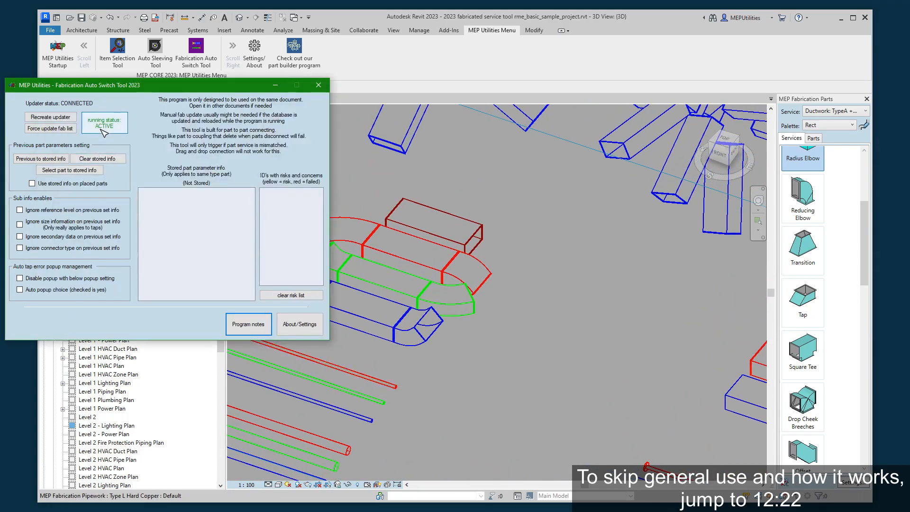
click(123, 127)
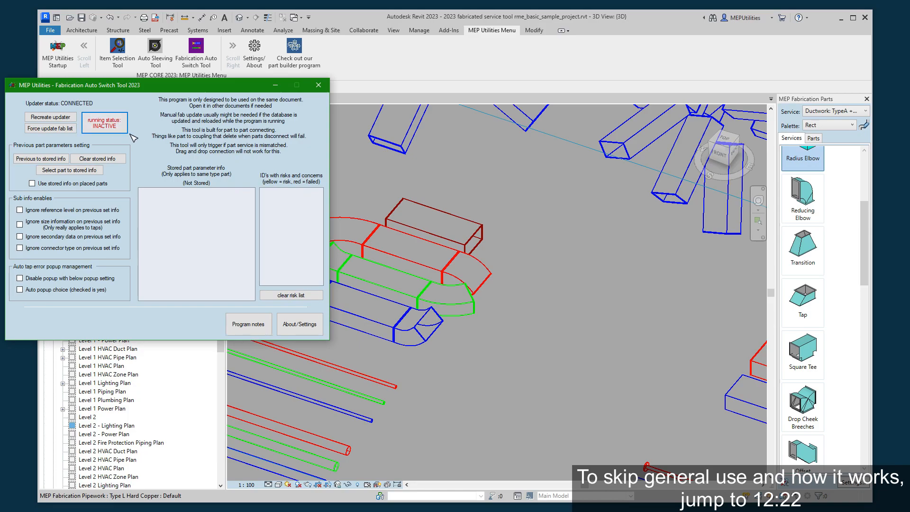
click(105, 123)
click(111, 131)
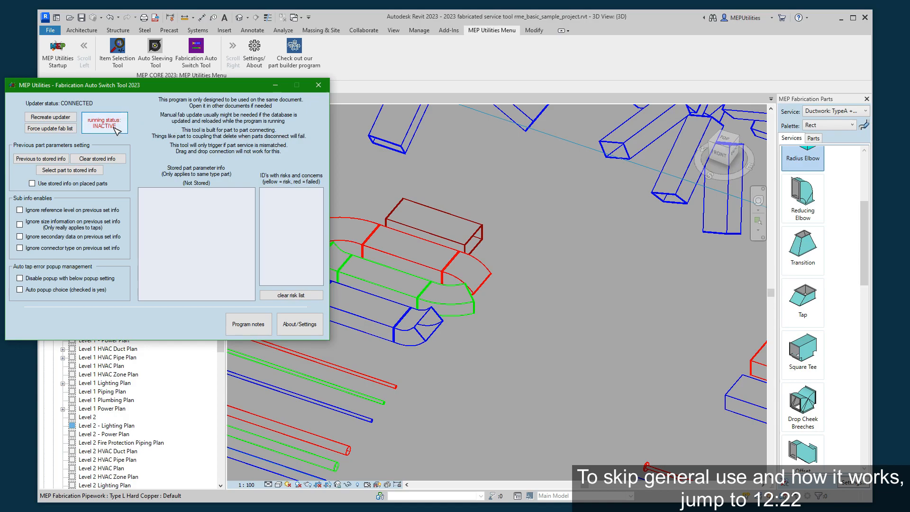
Step: Show the dark red straight duct's service in the fabrication parts palette, and clear the selection
right_click(462, 234)
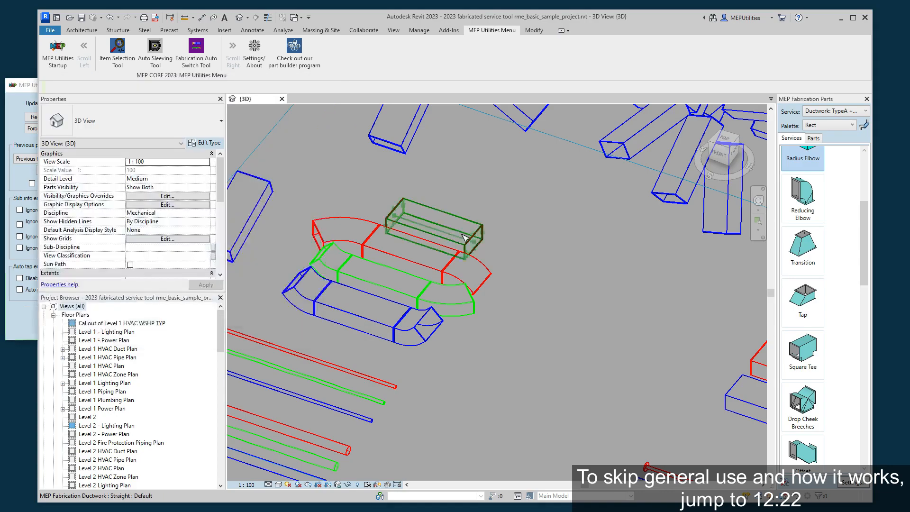
key(Escape)
click(438, 232)
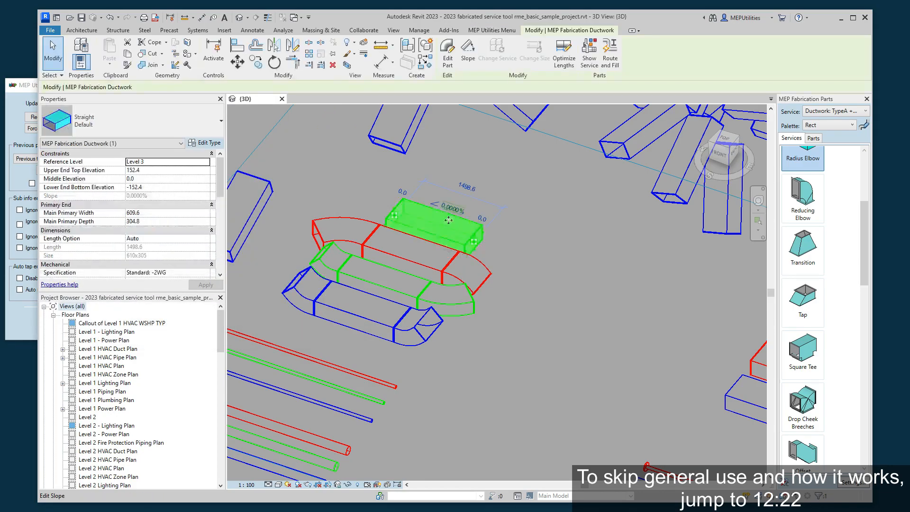
right_click(436, 224)
click(488, 268)
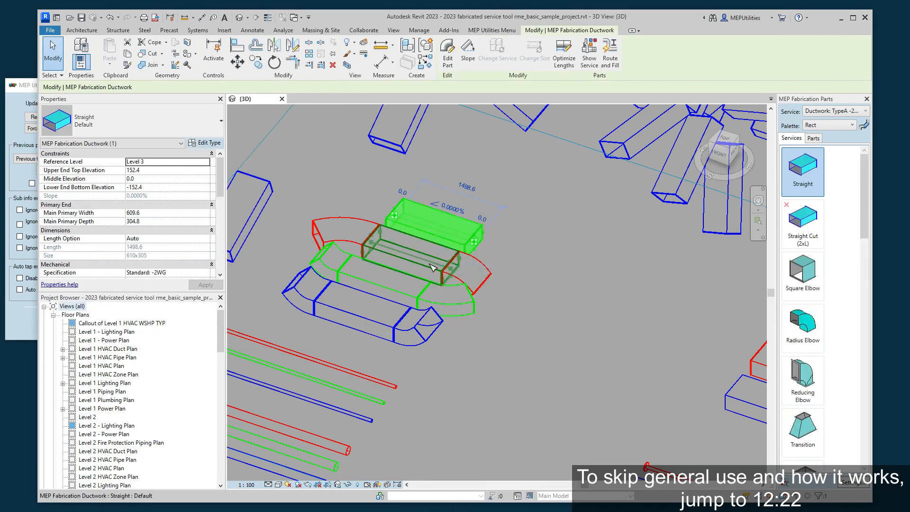
key(Escape)
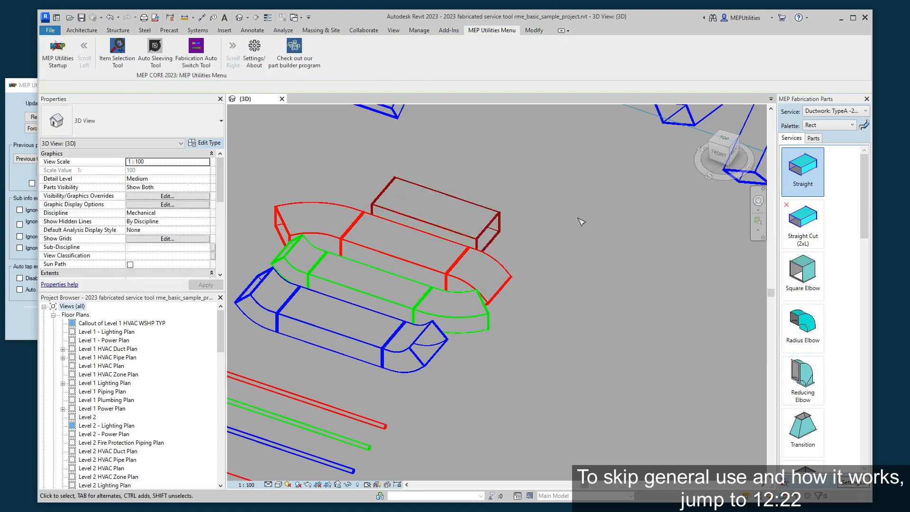
Step: Inspect the specification and size properties of the dark red, red, green and blue straight ducts one after another
click(467, 233)
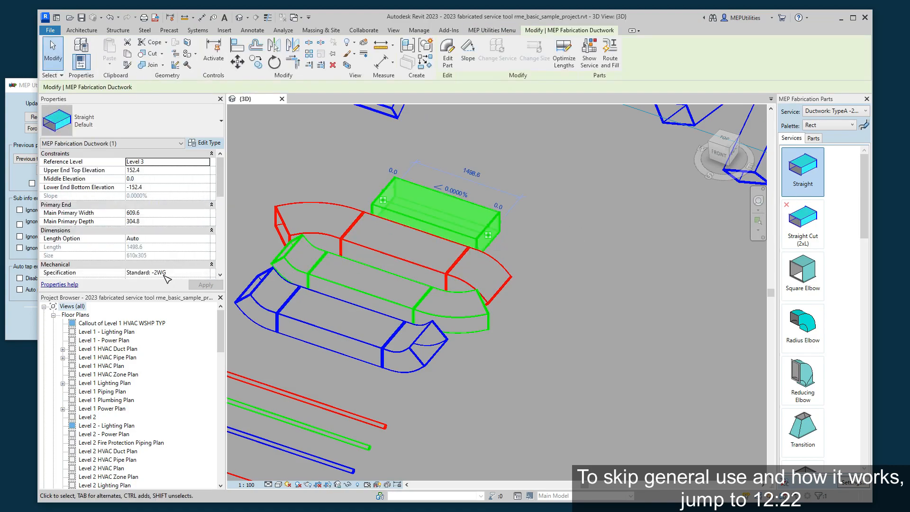
middle_drag(439, 307, 398, 322)
middle_drag(526, 313, 555, 292)
click(534, 289)
click(408, 259)
click(367, 292)
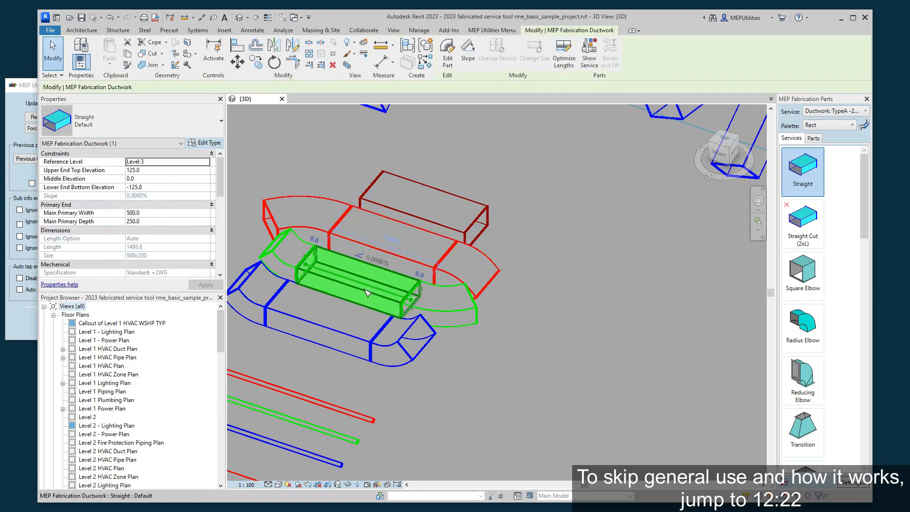
click(317, 326)
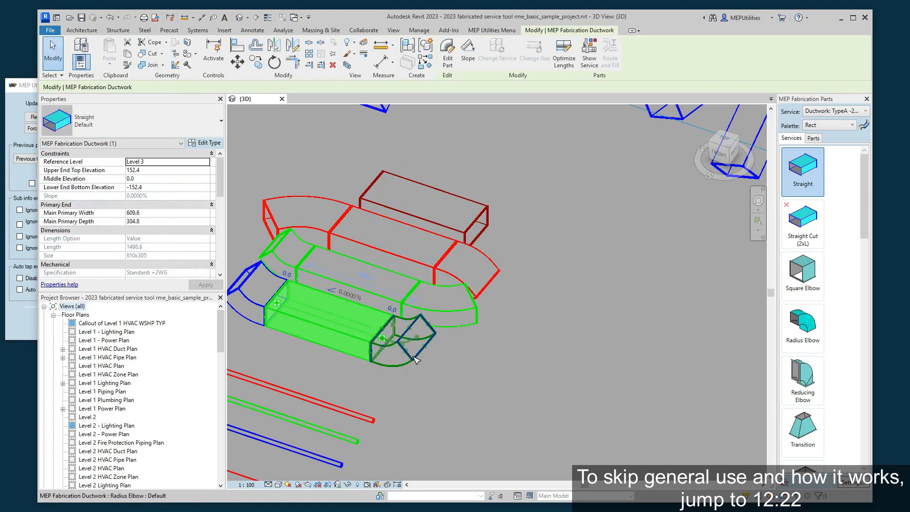
Step: Compare the Fabrication Service property of the blue, red and dark red straight ducts
scroll(172, 263, down, 2)
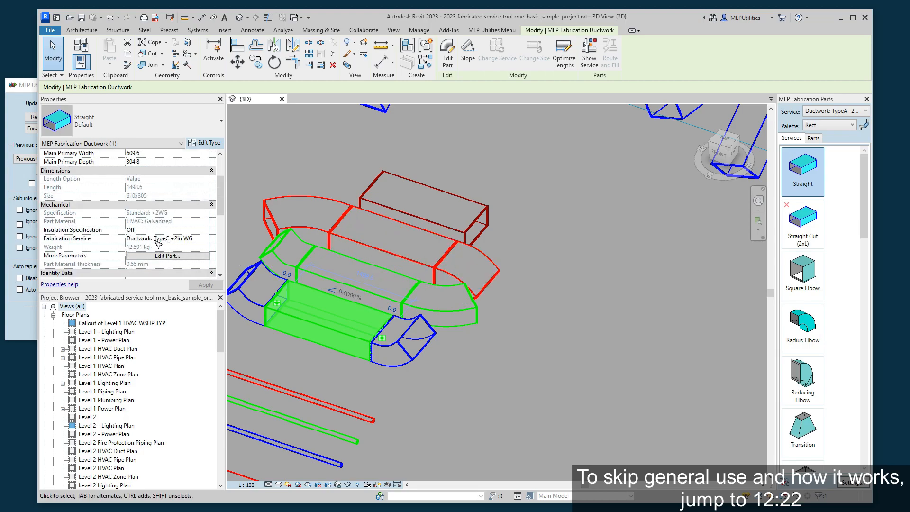
click(384, 286)
click(375, 237)
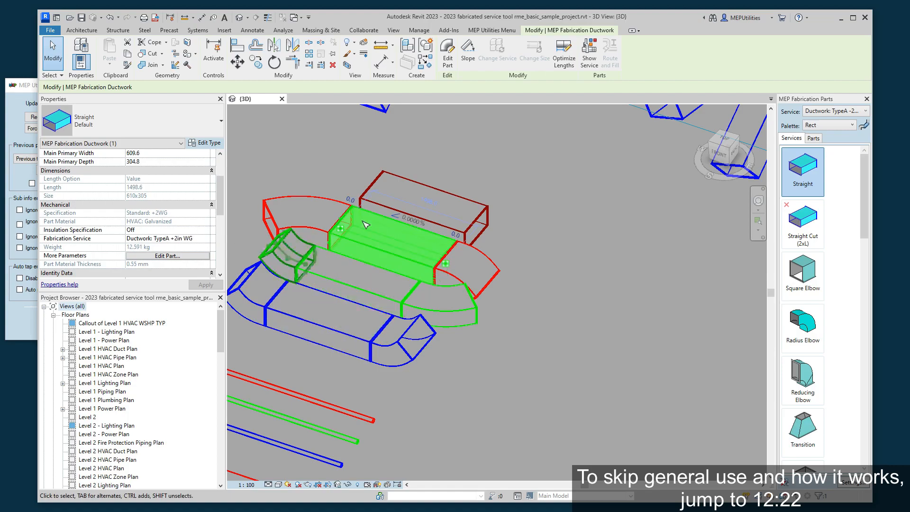
click(426, 204)
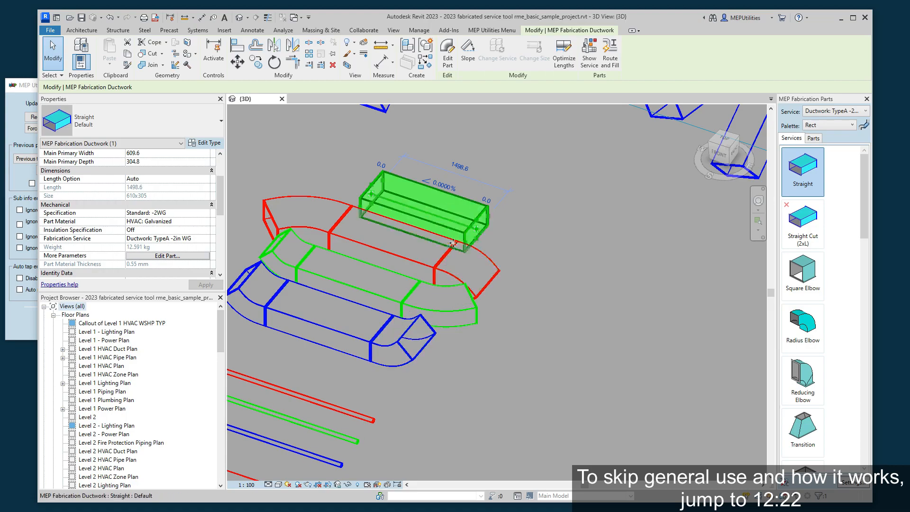
Step: Try to place a straight duct on the green elbow's open end, and cancel the placement at the service mismatch
click(802, 172)
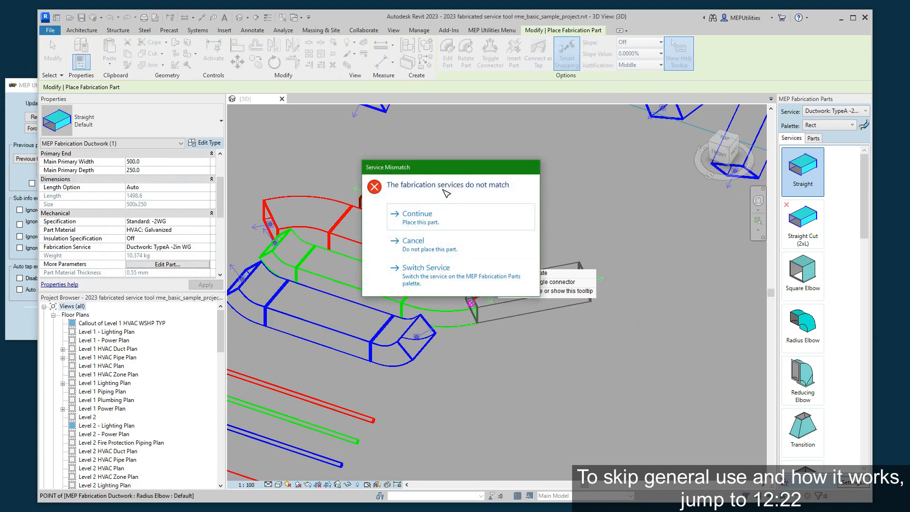
click(449, 246)
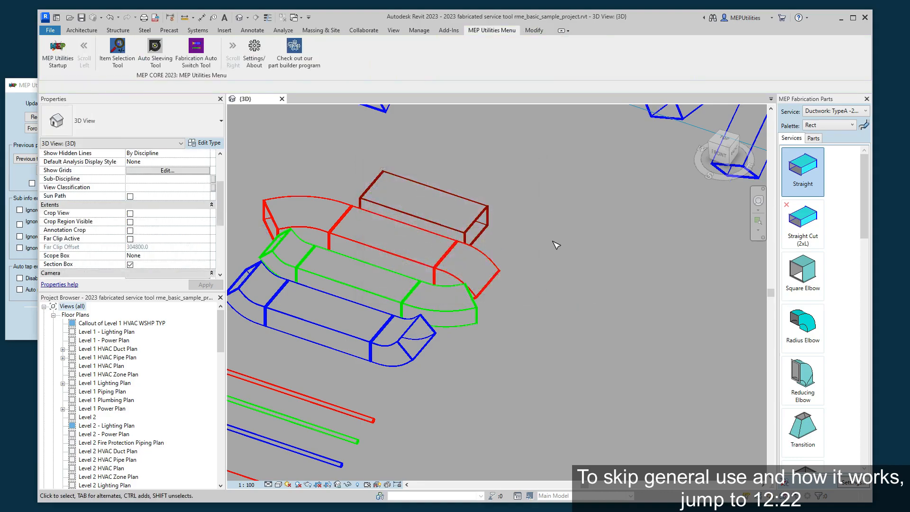
Step: Set the running status of the Fabrication Auto Switch Tool to active, and return to the 3D view
click(37, 321)
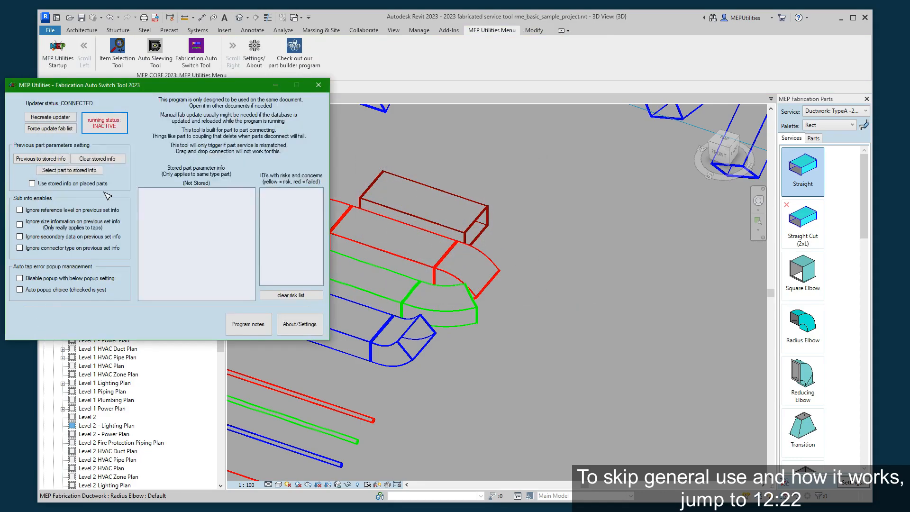
click(112, 129)
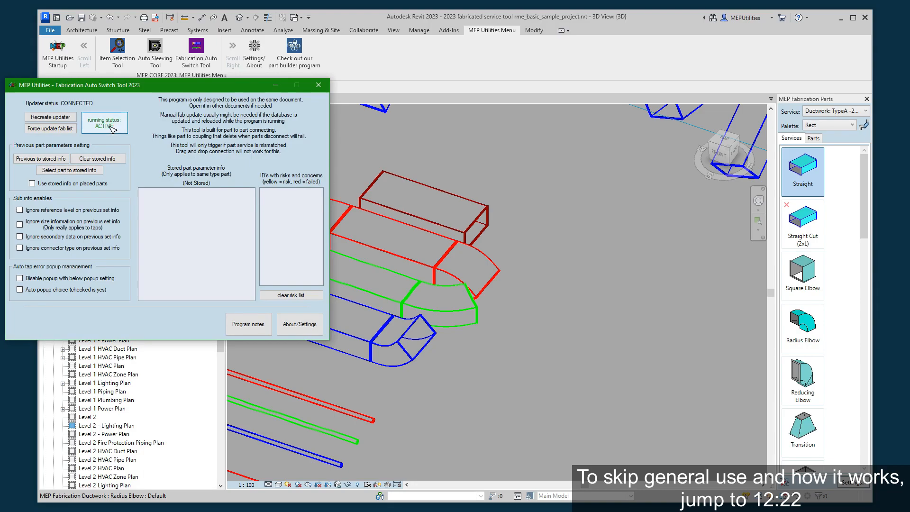
click(559, 271)
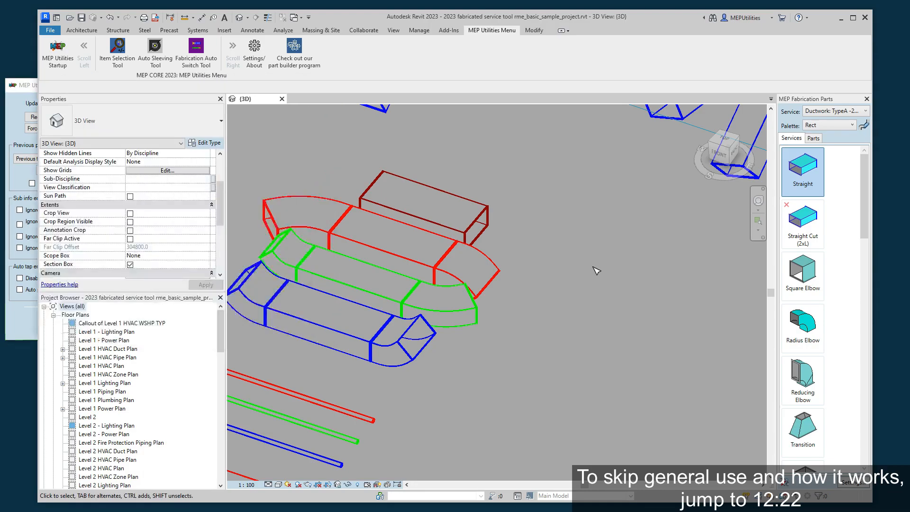
Step: Attach a straight duct to the open end of the green radius elbow, and end the placement
click(807, 179)
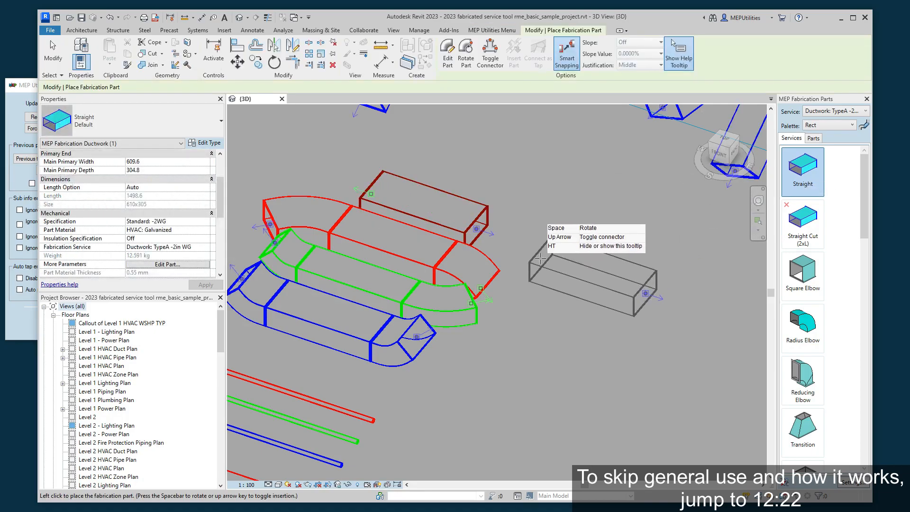
click(477, 303)
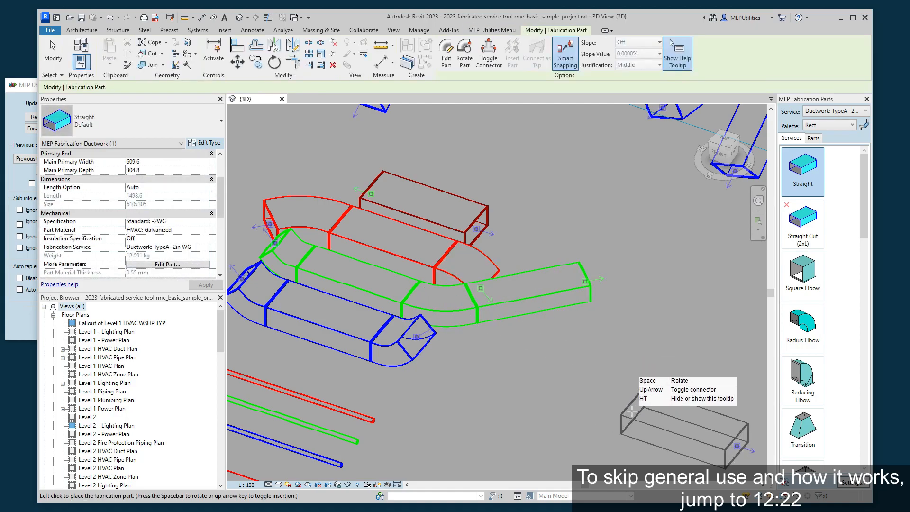
right_click(544, 366)
click(552, 376)
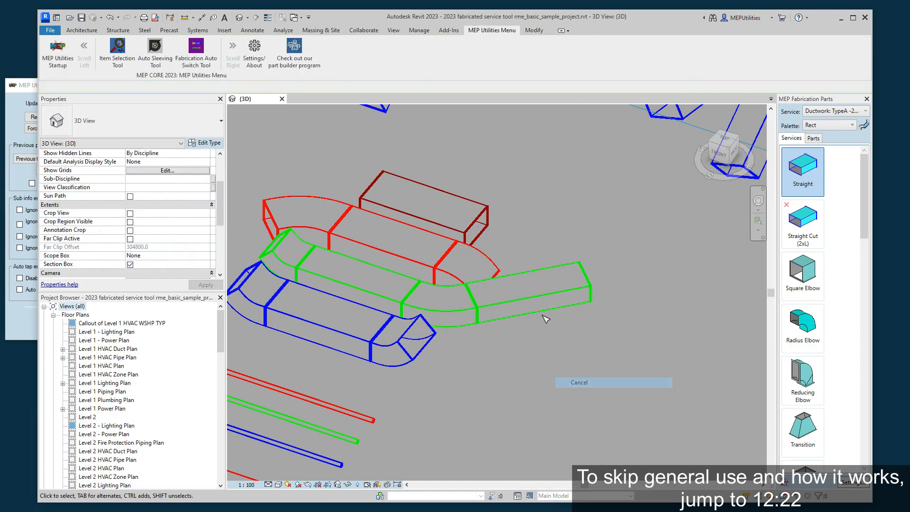
middle_drag(575, 303, 529, 363)
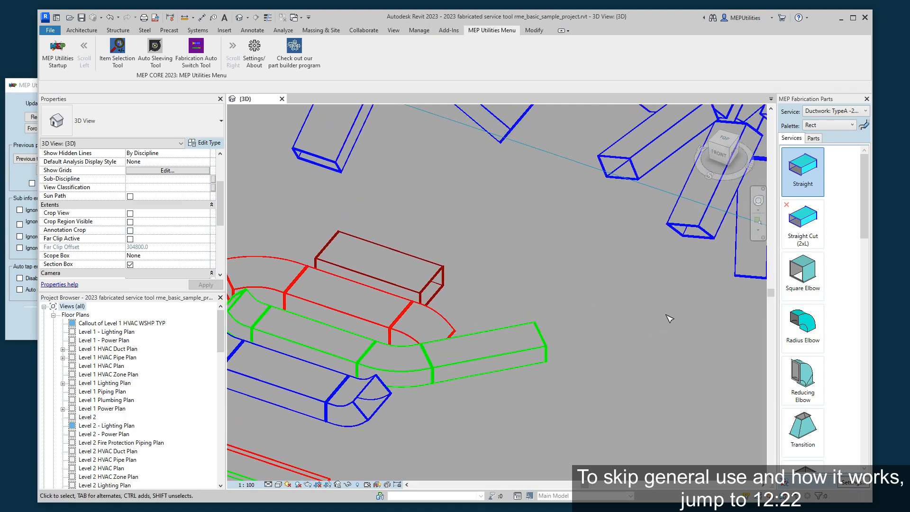
Step: Extend the green run with a square elbow on the new straight duct, followed by another straight duct
click(803, 275)
key(space)
click(551, 338)
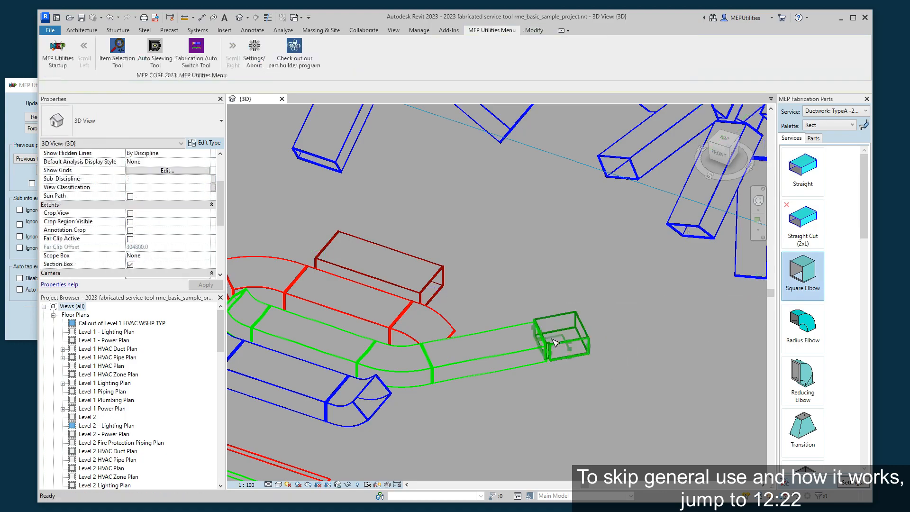
middle_drag(629, 424, 596, 378)
click(807, 227)
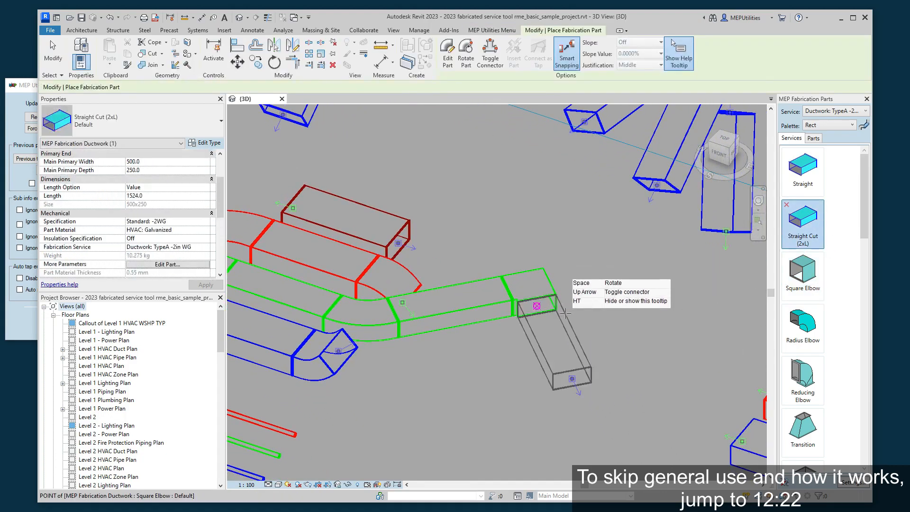
click(820, 171)
click(552, 302)
Step: Attach a rotated radius elbow to the end of the green run's last straight duct, and end the placement
middle_drag(610, 408, 606, 360)
click(802, 327)
key(space)
click(572, 352)
right_click(636, 267)
click(663, 260)
middle_drag(634, 231, 674, 266)
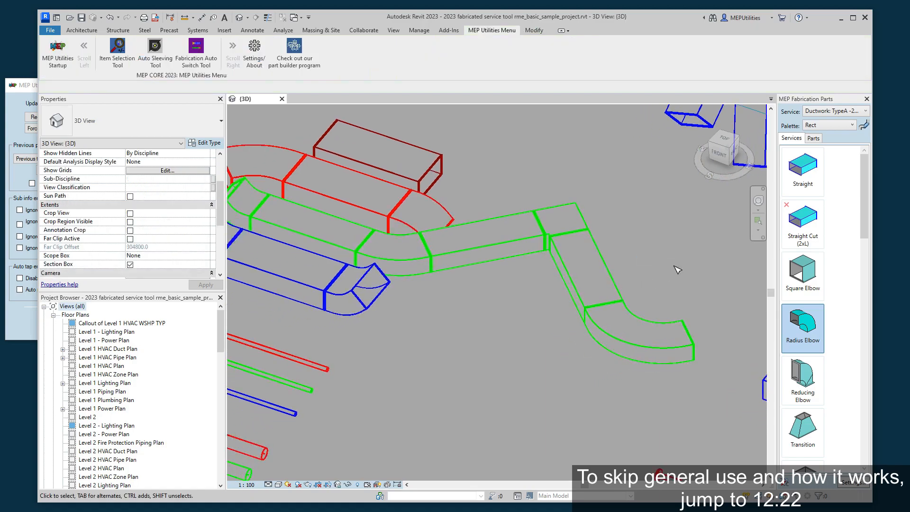
Step: Extend the blue run from its radius elbow's open end with a square elbow followed by a radius elbow
click(802, 275)
key(space)
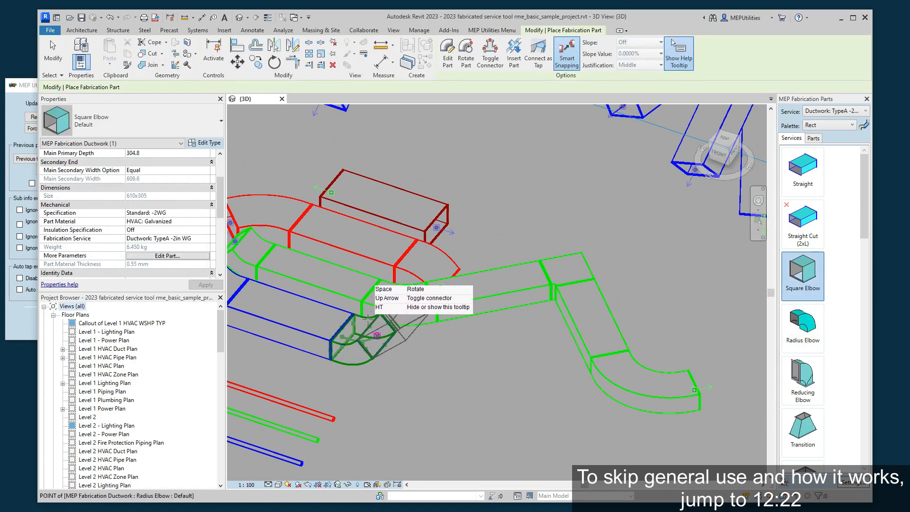
key(space)
click(368, 319)
click(821, 322)
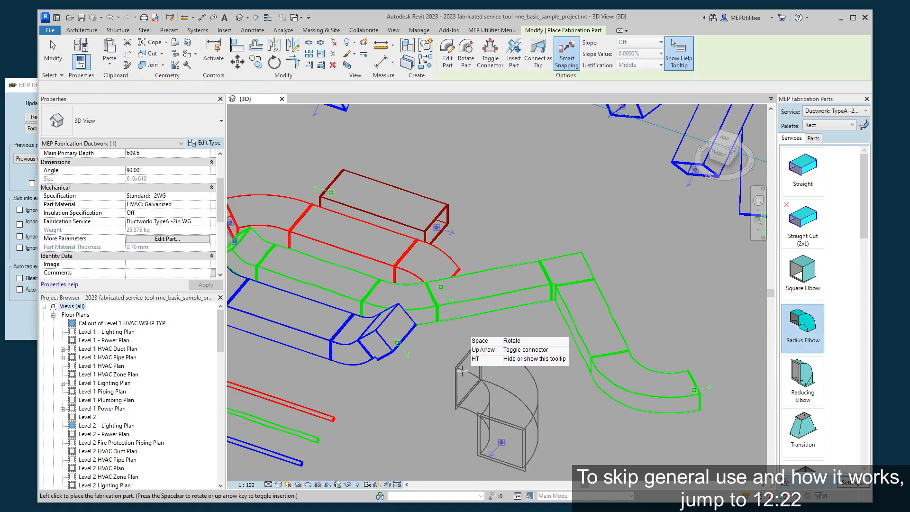
click(417, 359)
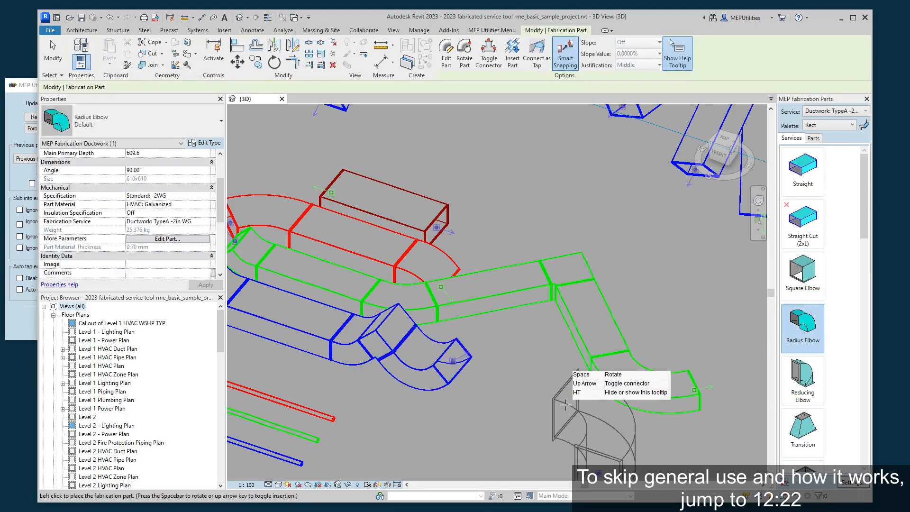
Step: Attach a straight duct to the end of the blue run's new radius elbow, and end the placement
middle_drag(573, 351, 515, 332)
click(806, 178)
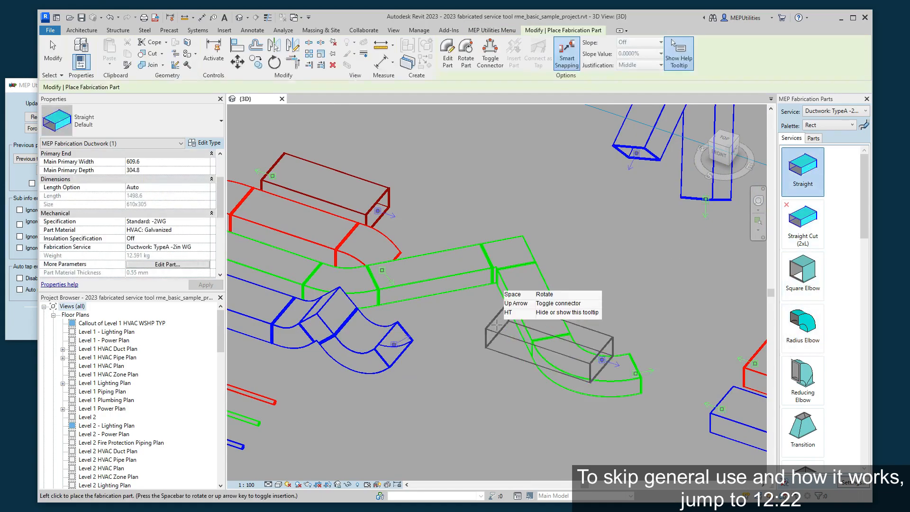
click(409, 343)
middle_drag(465, 414, 566, 392)
middle_drag(584, 423, 554, 438)
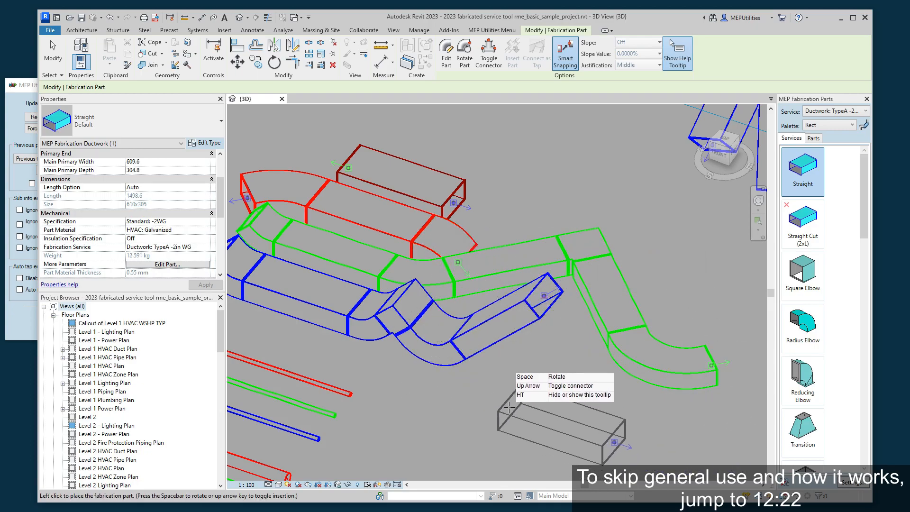
middle_drag(441, 399, 464, 427)
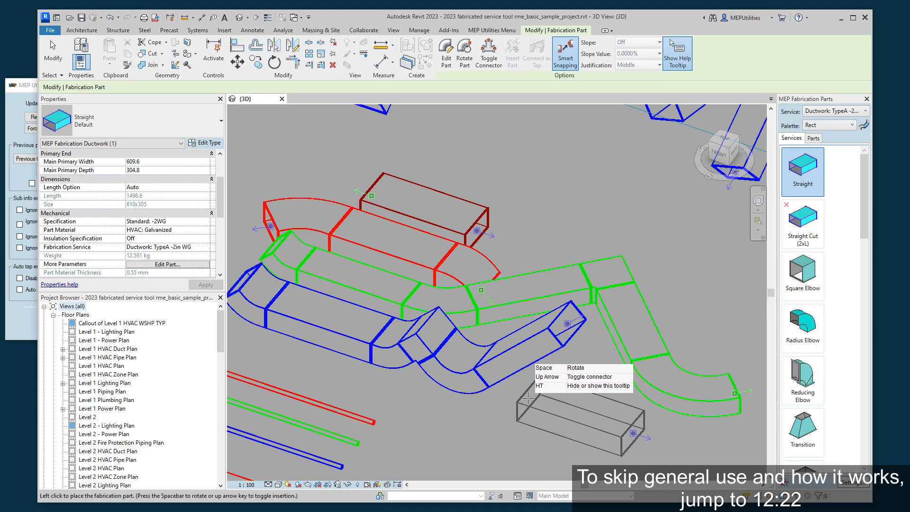
right_click(527, 399)
click(545, 406)
click(398, 324)
Step: Delete the elbows and straight ducts added to the ends of the blue and green runs
middle_drag(481, 422, 433, 387)
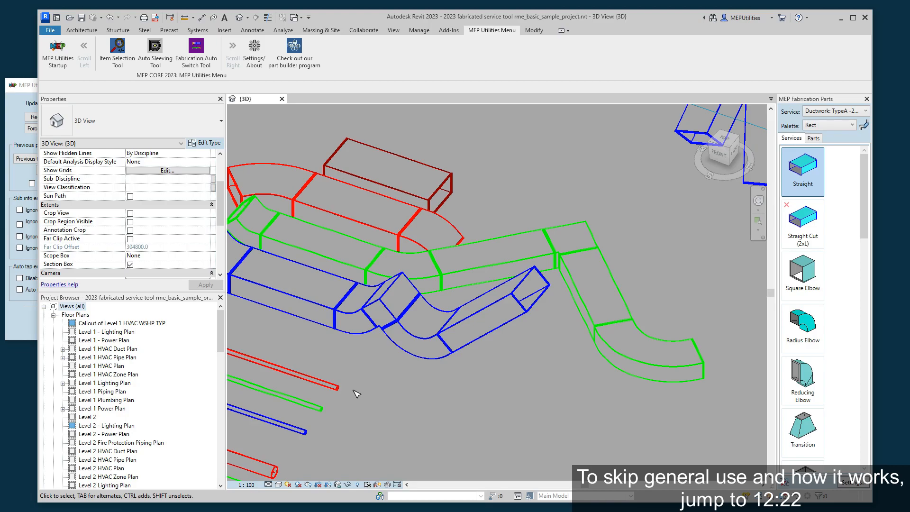
drag(362, 385, 554, 259)
key(Delete)
click(395, 313)
key(Delete)
click(478, 274)
key(Delete)
drag(519, 422, 718, 214)
key(Delete)
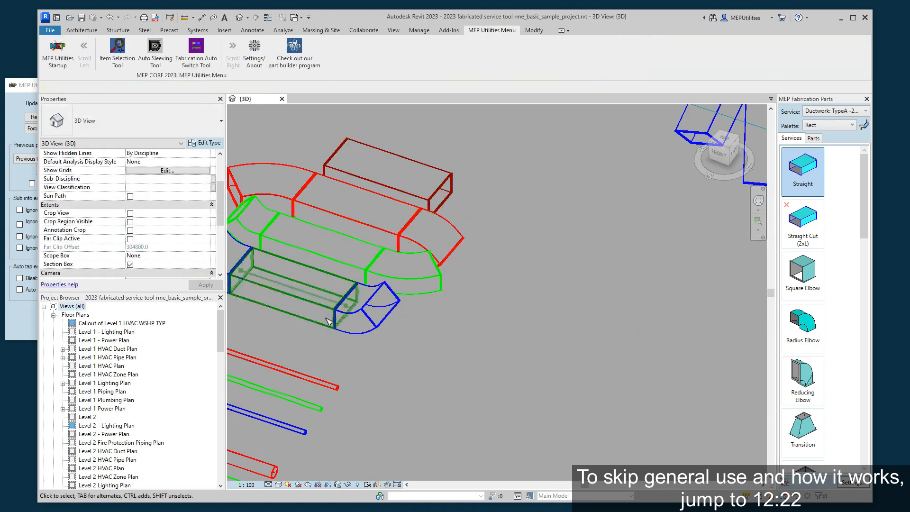
Step: Attach a straight duct to the dark red duct's open end, and delete it again
middle_drag(519, 284, 566, 303)
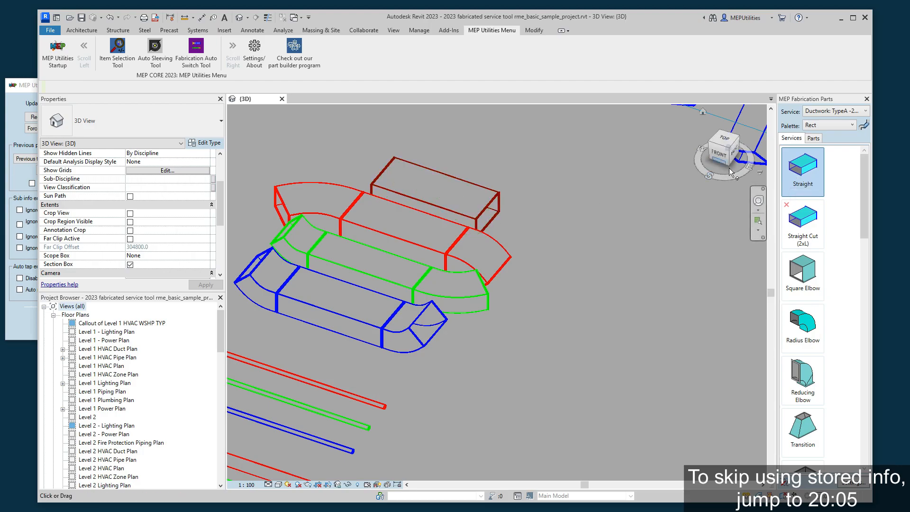
click(811, 176)
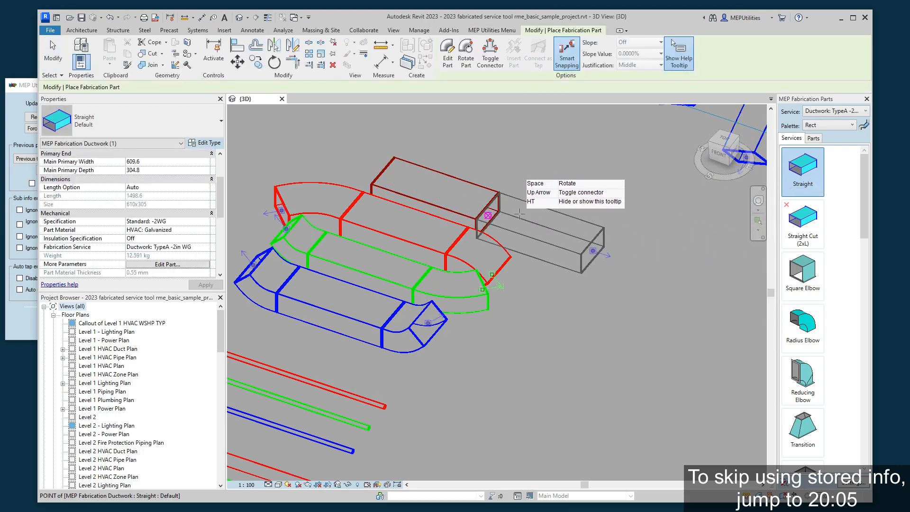
right_click(572, 358)
click(601, 367)
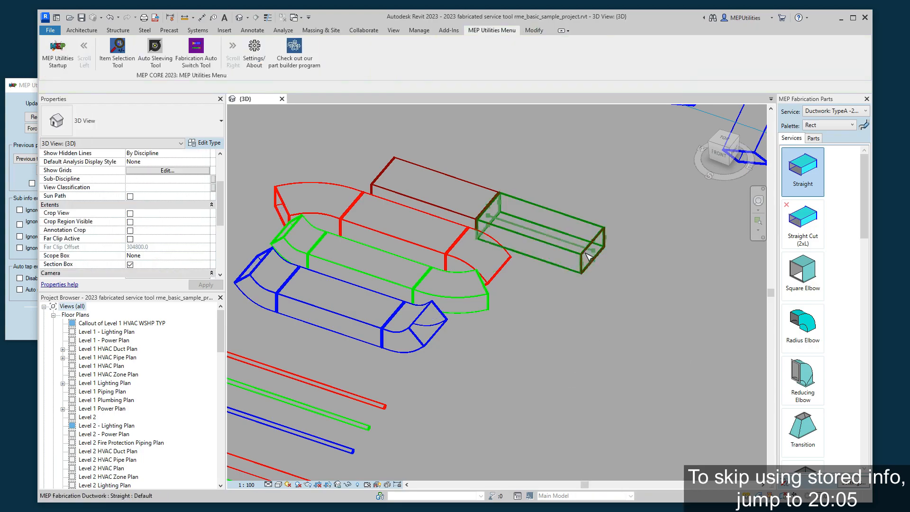
click(587, 258)
click(601, 306)
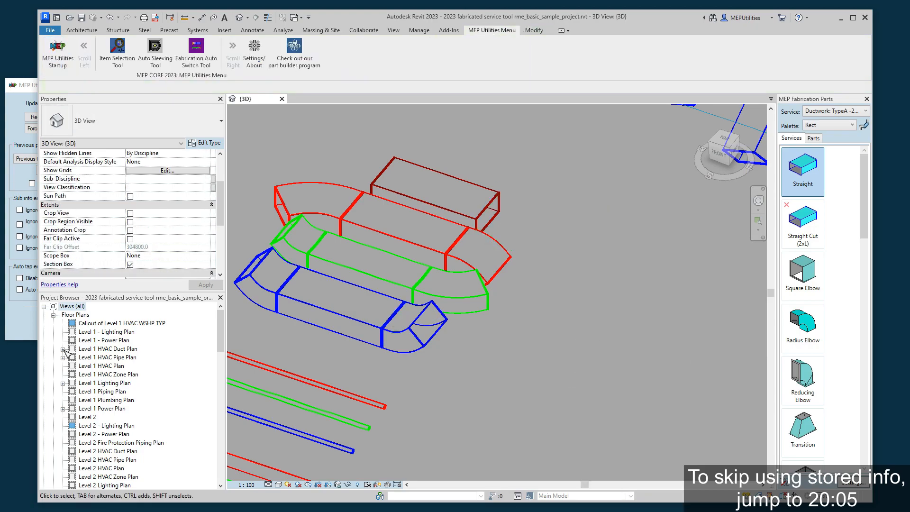
Step: Review the previous part and stored info settings in the Fabrication Auto Switch Tool alongside the duct runs
click(31, 331)
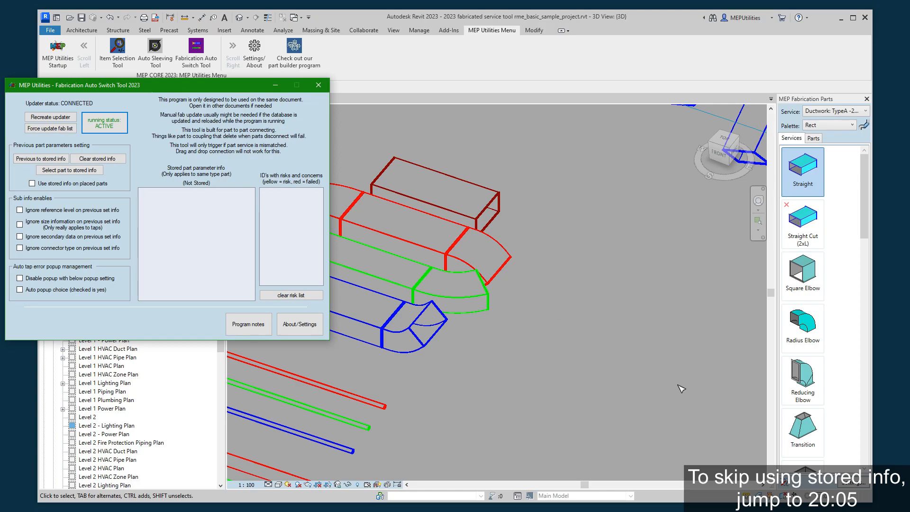
click(616, 378)
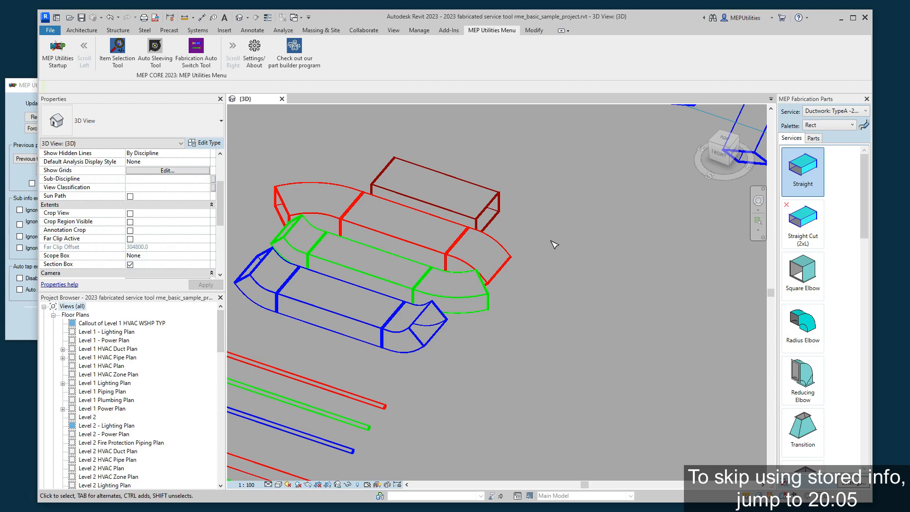
middle_drag(554, 244, 541, 232)
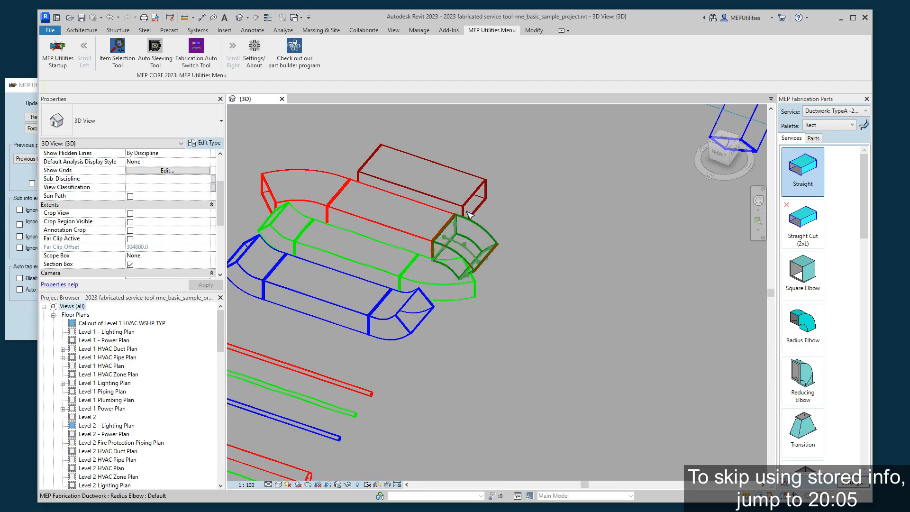
click(19, 322)
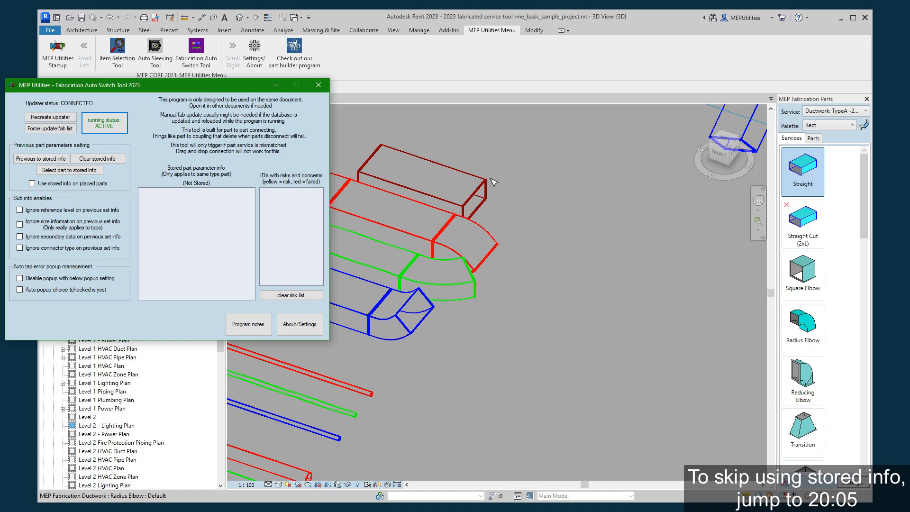
click(550, 198)
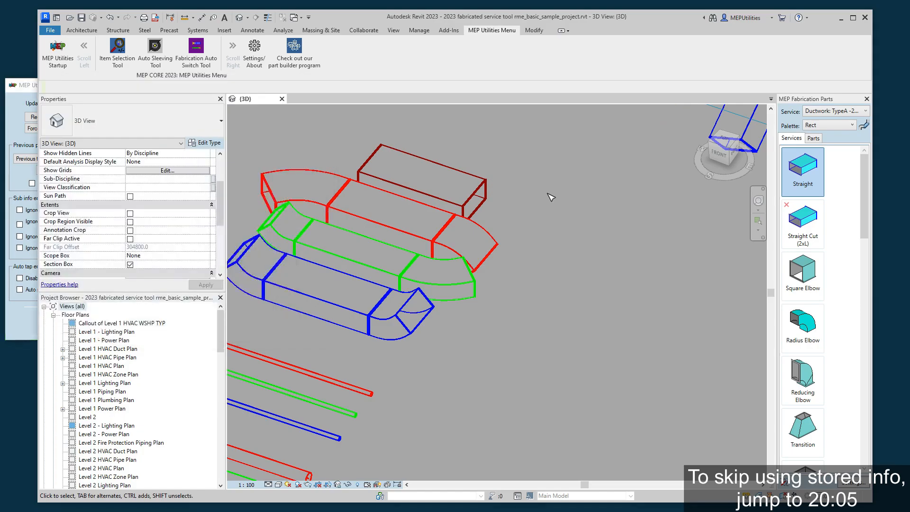
Step: Start placing a Straight part and set its C1 connector to Duct - Flanged: 1in Flg Out
click(803, 171)
middle_drag(550, 345, 483, 323)
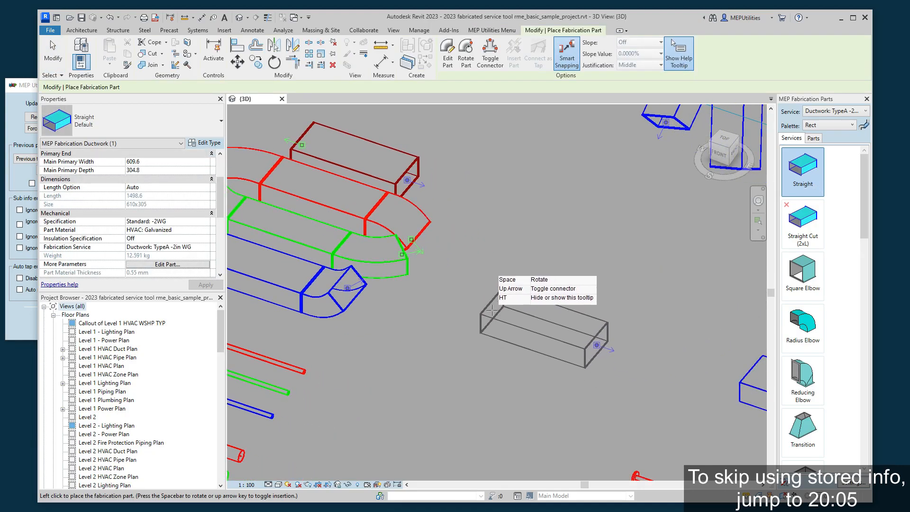
click(159, 265)
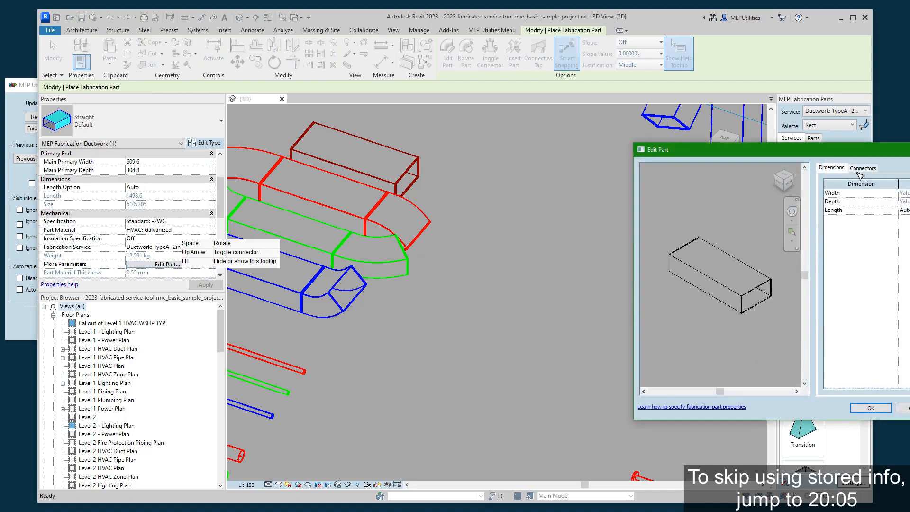
click(861, 169)
drag(889, 151, 796, 164)
click(866, 207)
click(846, 207)
scroll(811, 249, up, 4)
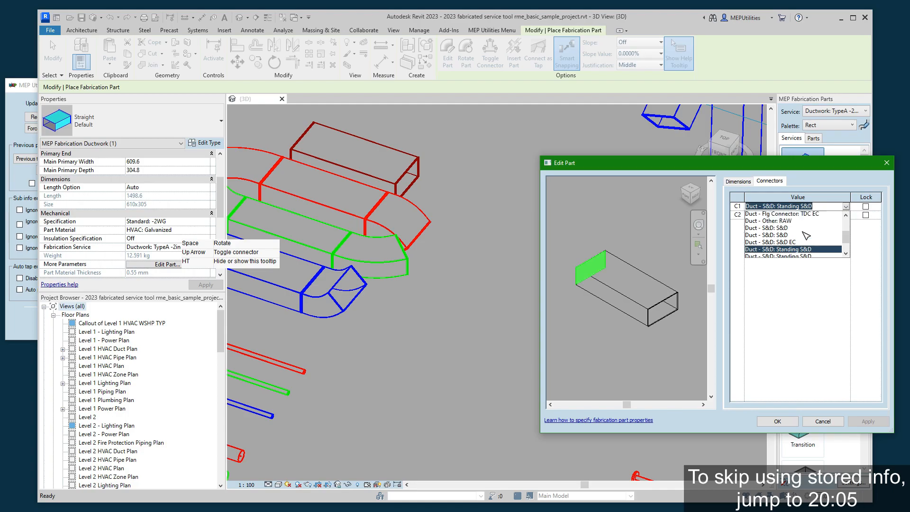
click(801, 246)
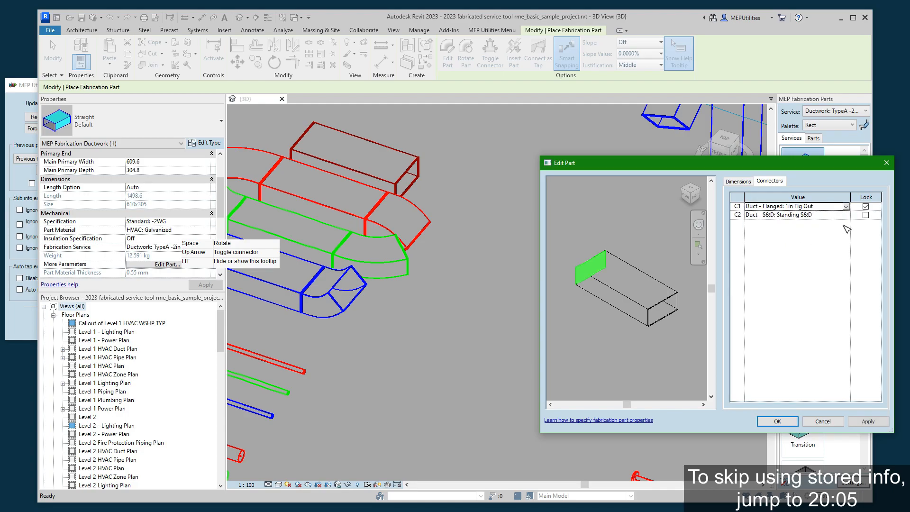
Step: Set the Straight part's C2 connector to Duct - Flanged: 1in Flg Out and accept the part edits
click(846, 215)
scroll(802, 246, up, 4)
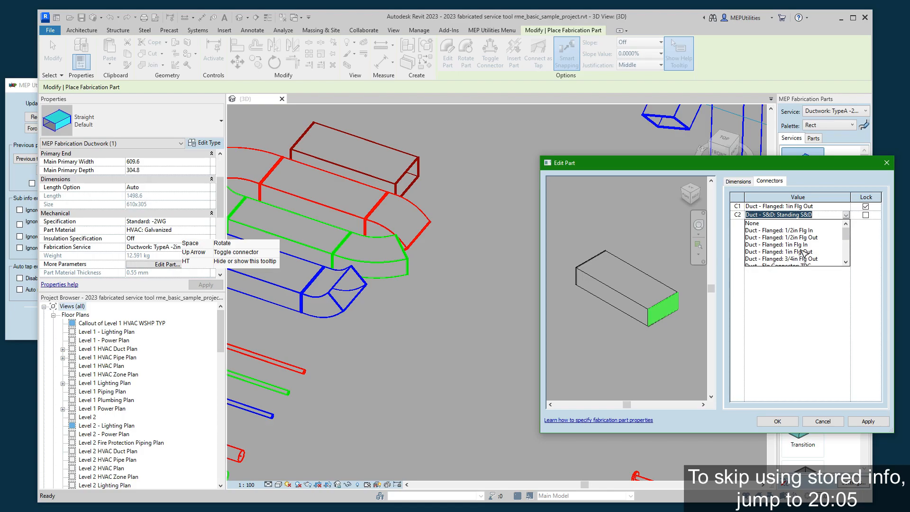
click(803, 252)
click(777, 422)
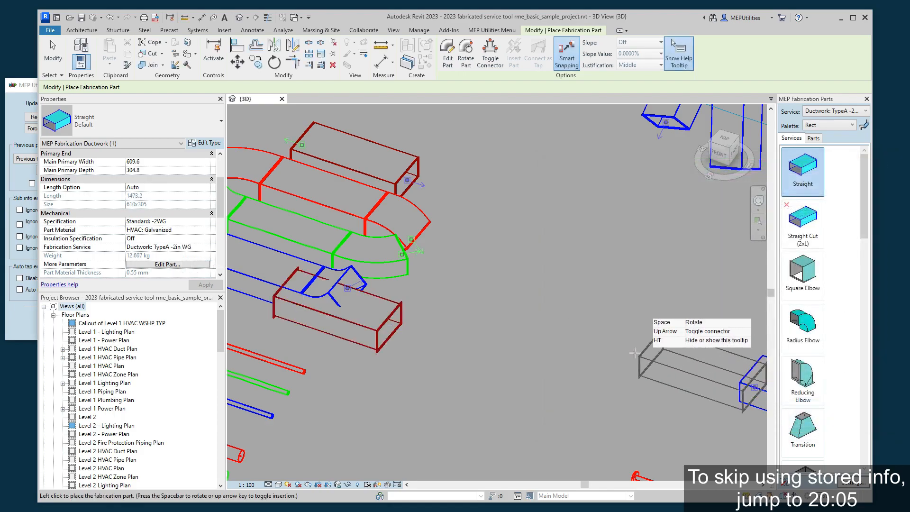
Step: Place two loose flanged straight ducts in the open area beside the duct runs, the first one rotated, and end the placement
middle_drag(476, 309, 437, 306)
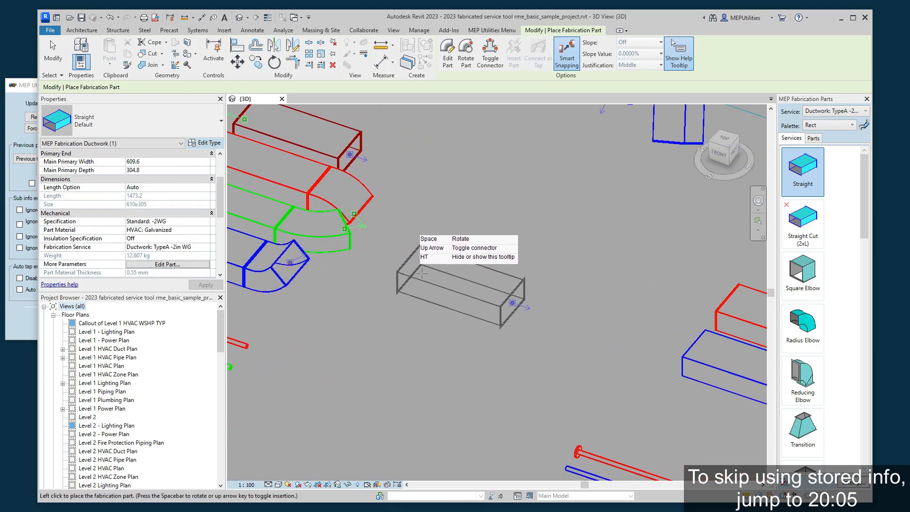
click(493, 222)
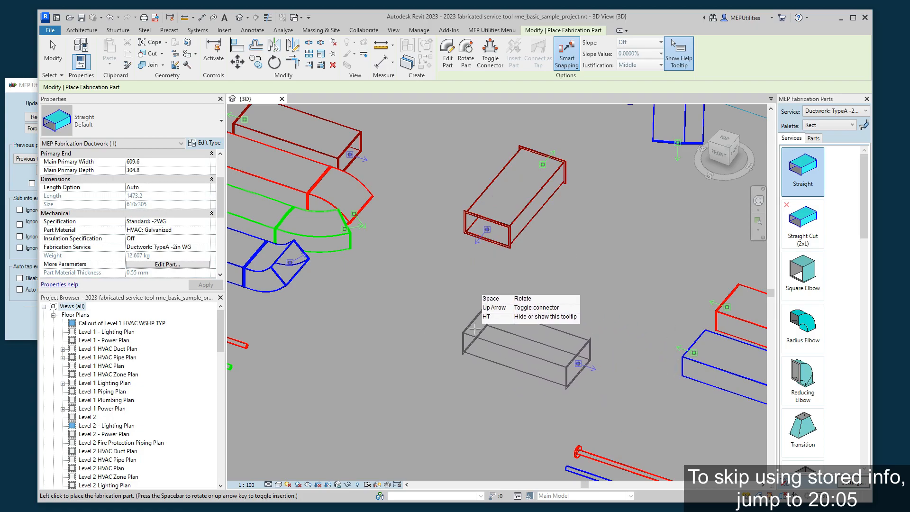
click(449, 284)
right_click(572, 249)
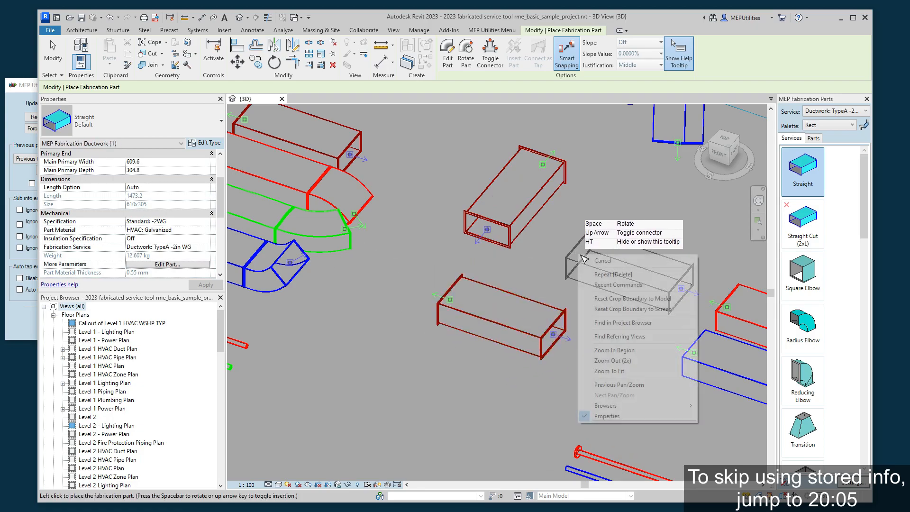
click(592, 256)
right_click(597, 265)
middle_drag(657, 294, 659, 293)
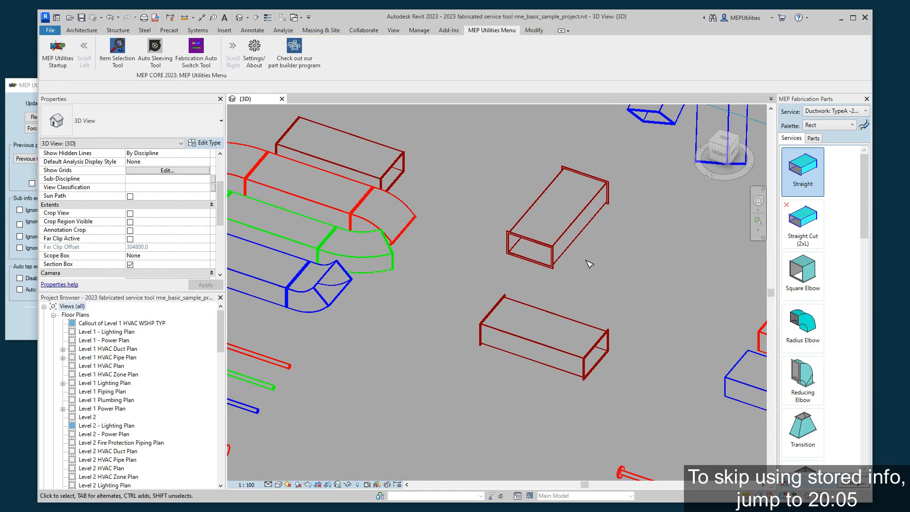
click(802, 171)
right_click(583, 208)
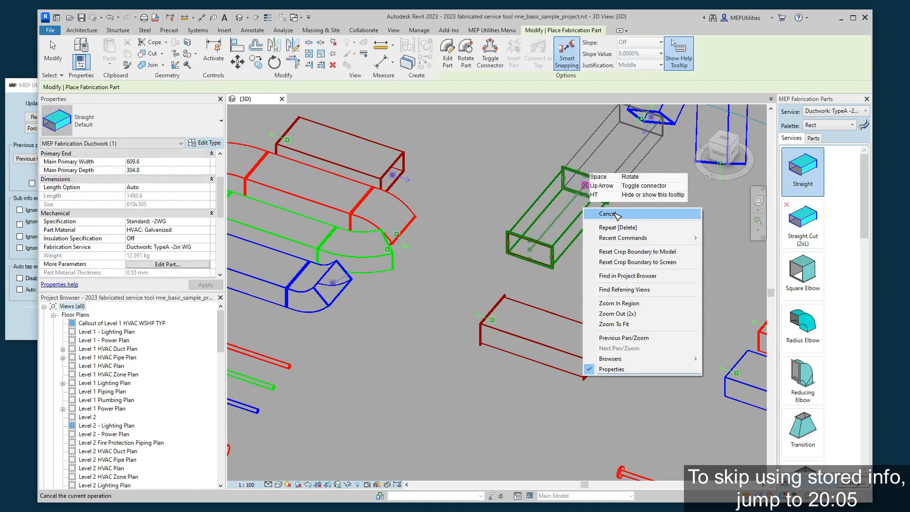
click(613, 214)
right_click(627, 224)
click(652, 232)
Step: Create a similar part from the rotated flanged duct and attach it to the open end of the red run's radius elbow
right_click(567, 222)
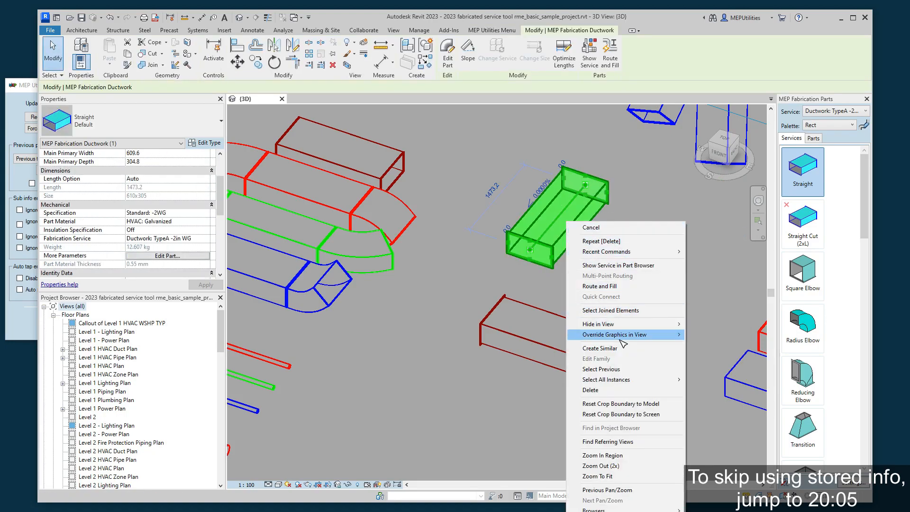
click(600, 348)
middle_drag(441, 261, 516, 300)
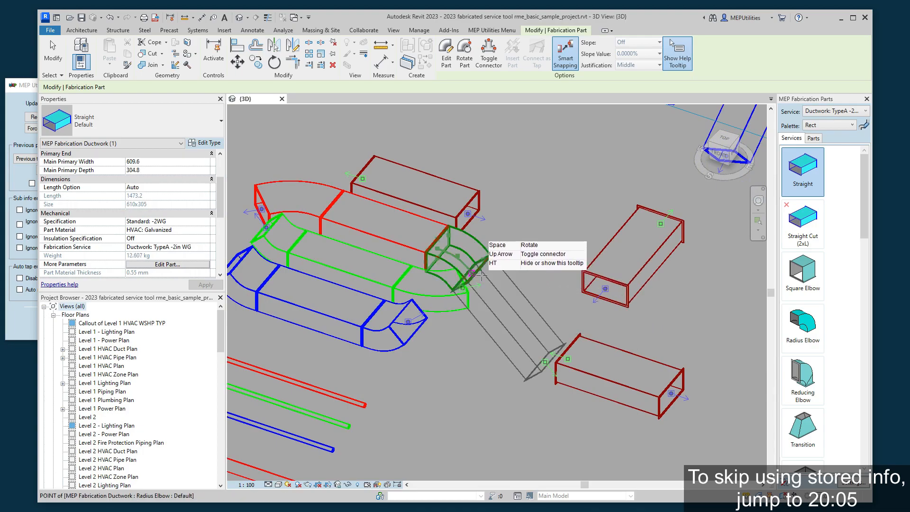
click(481, 275)
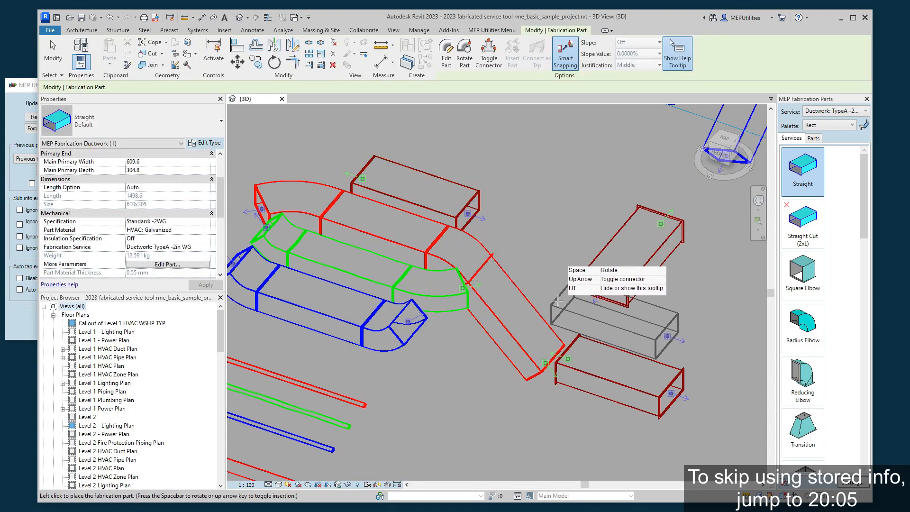
Step: Place another straight duct in the open space below the loose flanged ducts, and end the placement
middle_drag(529, 277, 469, 217)
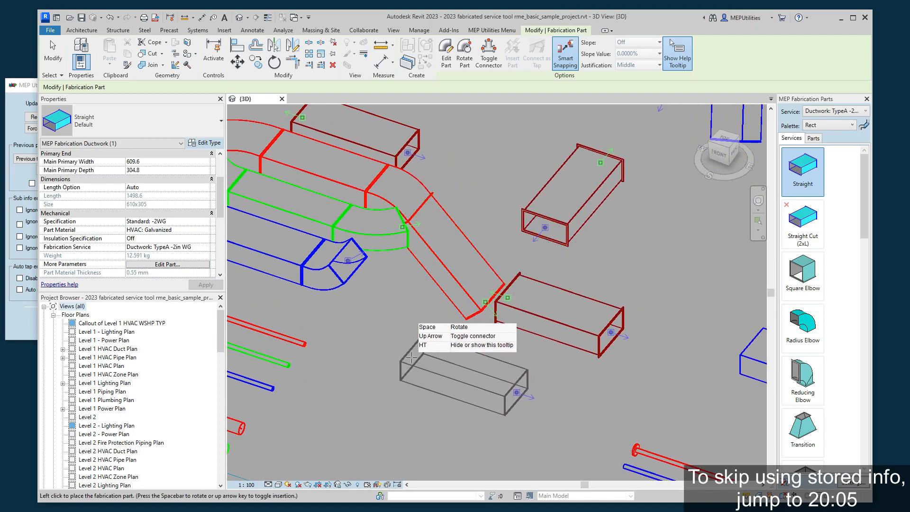
click(411, 358)
right_click(596, 402)
click(598, 403)
right_click(596, 401)
click(599, 402)
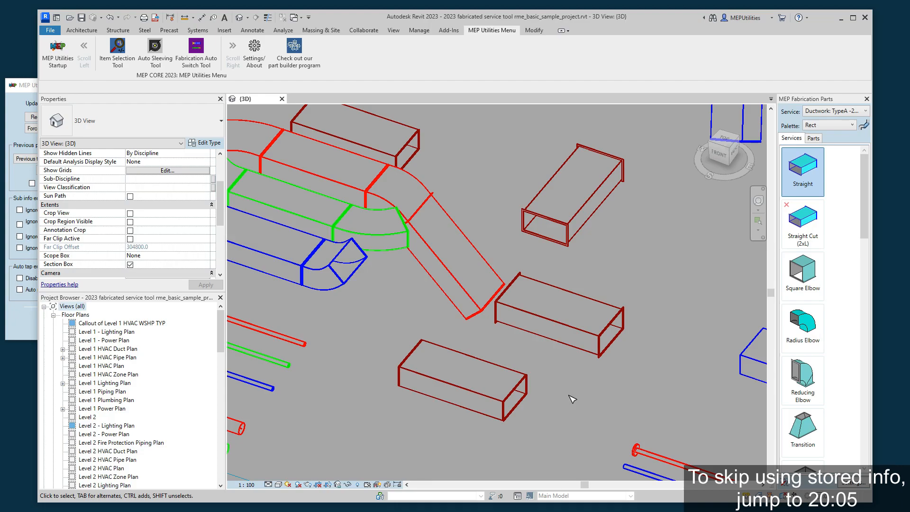
Step: Delete the straight duct attached to the red elbow and the three loose straight ducts
click(566, 329)
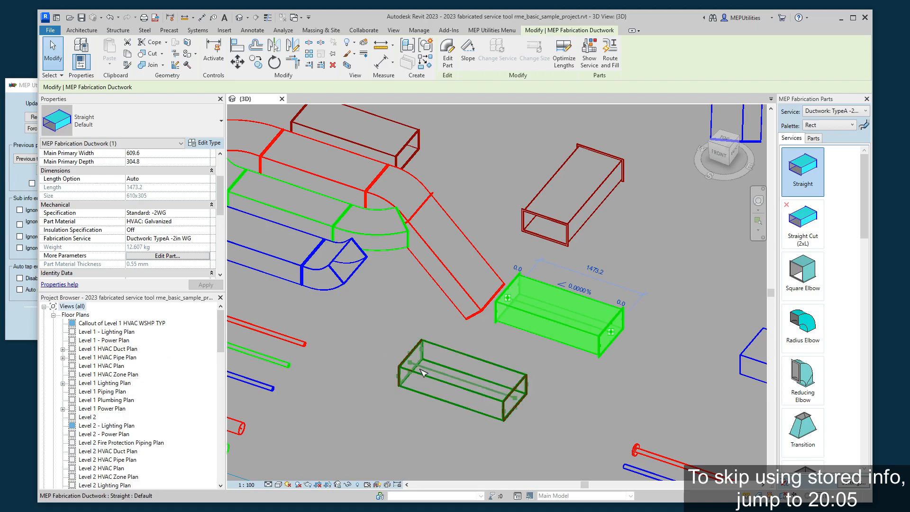
click(459, 304)
key(Delete)
click(456, 352)
key(Delete)
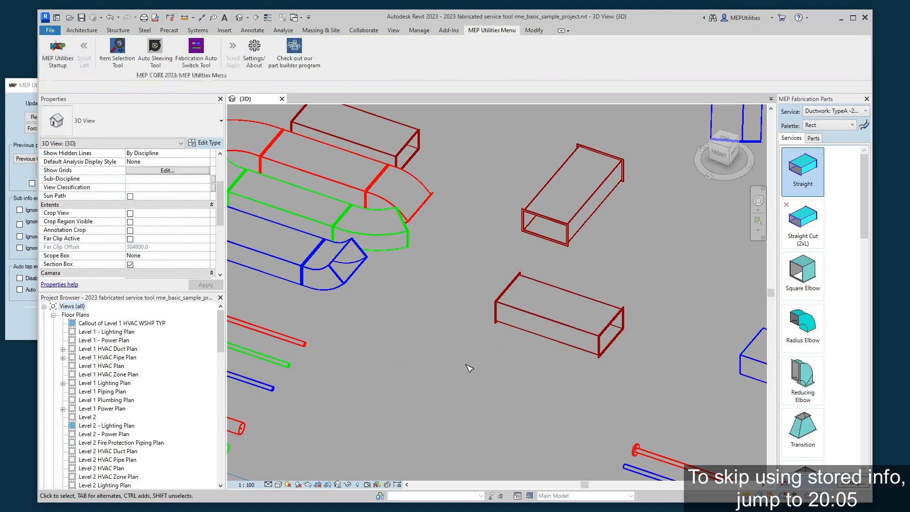
click(536, 317)
key(Delete)
click(558, 232)
key(Delete)
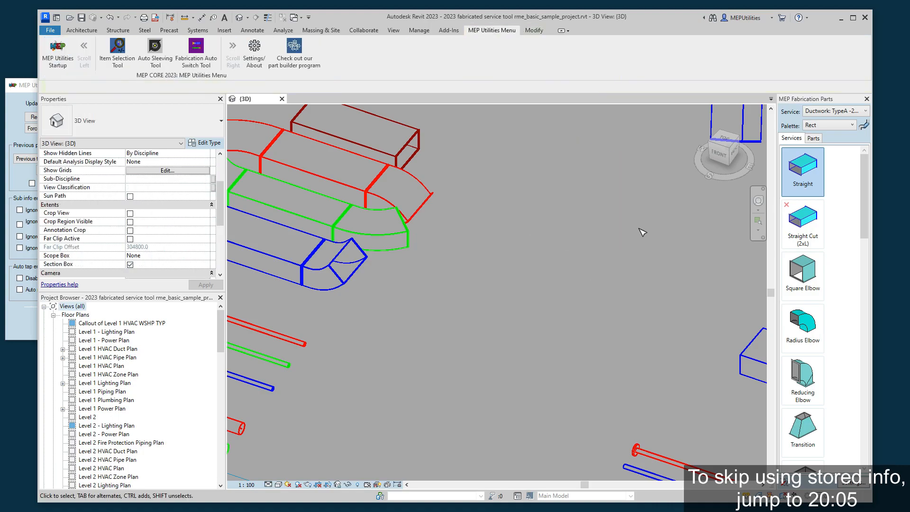
Step: Edit the connectors of a Straight Cut (2xL) part, setting C1 to Duct - Flanged: 1in Flg Out and choosing a C2 type
click(802, 222)
click(164, 264)
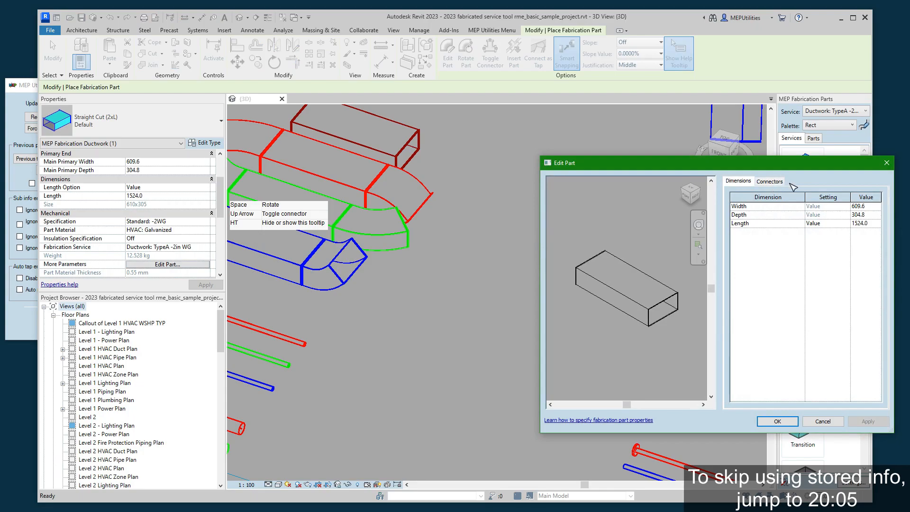
click(767, 182)
click(845, 206)
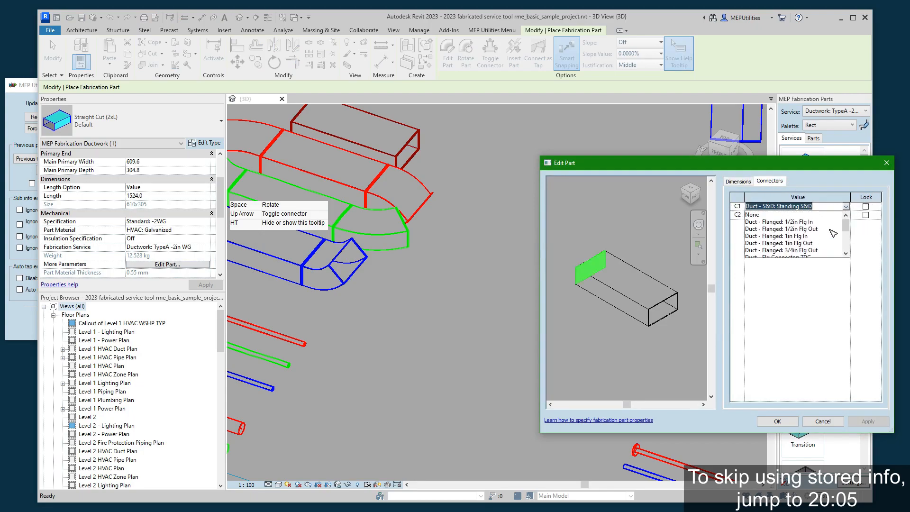
click(804, 243)
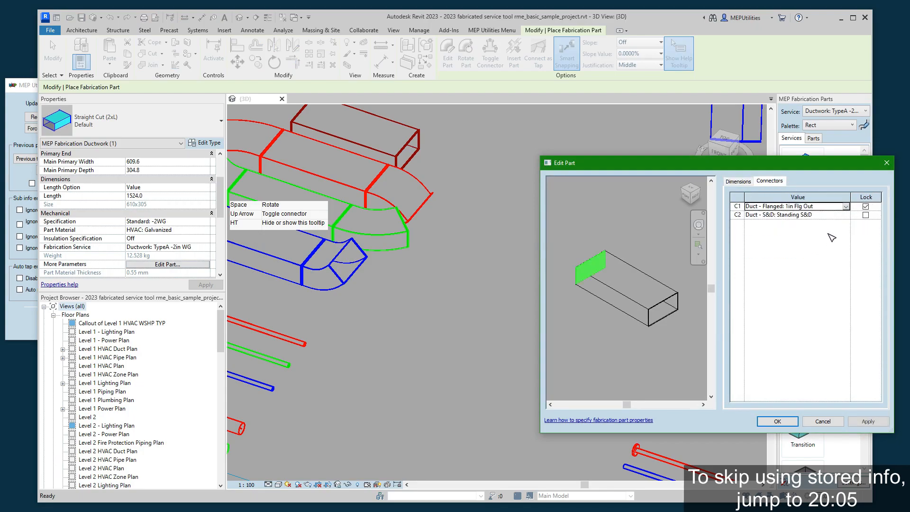
click(846, 215)
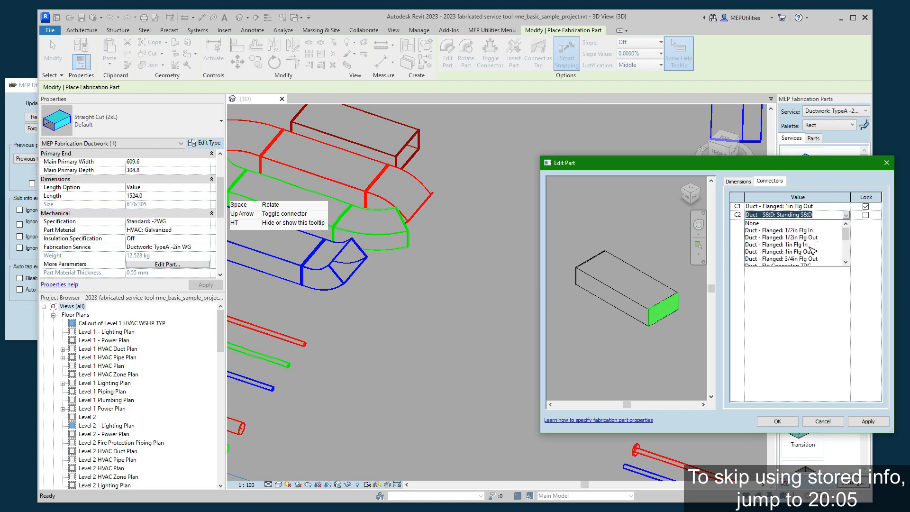
click(779, 226)
click(777, 422)
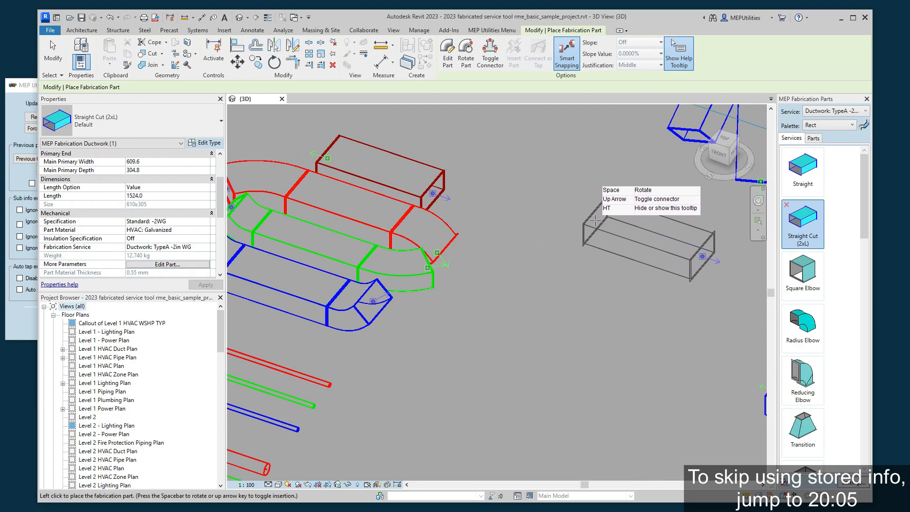
Step: Place the Straight Cut (2xL) duct in the open area beside the duct runs, and end the placement
click(579, 223)
right_click(557, 322)
click(579, 331)
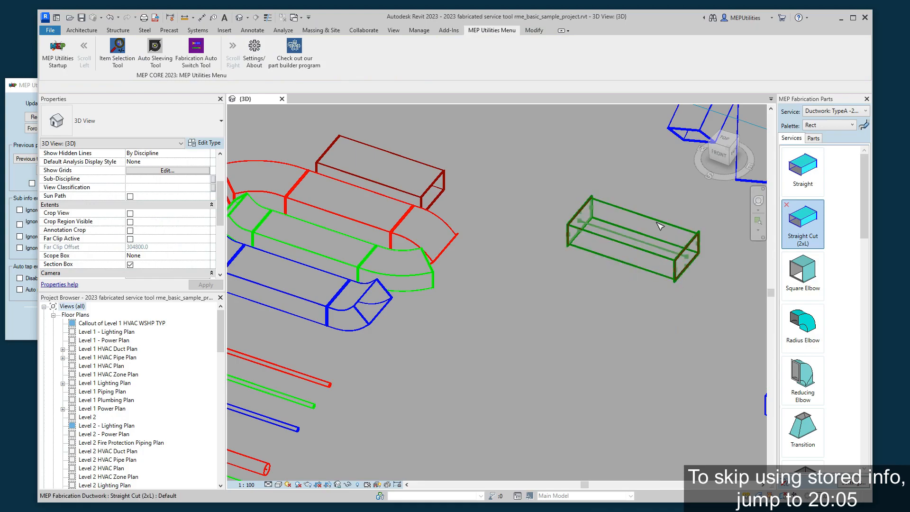
Step: Switch to the Fabrication Auto Switch Tool and save the previously placed part's parameters as stored info
click(19, 322)
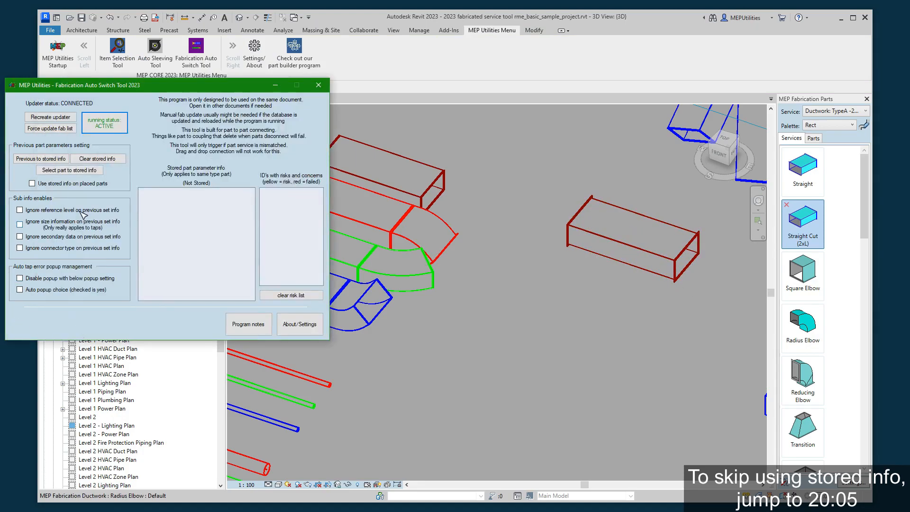
click(37, 159)
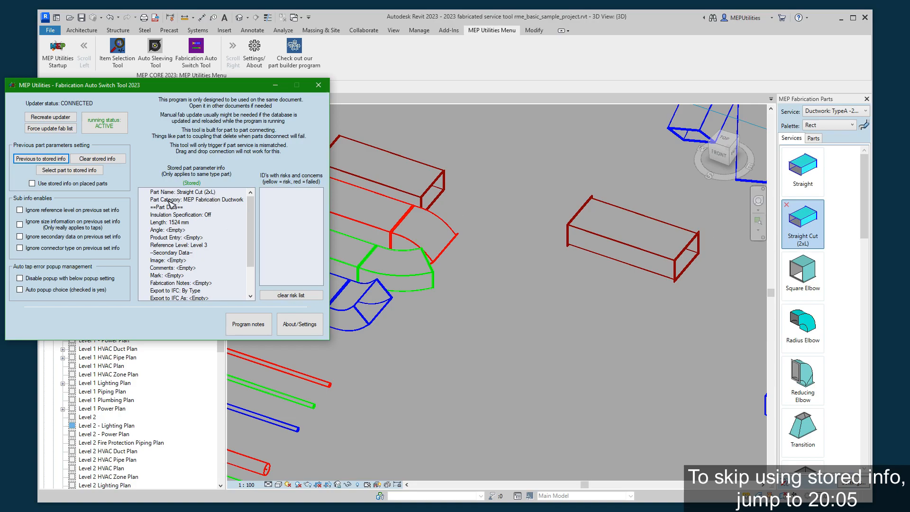
Step: Examine the stored part parameter info, including insulation, length, product entry, reference level and secondary data, alongside the placed ducts
click(195, 202)
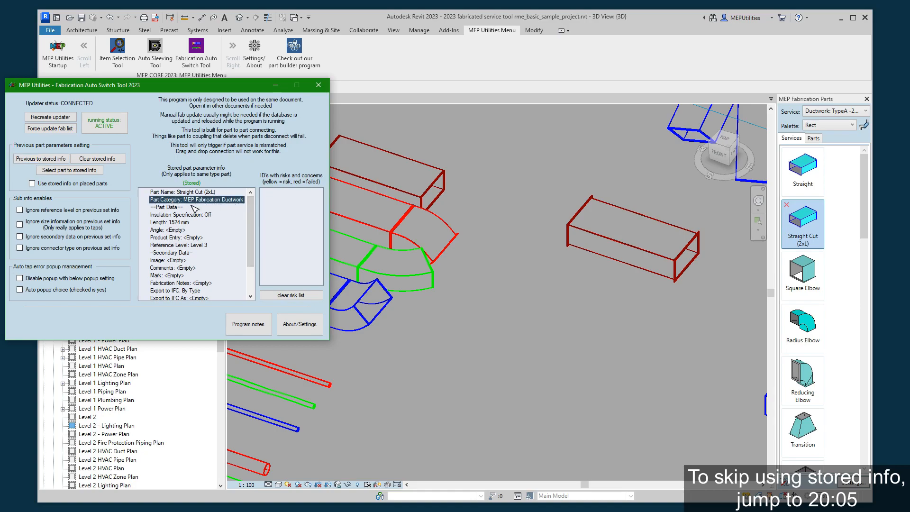
scroll(425, 267, down, 4)
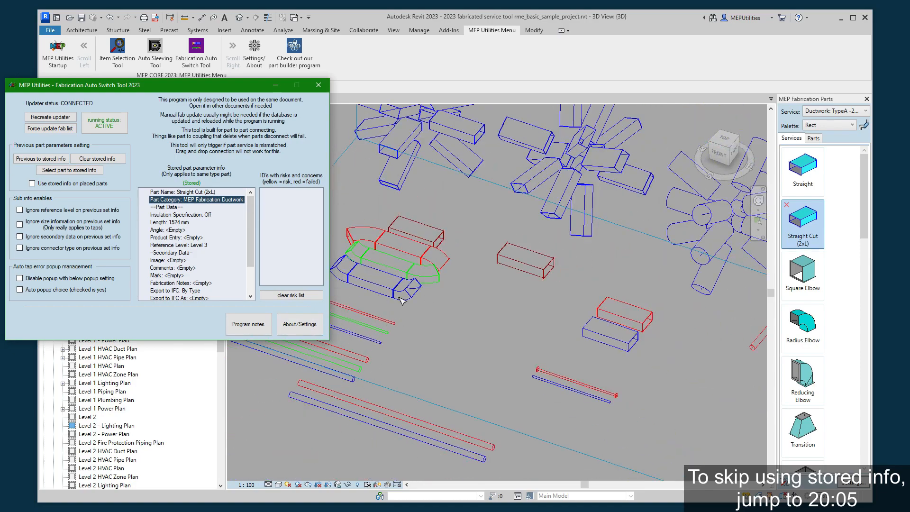
scroll(464, 276, up, 4)
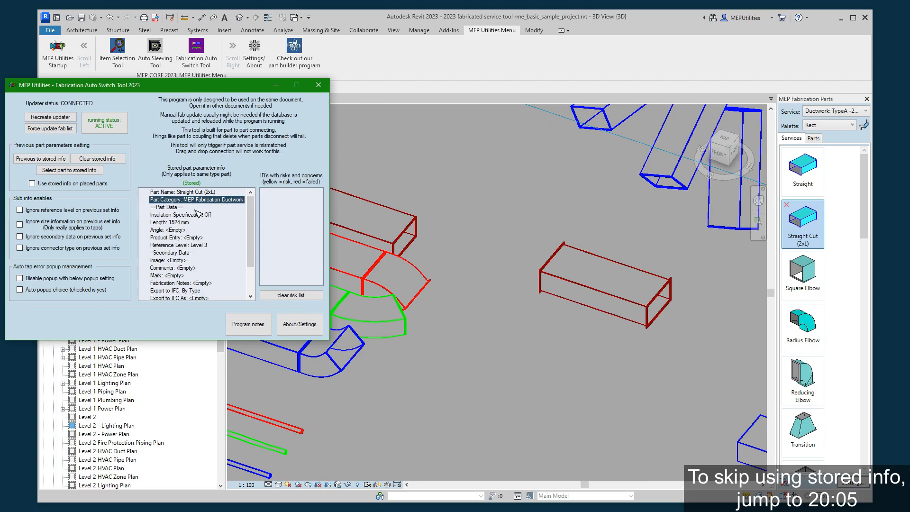
scroll(442, 240, down, 2)
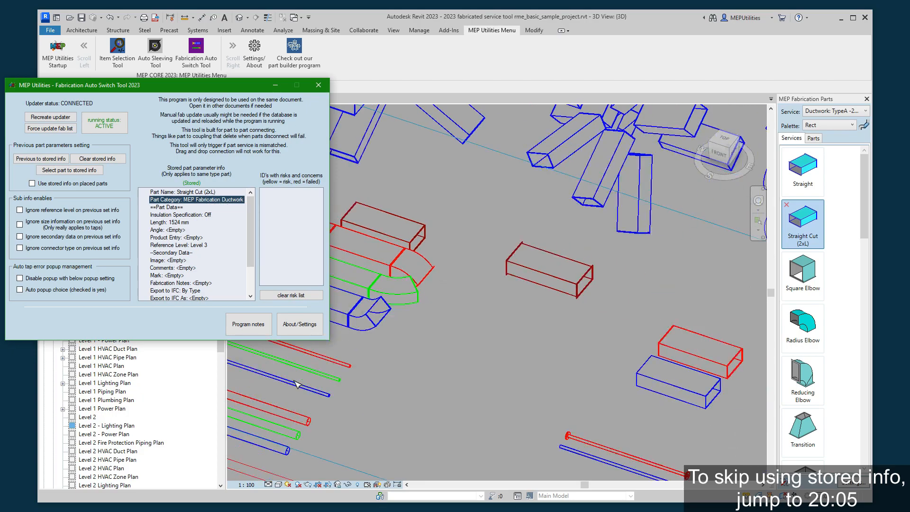
scroll(393, 262, up, 2)
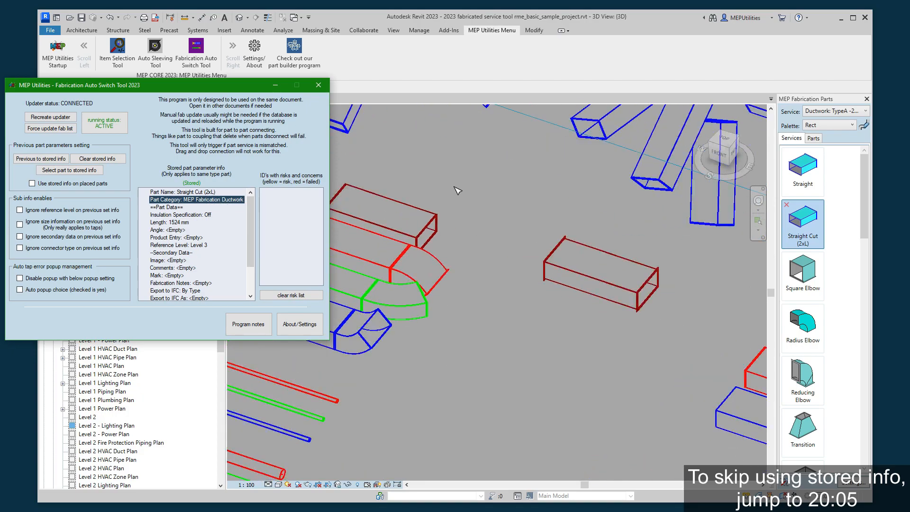
scroll(451, 237, up, 1)
scroll(451, 237, down, 1)
click(188, 214)
scroll(188, 215, down, 1)
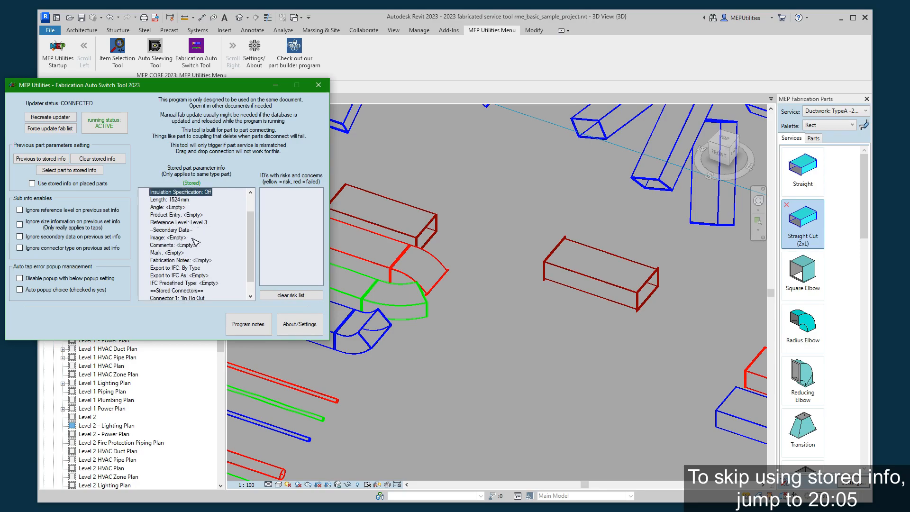
click(190, 216)
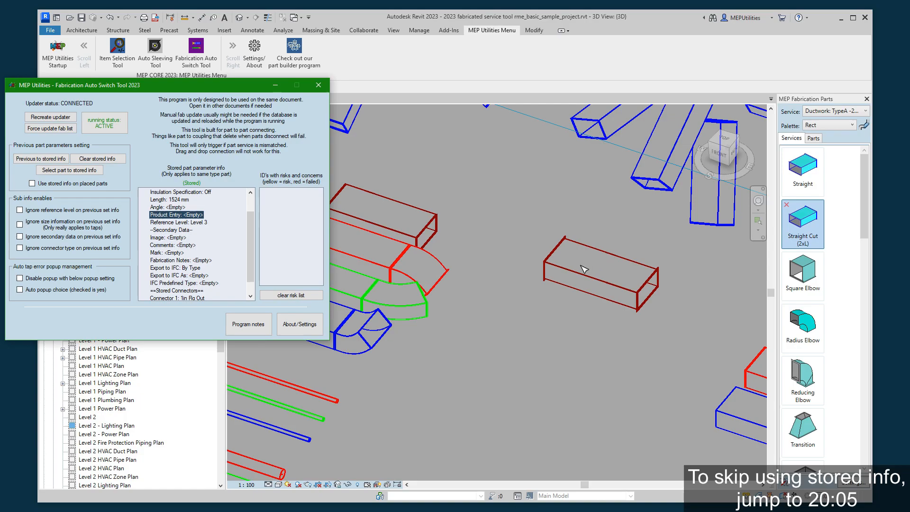
click(199, 223)
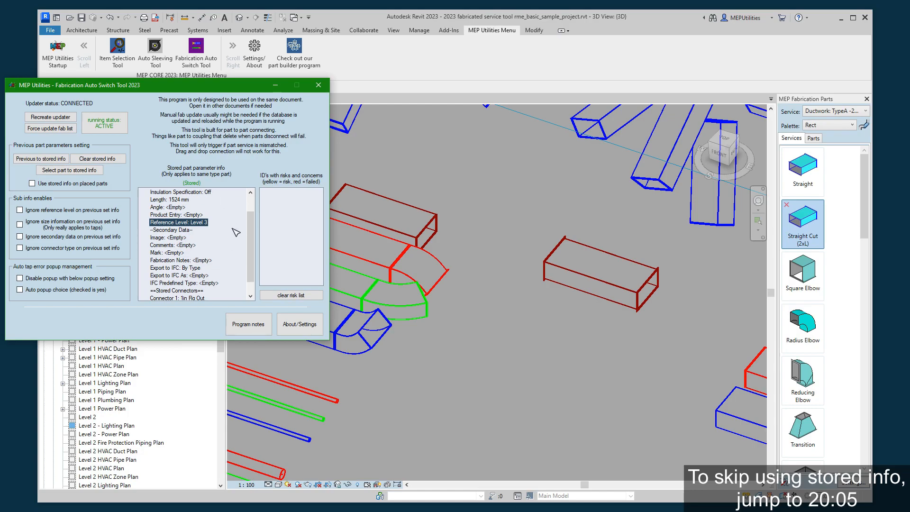
Step: Enable the use of stored info on placed parts
click(82, 184)
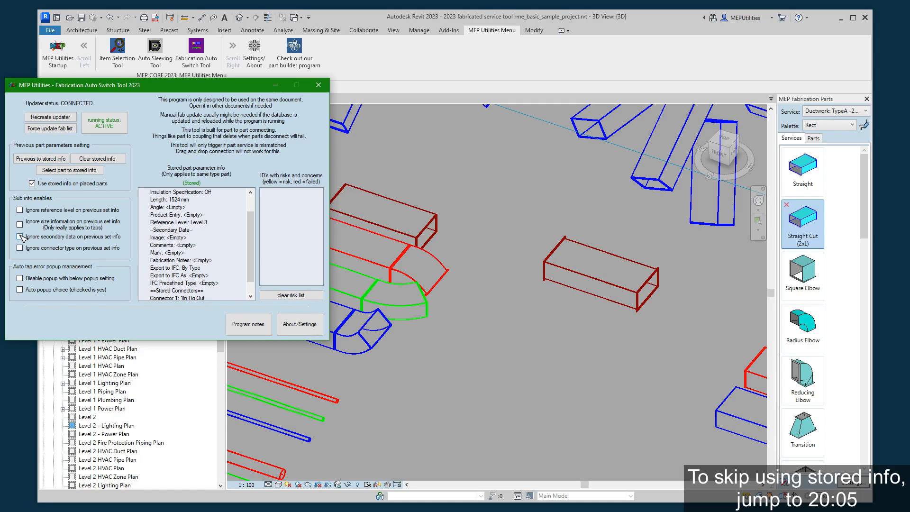
Step: Enable ignoring the reference level, size information, secondary data and connector type on the previous set info, checking each against the stored parameters
click(22, 211)
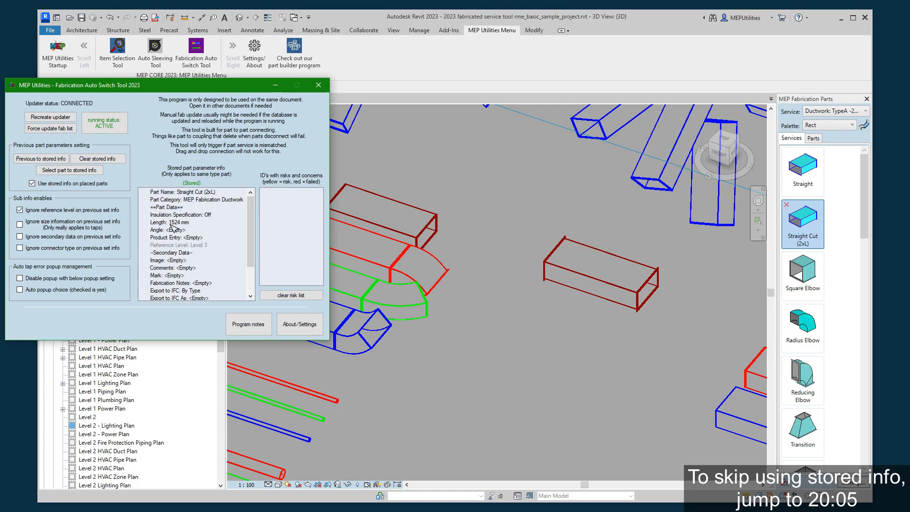
scroll(193, 237, down, 1)
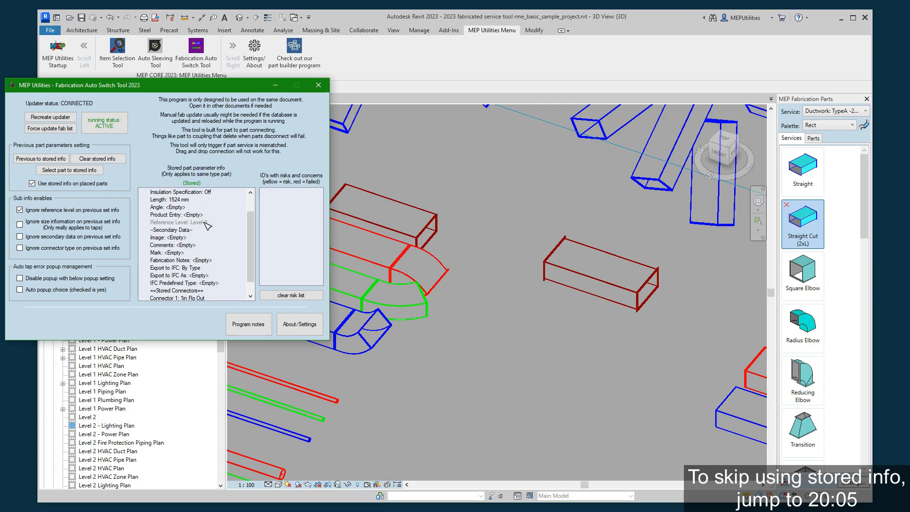
click(36, 224)
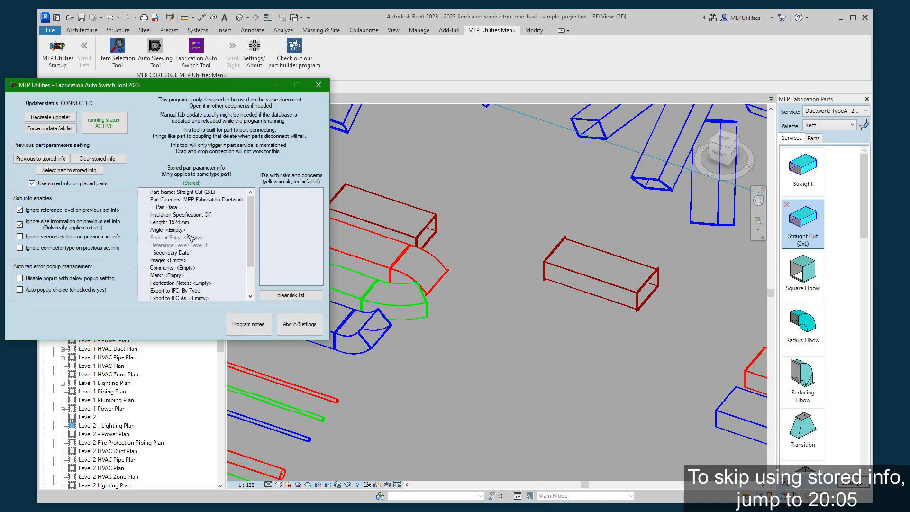
scroll(209, 247, down, 2)
scroll(209, 247, up, 2)
scroll(225, 273, down, 2)
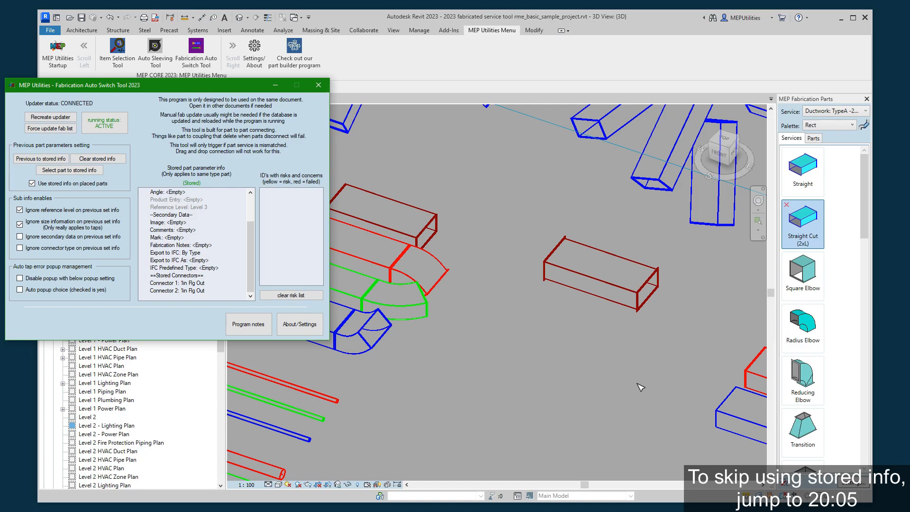
click(20, 237)
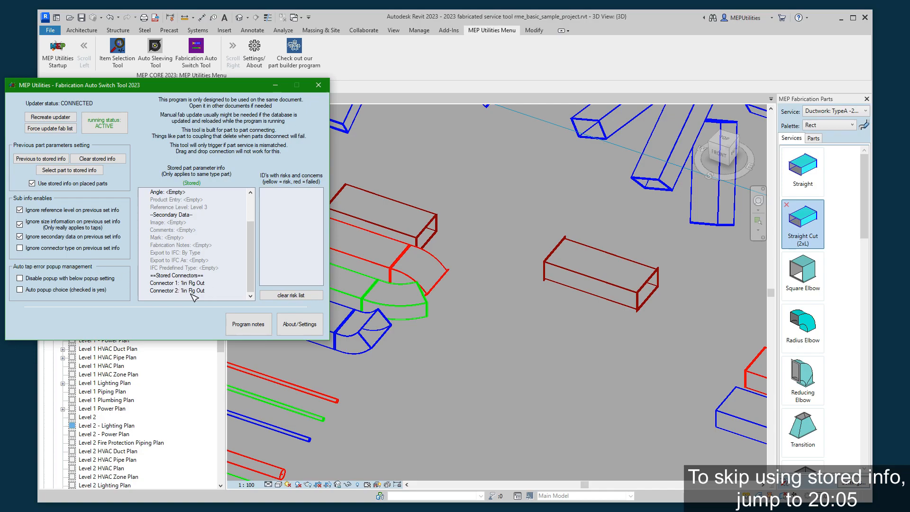
click(22, 248)
click(20, 247)
scroll(189, 279, down, 2)
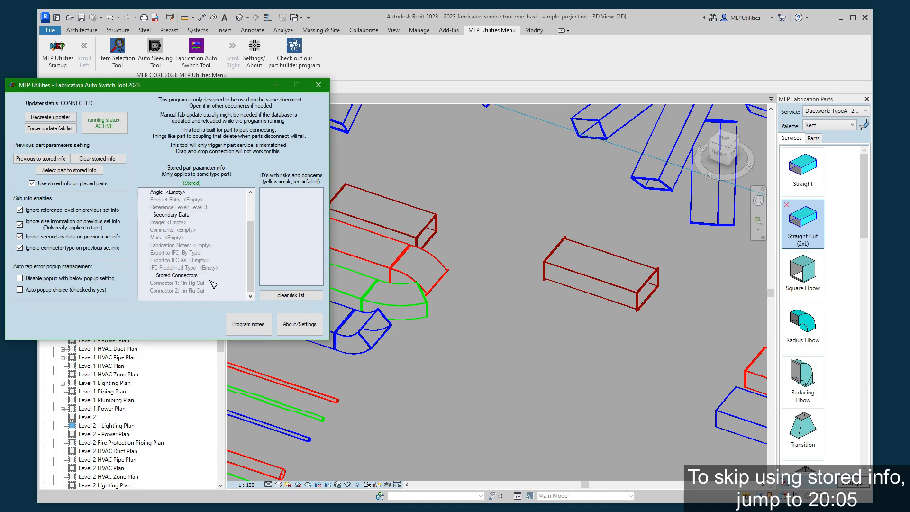
Step: Turn off all four ignore options for the previous set info and review the stored part parameters
click(45, 236)
click(32, 224)
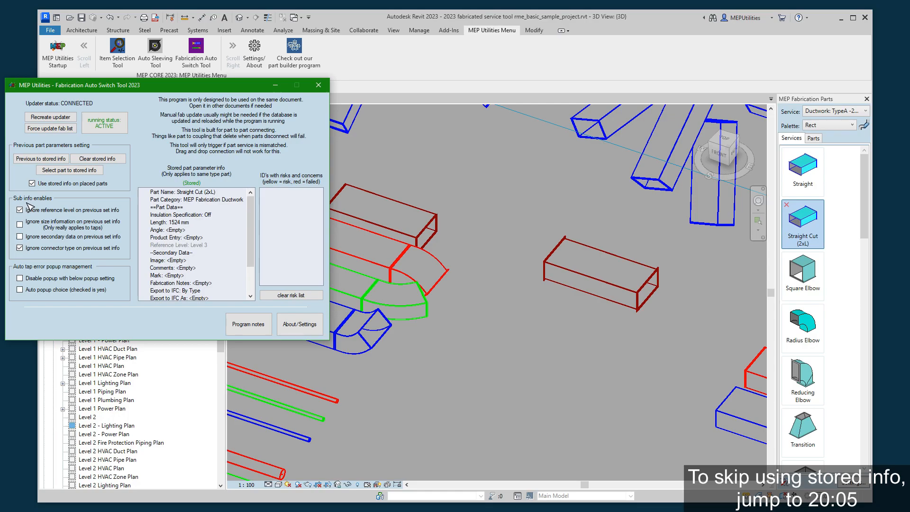
click(28, 210)
click(31, 245)
scroll(175, 227, down, 2)
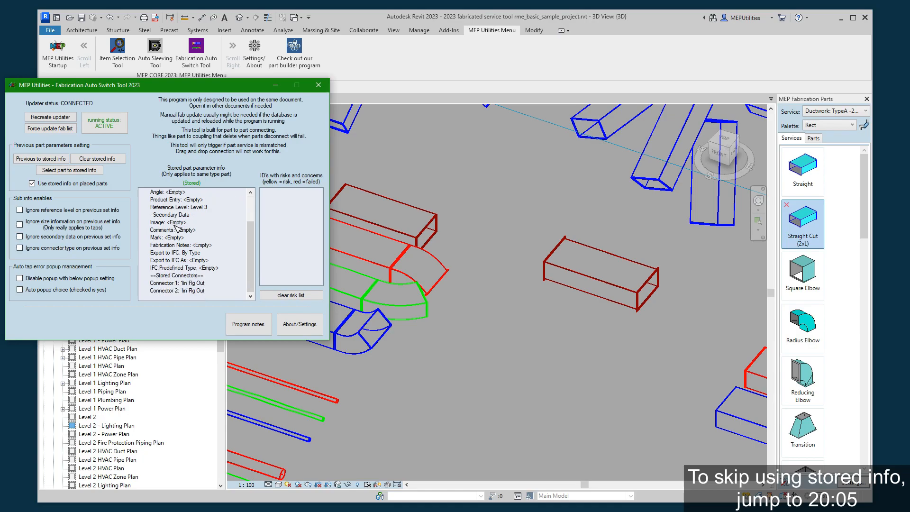
scroll(203, 233, up, 2)
scroll(203, 235, down, 2)
scroll(204, 235, up, 2)
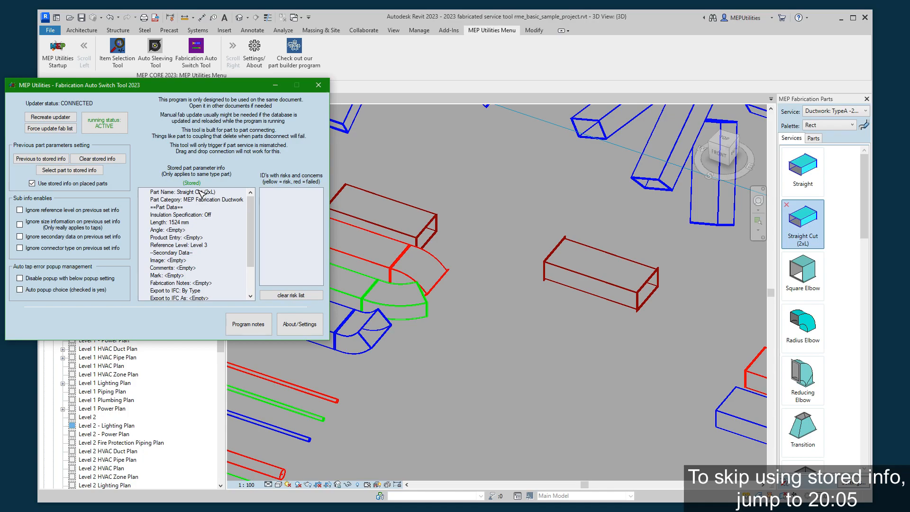
scroll(203, 199, down, 2)
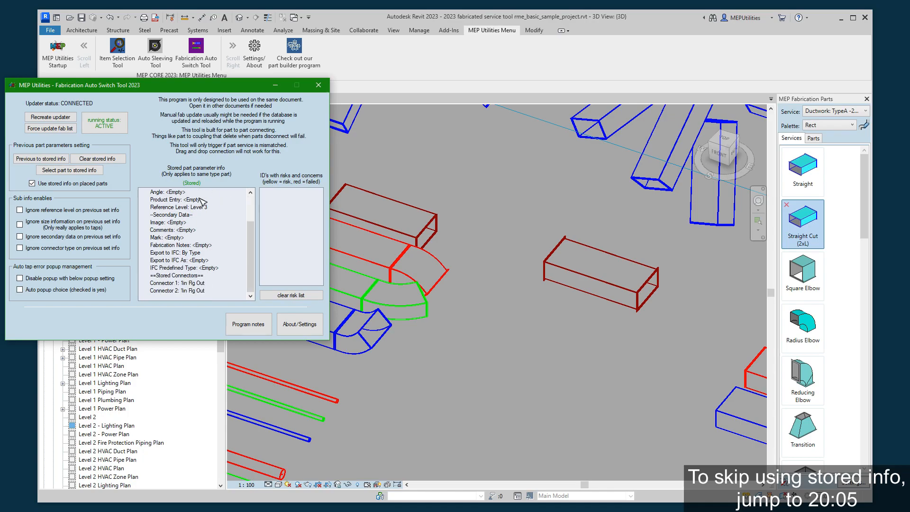
Step: Place two Straight Cut (2xL) ducts end to end from the open end of the red run's elbow
click(533, 350)
middle_drag(539, 343, 554, 358)
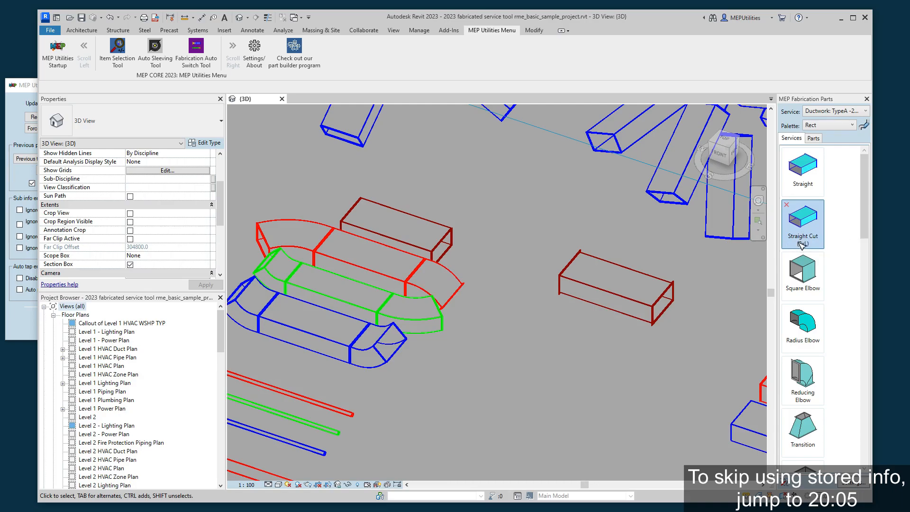
click(33, 323)
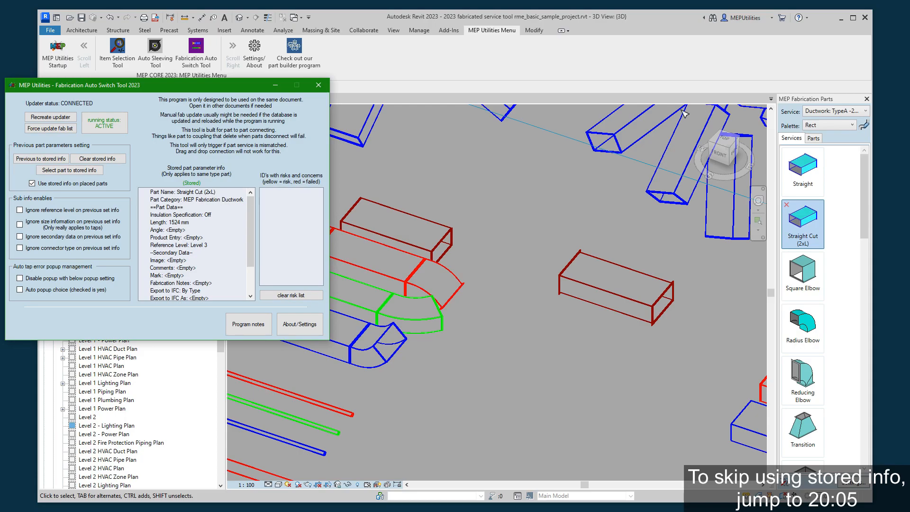
click(802, 220)
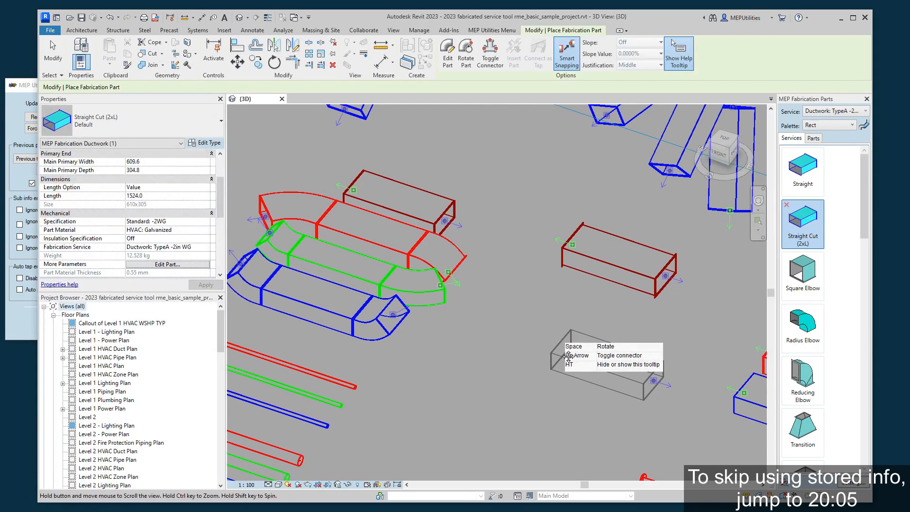
click(448, 274)
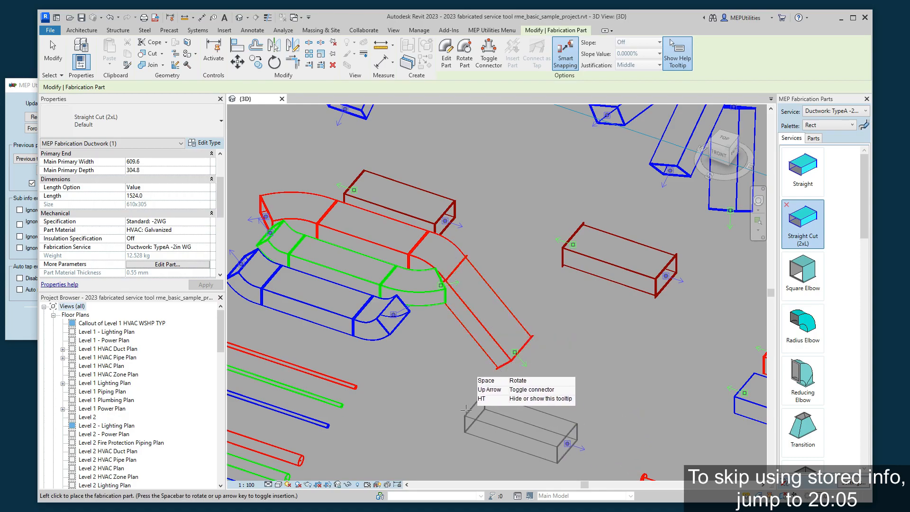
click(513, 351)
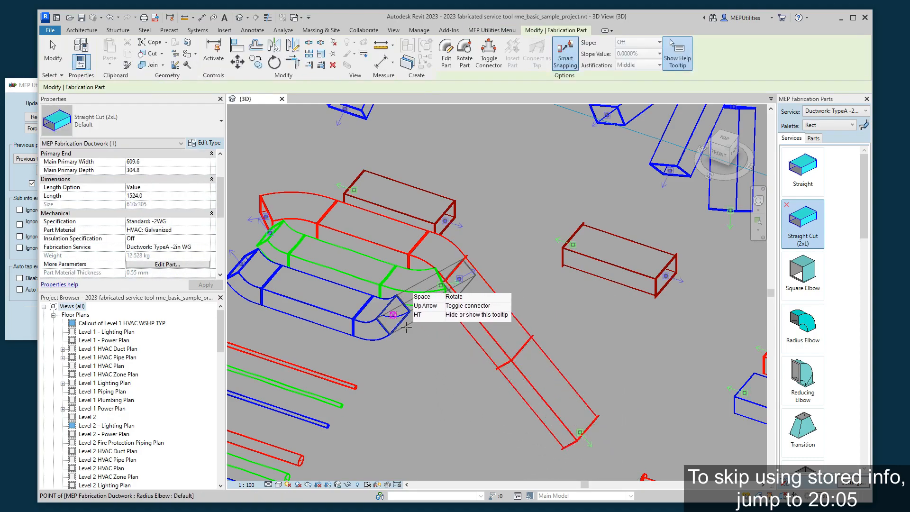
Step: Place Straight Cut (2xL) ducts on the blue run's near elbow and the green run's far elbow, and end the placement
shift+middle_drag(427, 389, 393, 248)
shift+middle_drag(454, 402, 444, 348)
shift+middle_drag(299, 248, 553, 333)
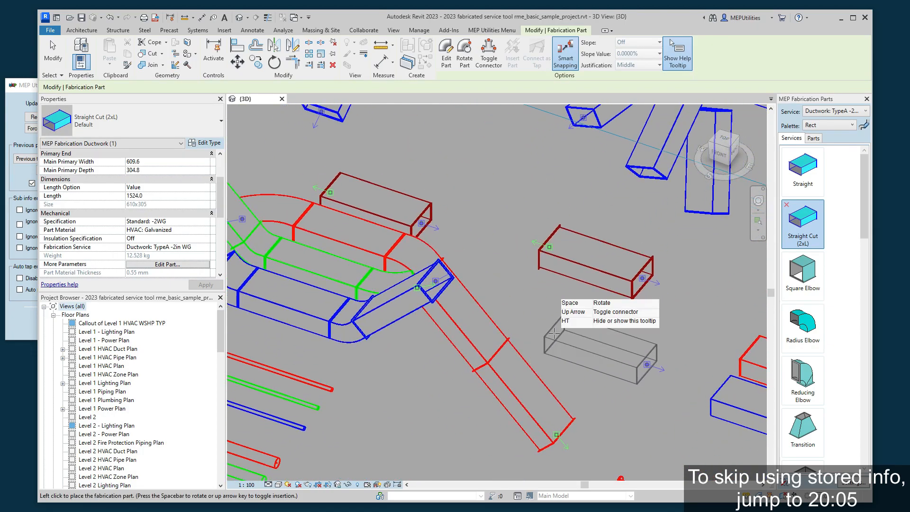
right_click(514, 303)
click(542, 311)
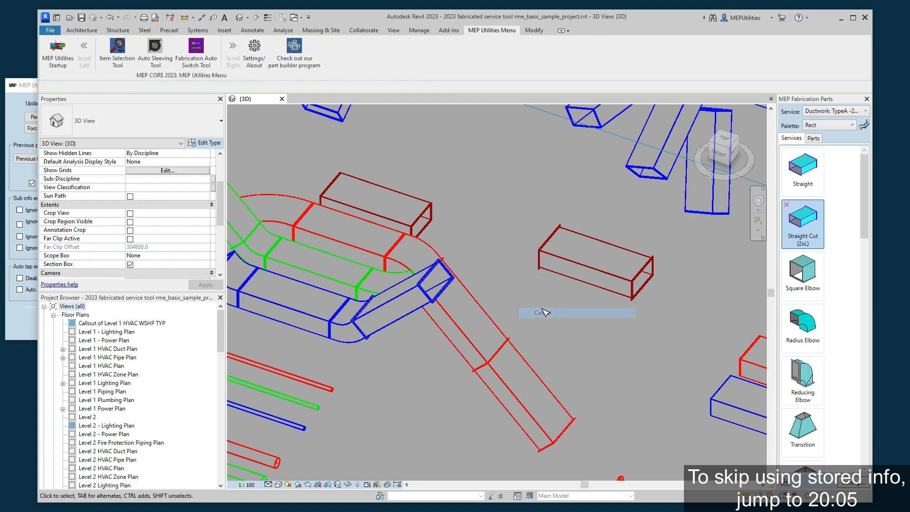
middle_drag(544, 313, 567, 283)
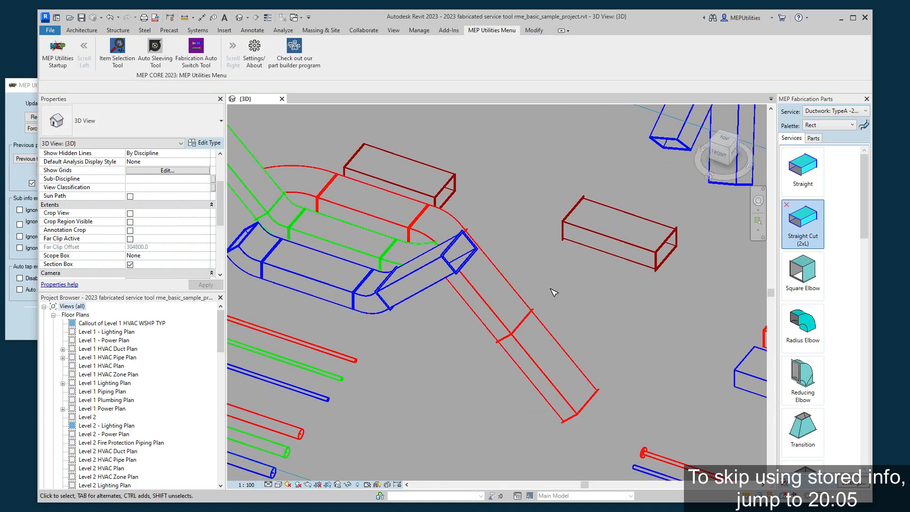
Step: Delete the blue straight duct and the two red straight ducts added to the elbows
click(447, 259)
key(Delete)
click(500, 302)
key(Delete)
click(558, 387)
key(Delete)
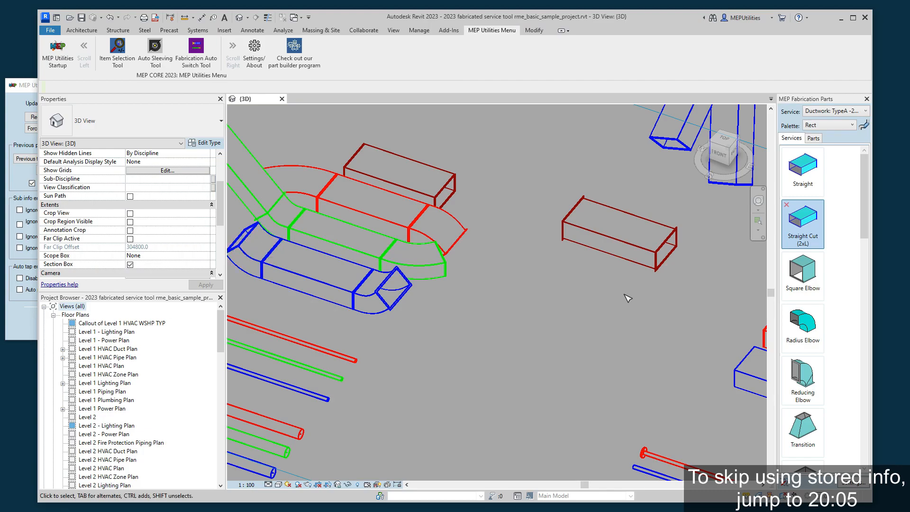
Step: Start placing a Radius Elbow and set its C1 and C2 connectors to Duct - Flanged: 1/2in Flg Out
click(812, 324)
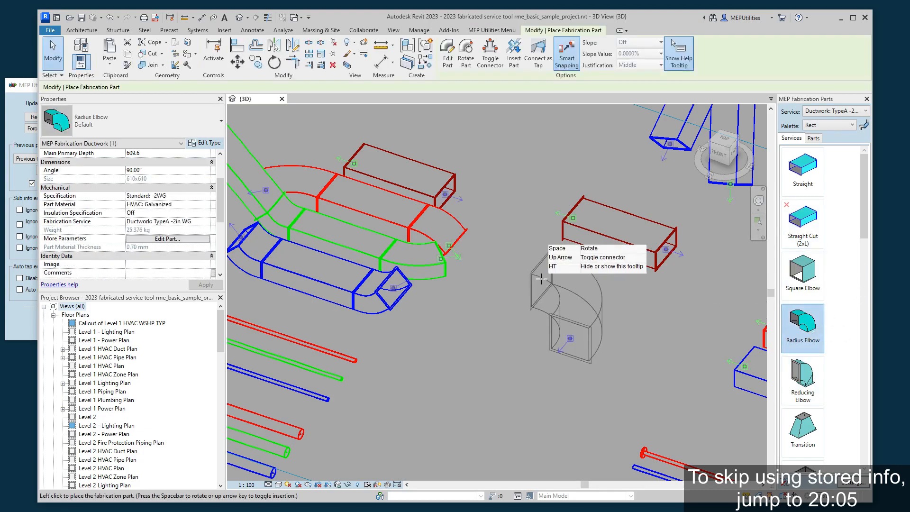
middle_drag(541, 279, 528, 328)
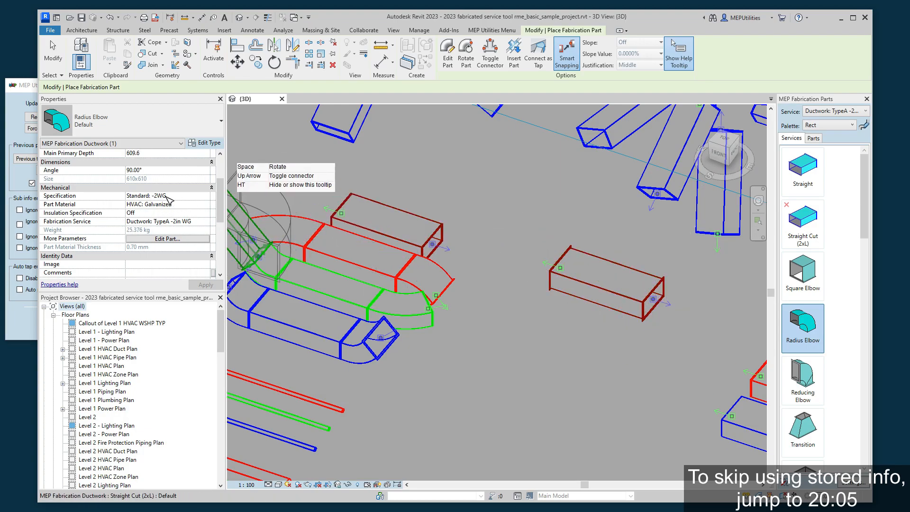
scroll(178, 243, down, 3)
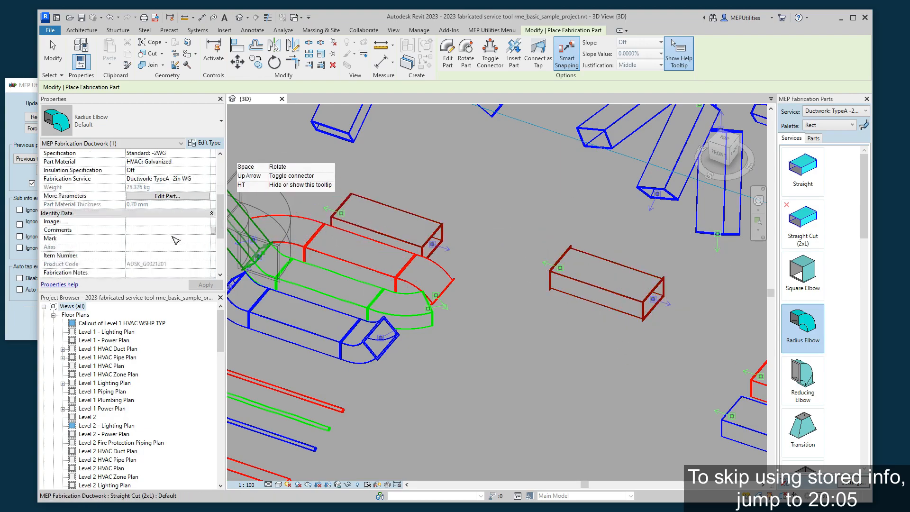
click(164, 197)
click(769, 181)
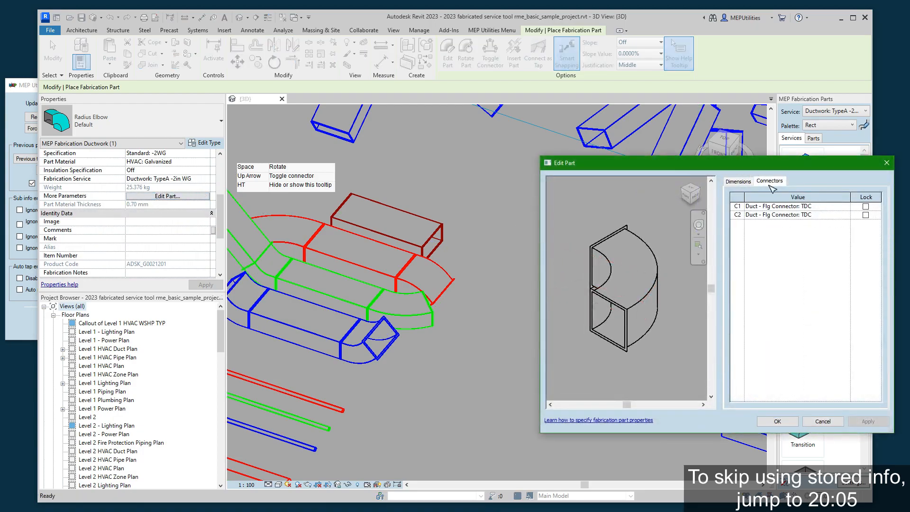
click(845, 207)
scroll(805, 231, up, 2)
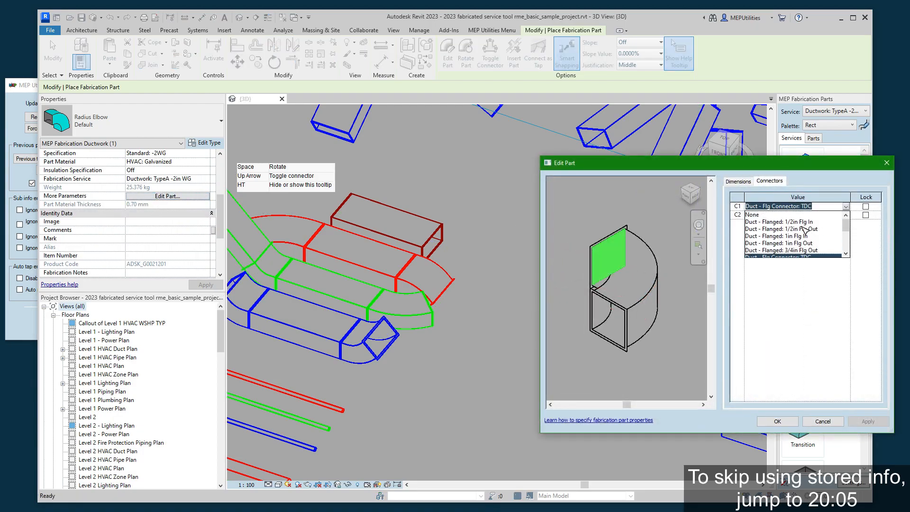
click(804, 230)
click(845, 216)
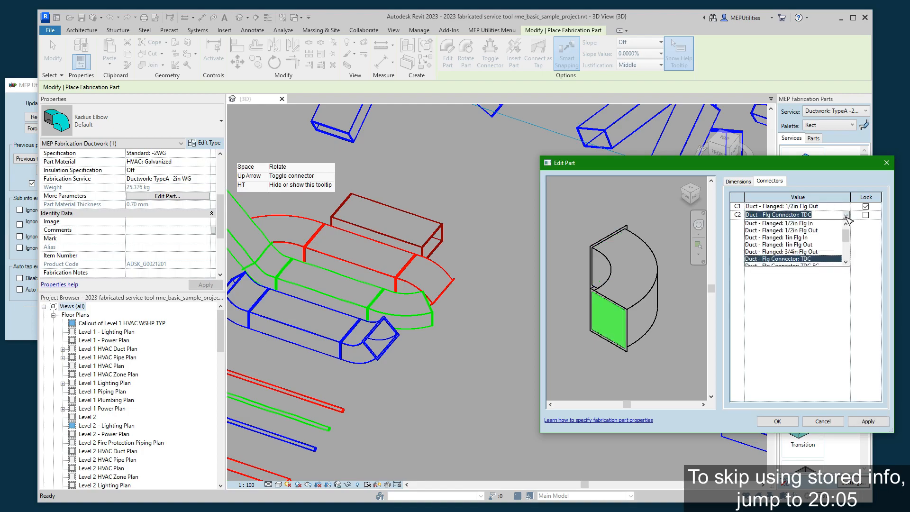
click(801, 231)
click(777, 421)
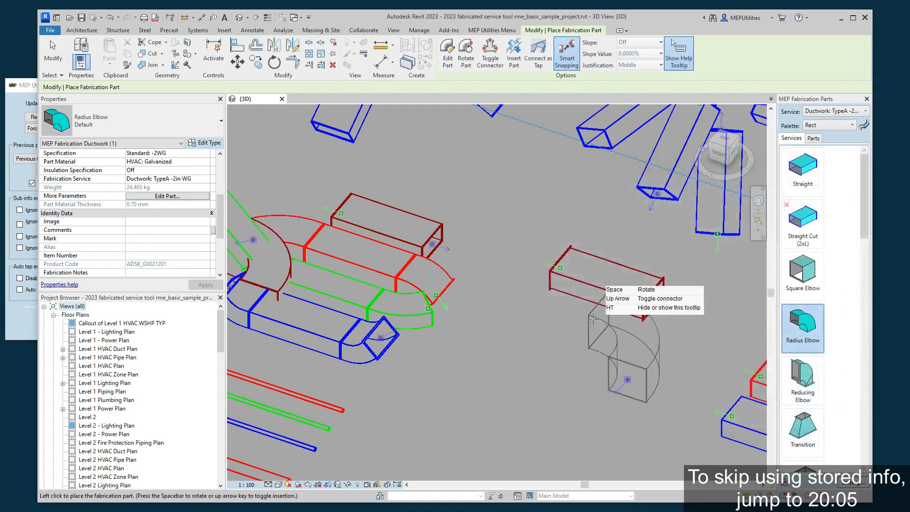
Step: Set the Radius Elbow's angle to 45°, attach it to the green run's open elbow end, and end the placement
scroll(173, 195, up, 4)
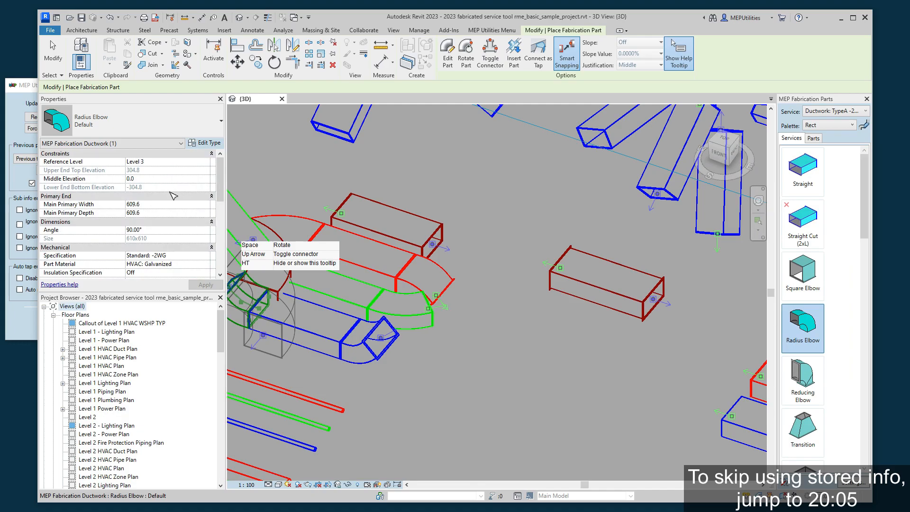
click(152, 228)
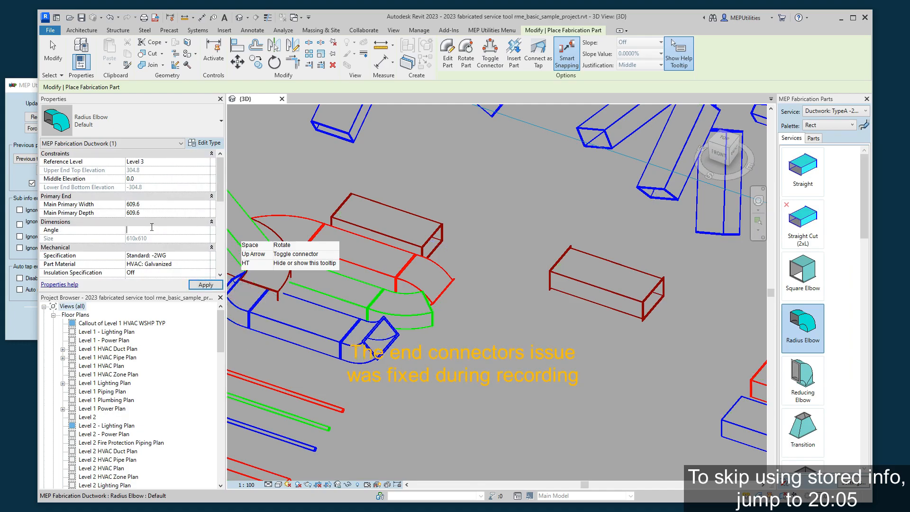
text(45)
key(Return)
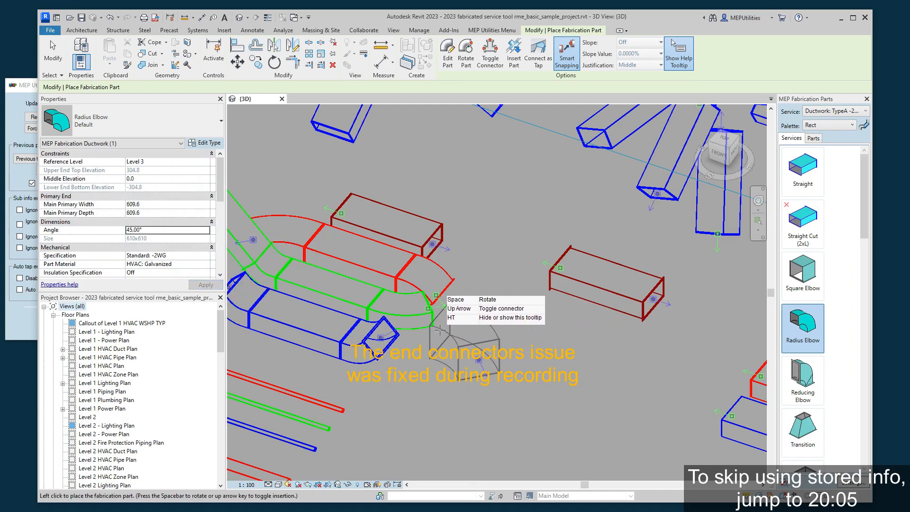
click(447, 308)
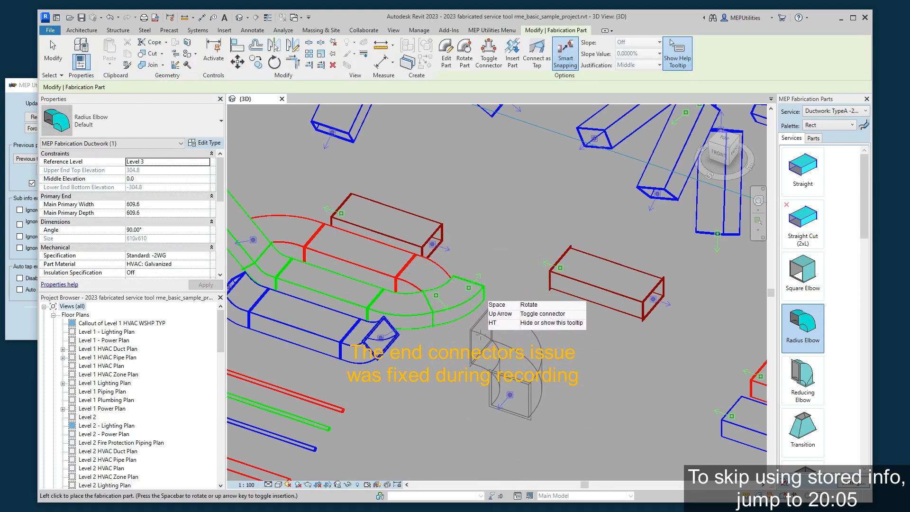
scroll(479, 334, up, 3)
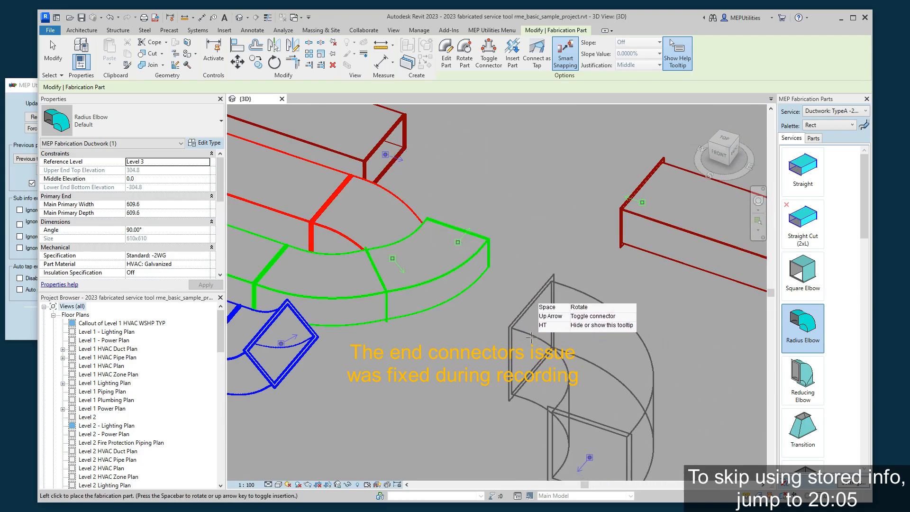
scroll(510, 324, down, 3)
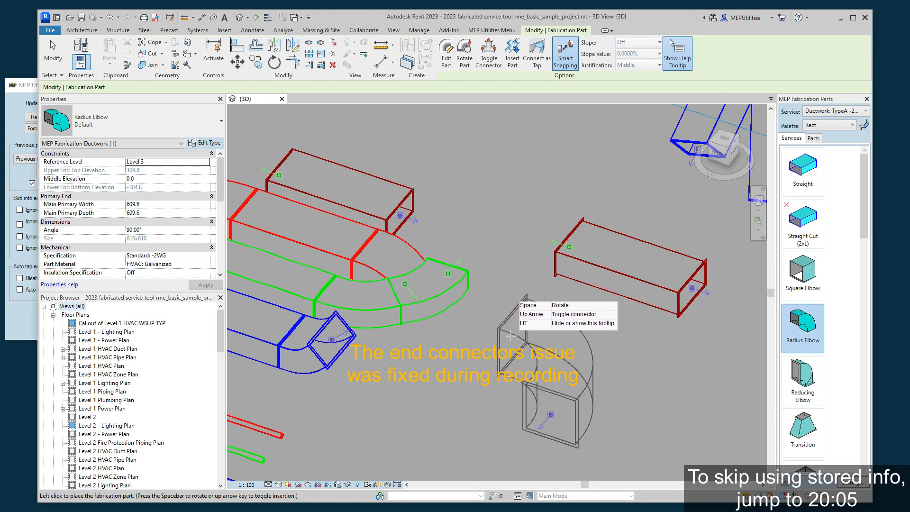
right_click(535, 337)
click(557, 342)
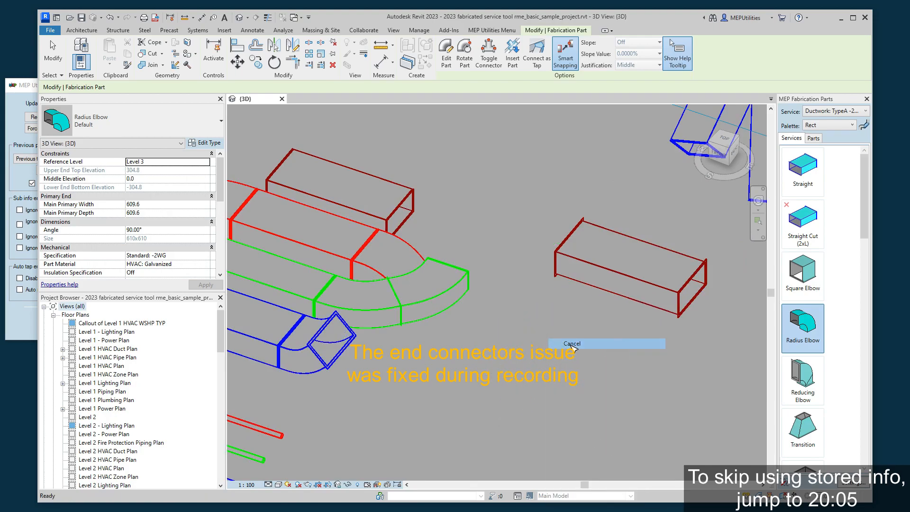
Step: Save the previously placed Radius Elbow's parameters as the stored part info and review its stored connectors
click(29, 327)
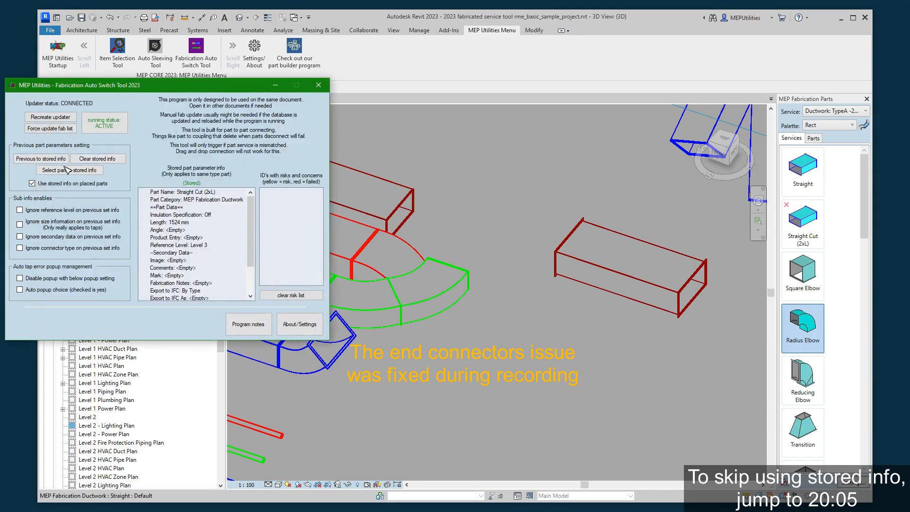
click(47, 159)
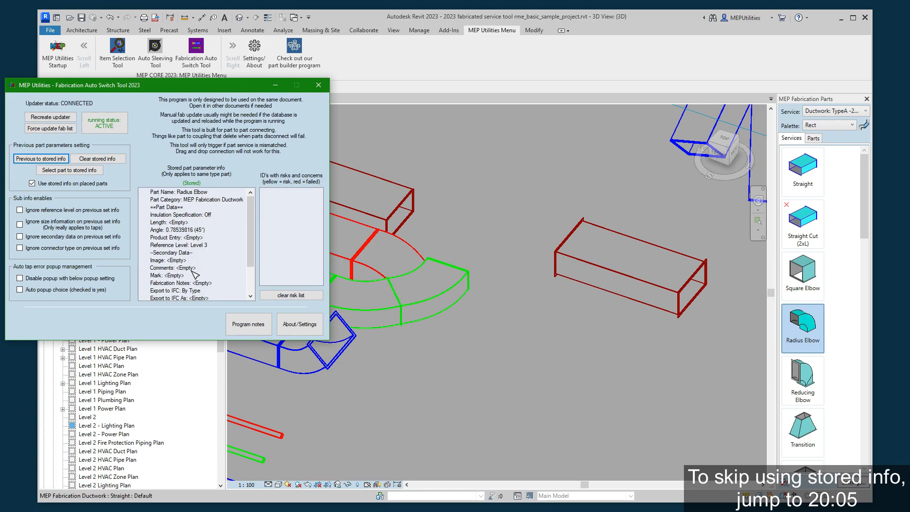
scroll(195, 274, down, 2)
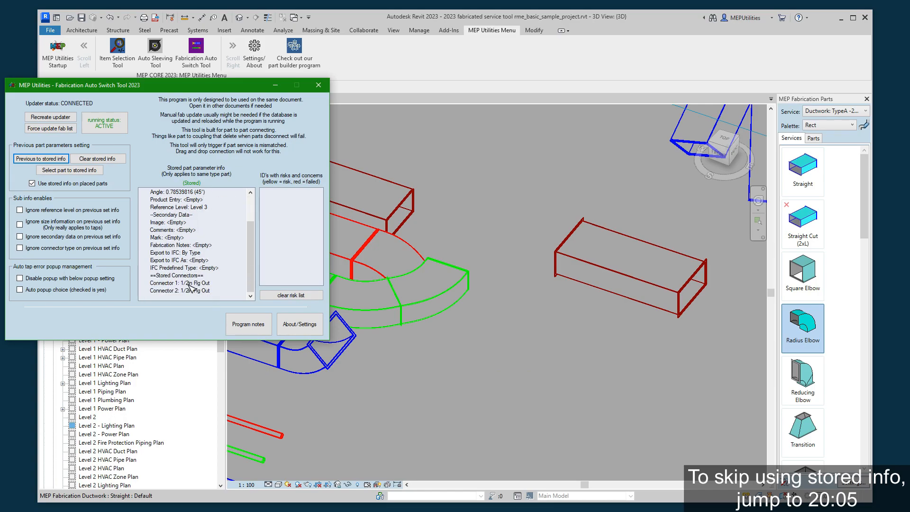
Step: Delete the last Radius Elbow from the end of the green run
click(456, 304)
click(466, 297)
click(586, 370)
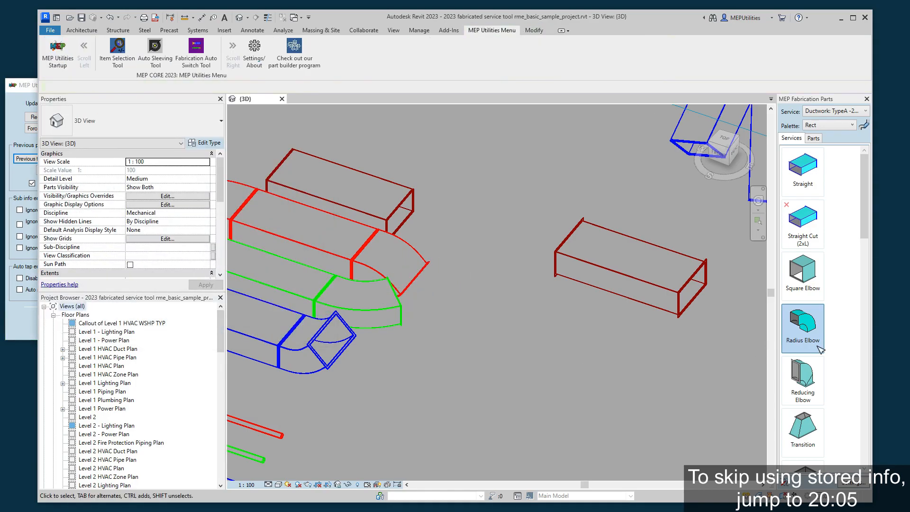
Step: Place a Radius Elbow on the green run's open end with the stored info applied to placed parts
click(811, 337)
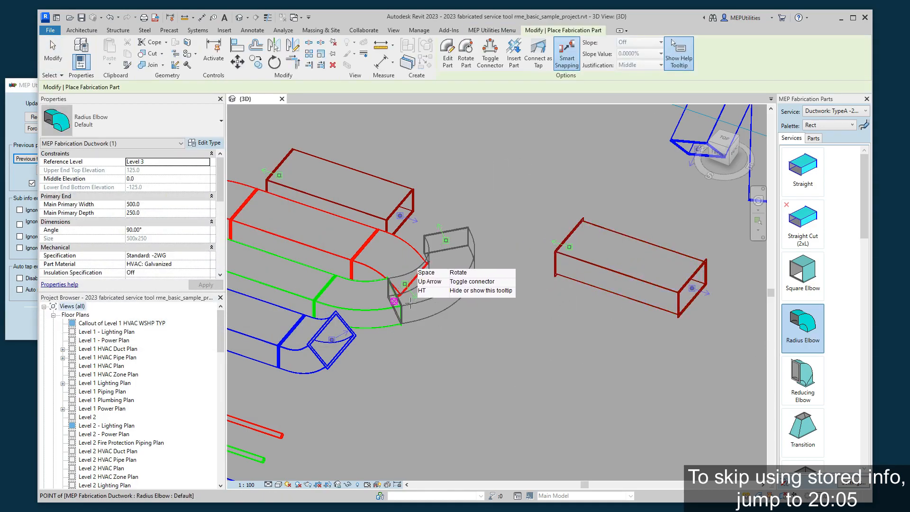
click(31, 200)
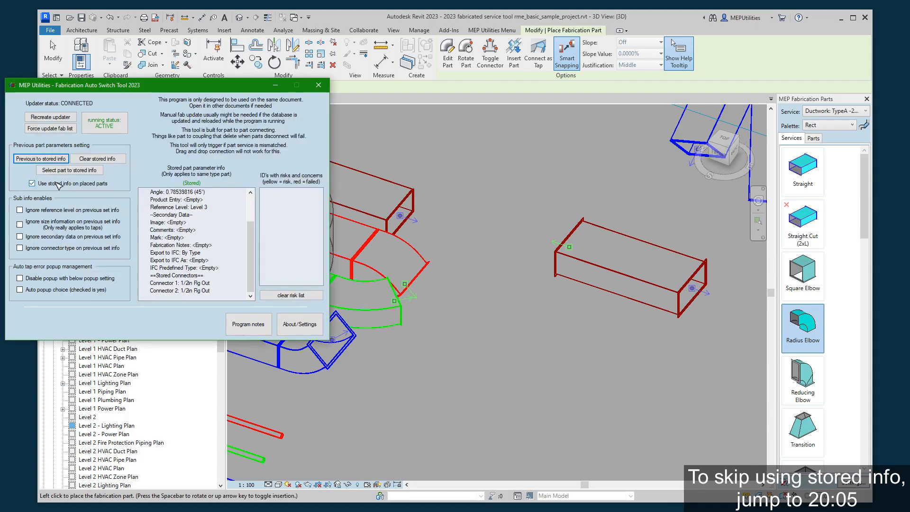
click(438, 106)
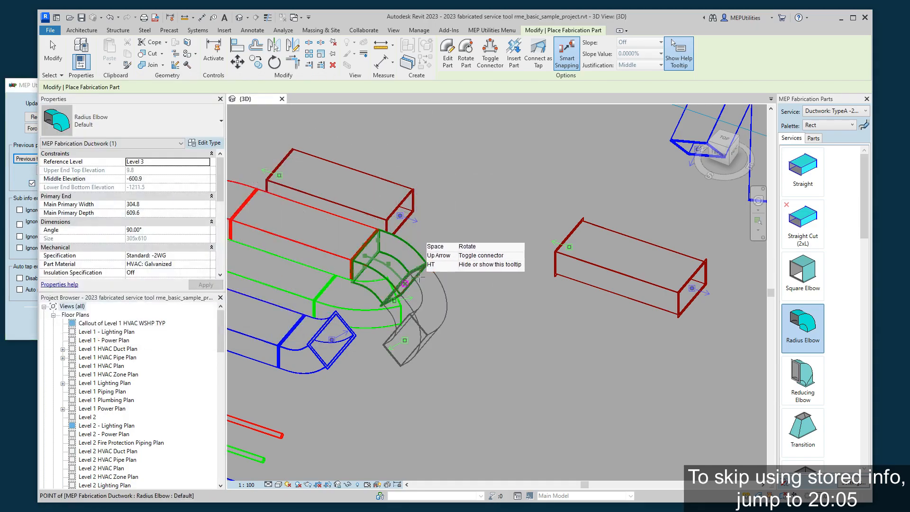
click(407, 307)
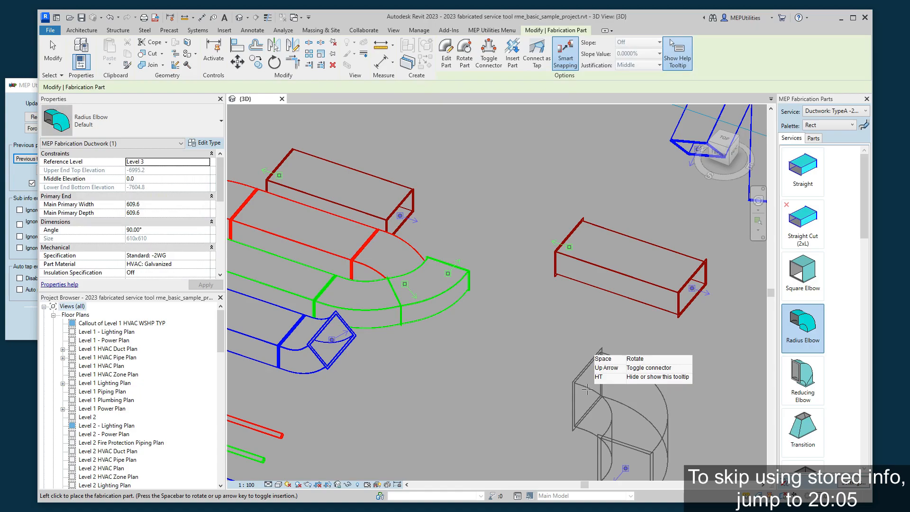
scroll(468, 319, up, 5)
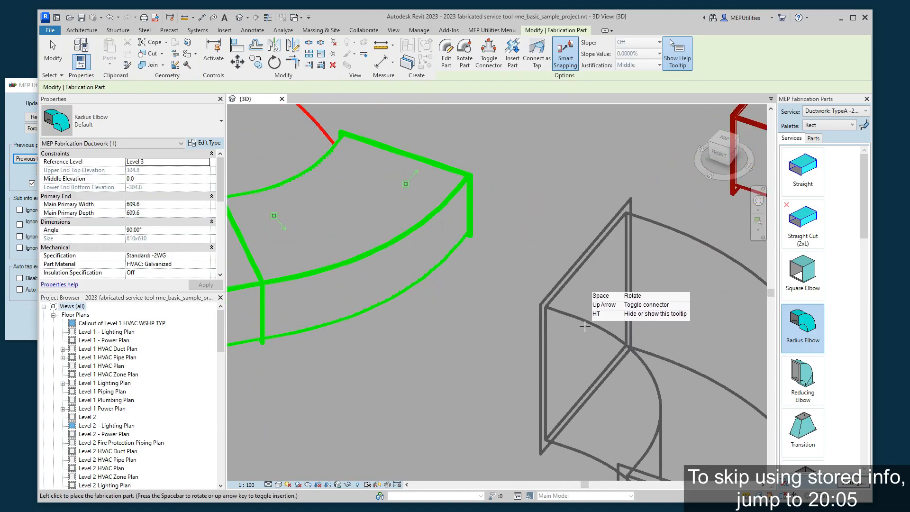
scroll(585, 326, down, 5)
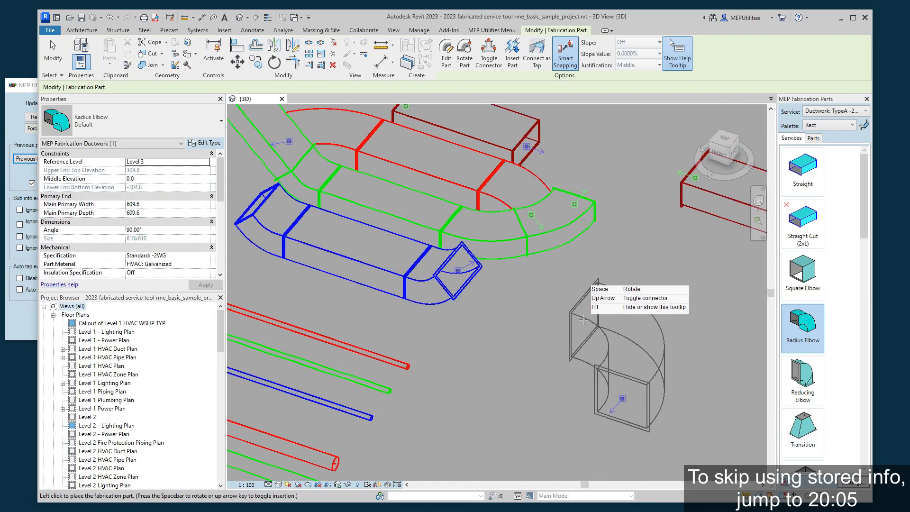
Step: Attach Radius Elbows to the blue run's open end and end the placement
click(462, 287)
middle_drag(540, 329, 501, 341)
click(602, 354)
key(Escape)
middle_drag(624, 394, 523, 398)
scroll(502, 397, down, 1)
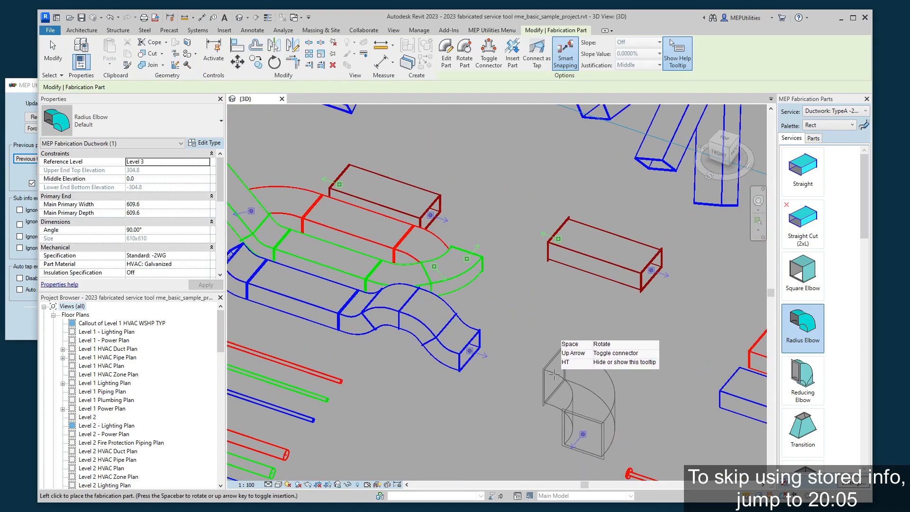
middle_drag(535, 311, 548, 350)
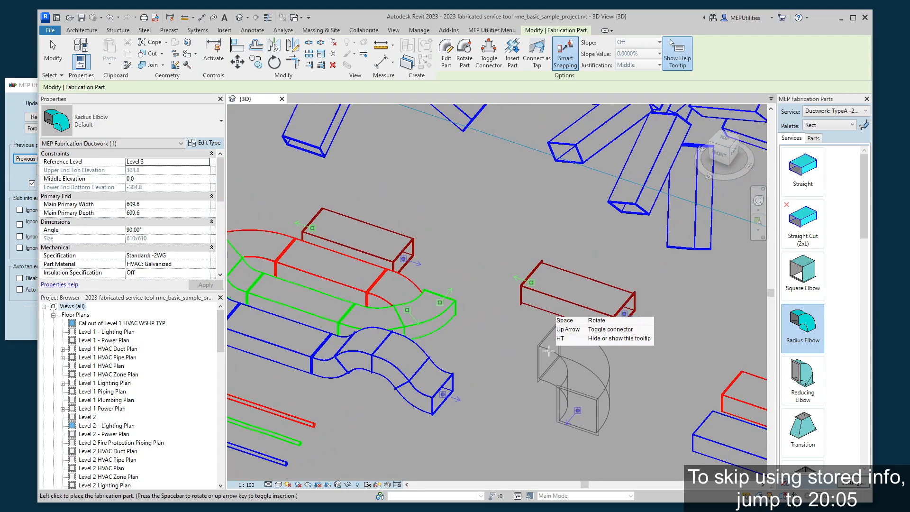
right_click(495, 342)
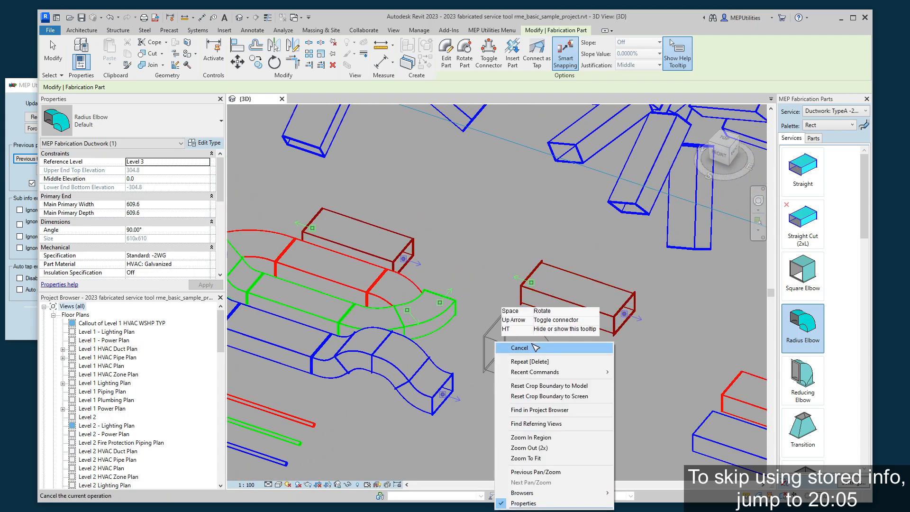
click(533, 345)
right_click(515, 350)
click(539, 356)
middle_drag(543, 372, 595, 358)
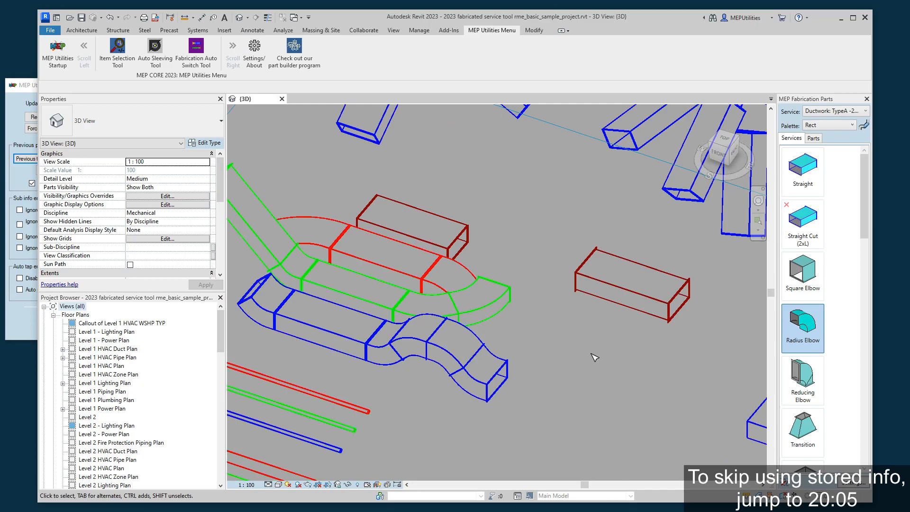
Step: Review the stored part info and show the service of the dark red straight duct beside the red run in the part browser
click(26, 328)
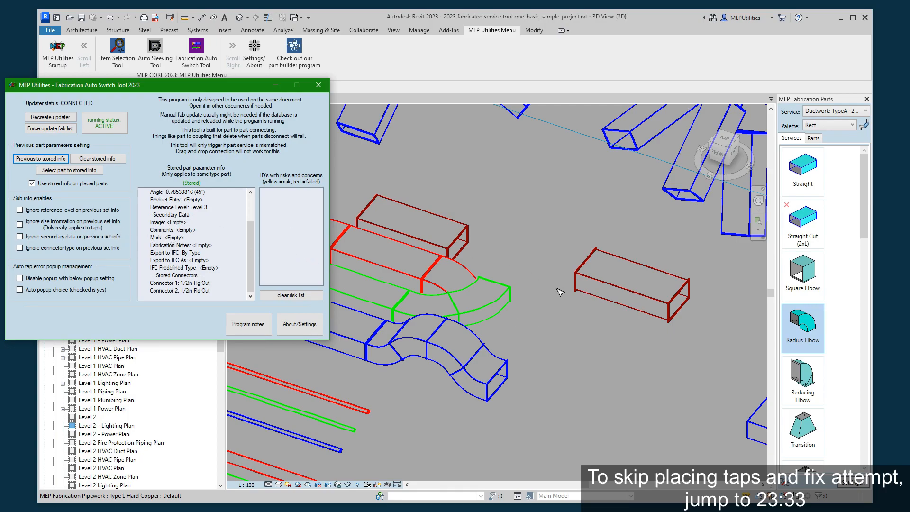
click(543, 324)
scroll(544, 319, up, 4)
middle_drag(545, 320, 699, 345)
scroll(699, 344, down, 1)
scroll(828, 432, down, 4)
click(614, 186)
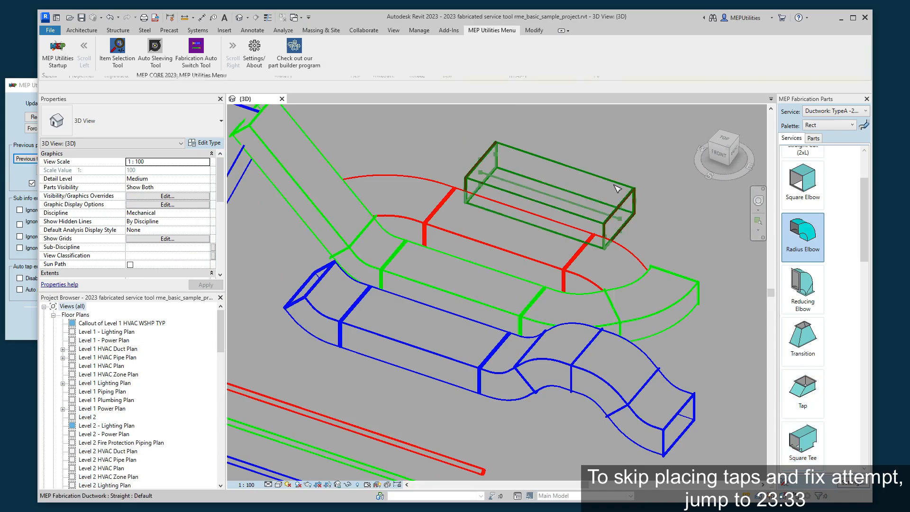
right_click(615, 188)
right_click(575, 203)
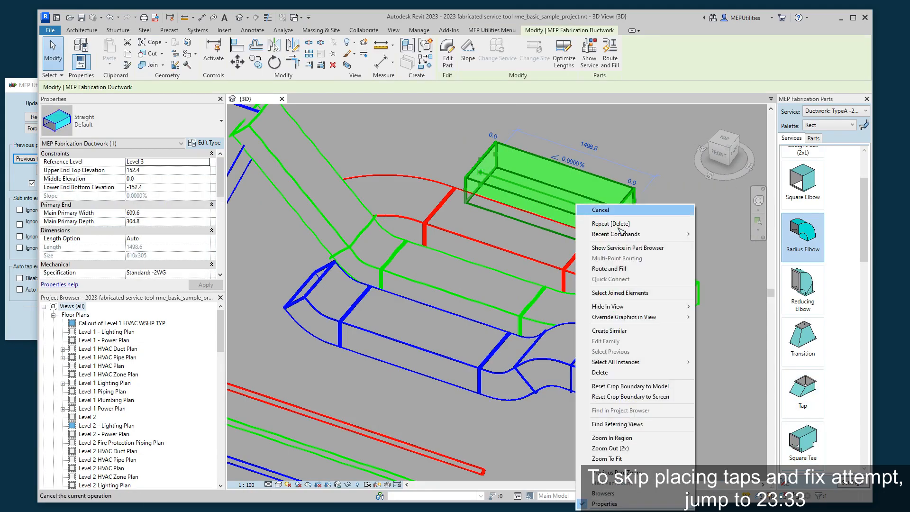
click(649, 247)
Step: Place a Tap on top of the blue straight duct and another on the front side of the red straight duct
click(811, 406)
key(space)
key(space)
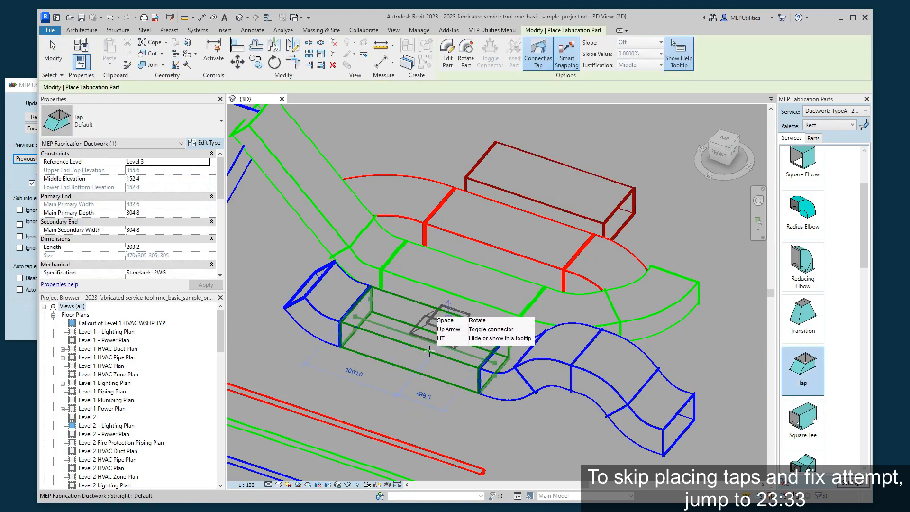
click(428, 345)
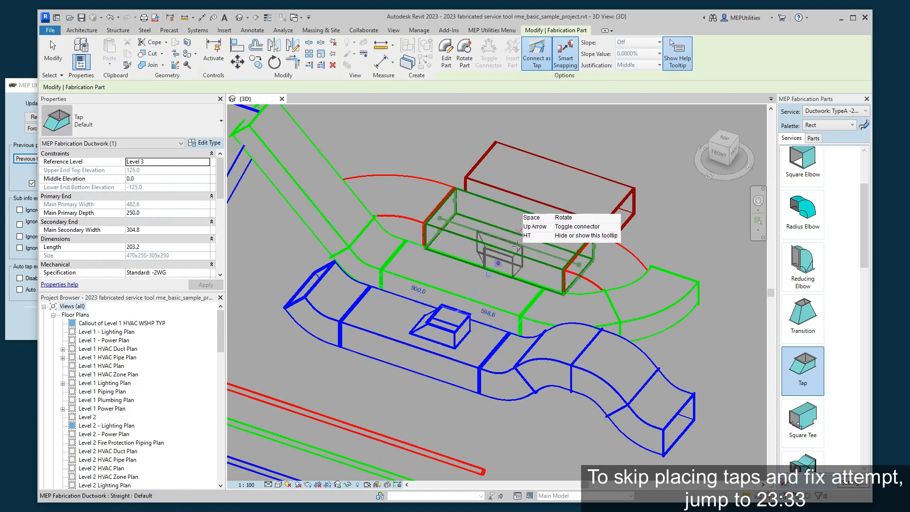
click(498, 248)
Step: Place a Tap on top of the green straight duct and another on the front side of the blue straight duct
middle_drag(572, 321, 601, 411)
middle_drag(394, 364, 471, 322)
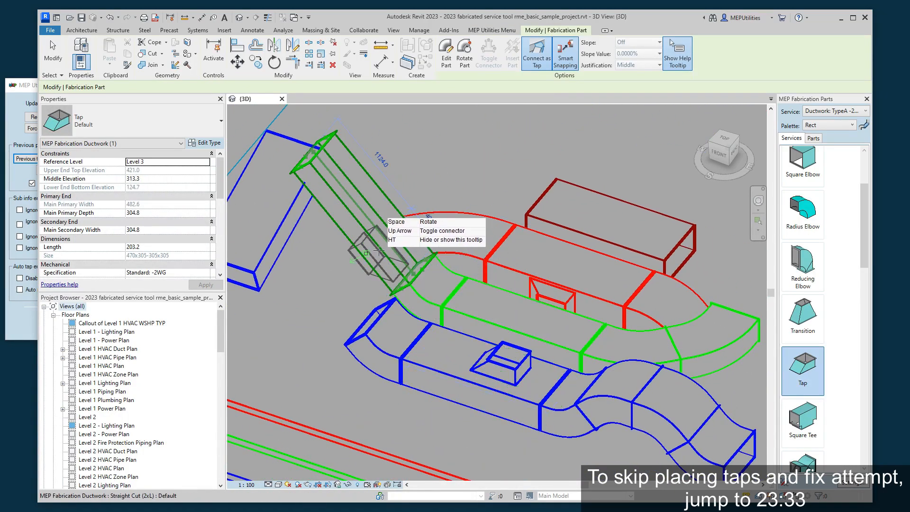
click(512, 308)
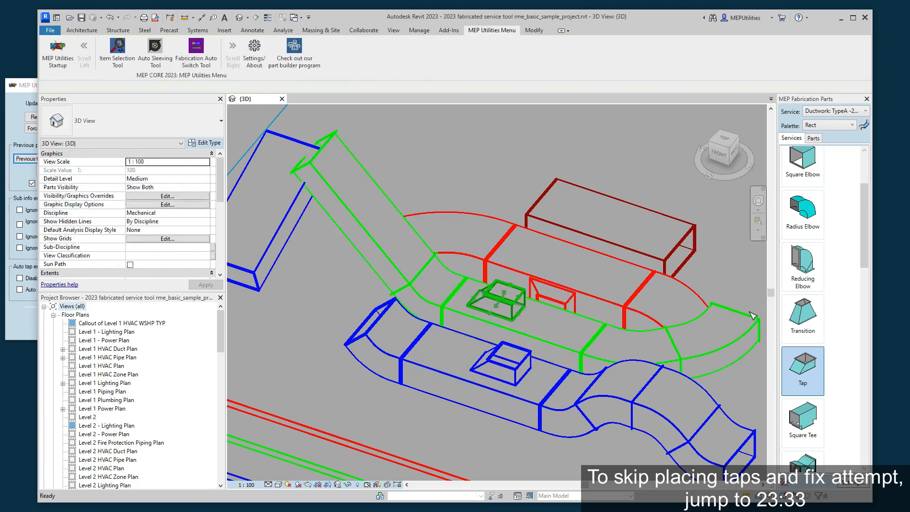
click(472, 383)
middle_drag(589, 400, 493, 359)
middle_drag(543, 381, 514, 391)
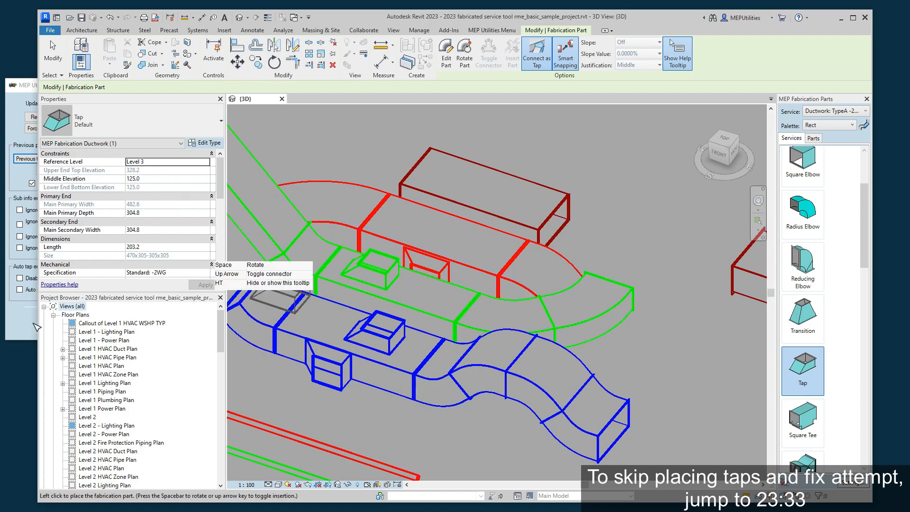
Step: Check the stored part info, and set the Tap's C1 and C2 connectors to Duct - Flanged: 1in Flg Out
click(20, 337)
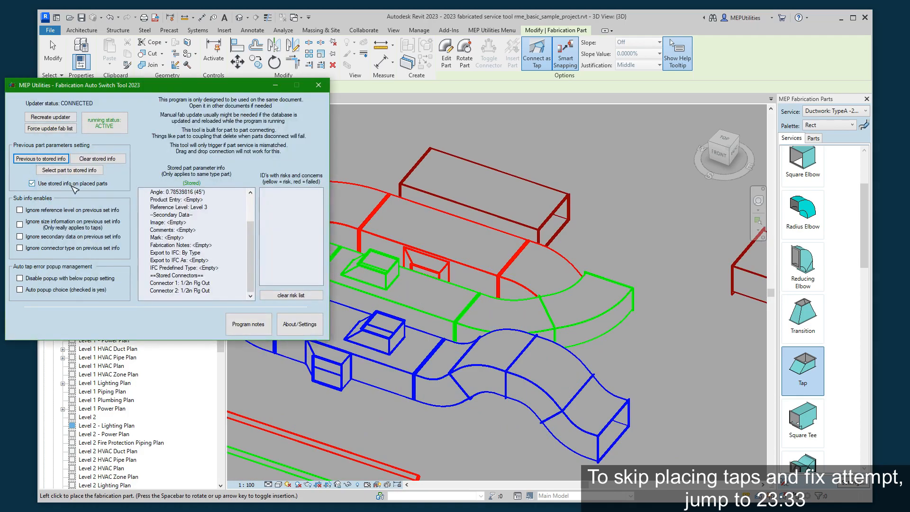
scroll(223, 223, up, 2)
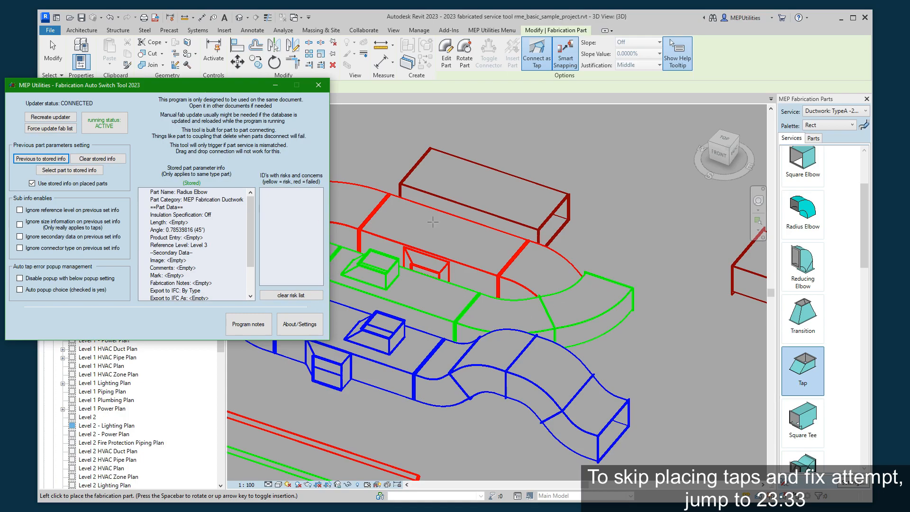
click(522, 103)
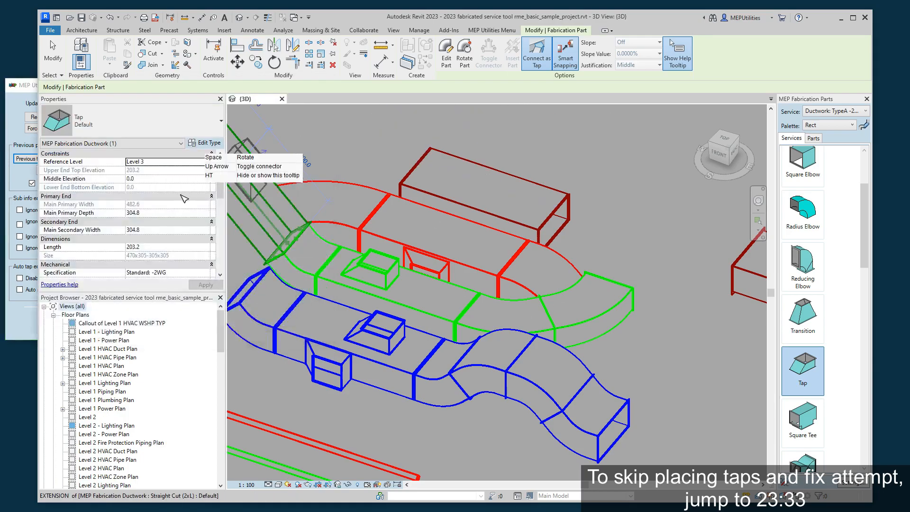
click(168, 204)
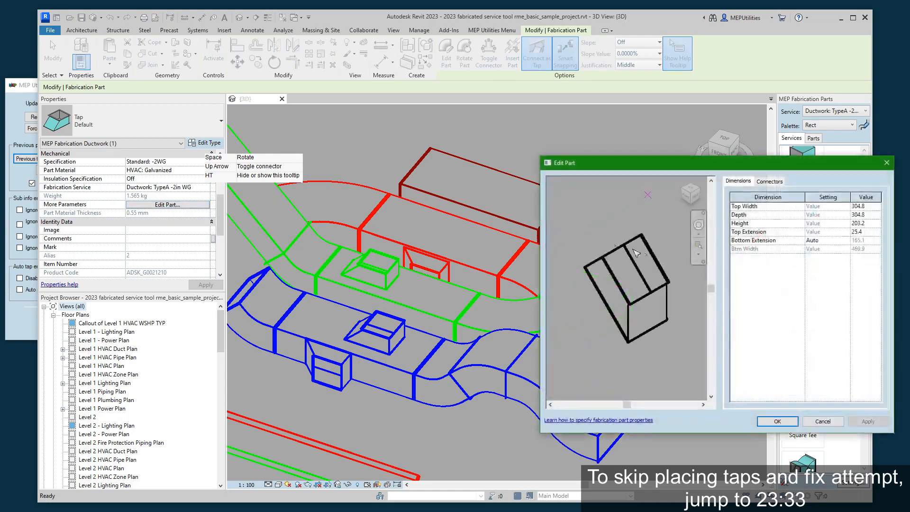
click(768, 181)
click(846, 206)
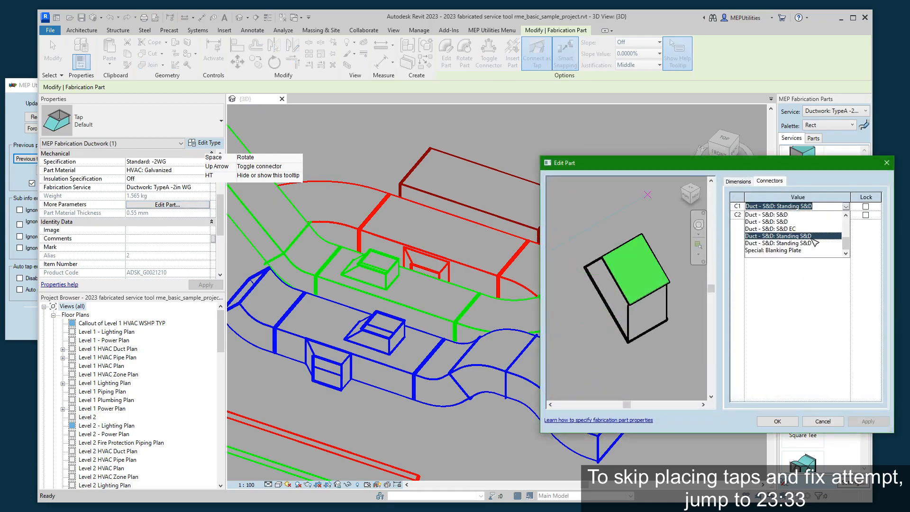
click(810, 243)
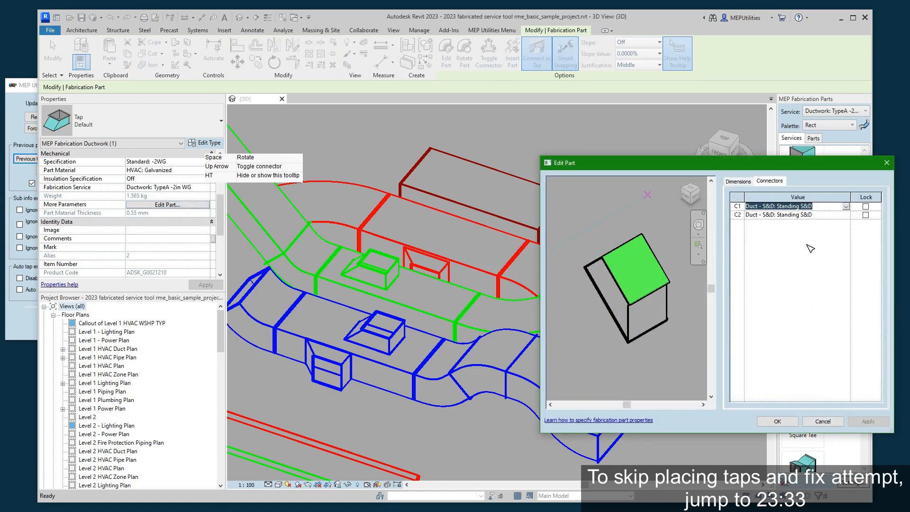
click(843, 215)
click(805, 252)
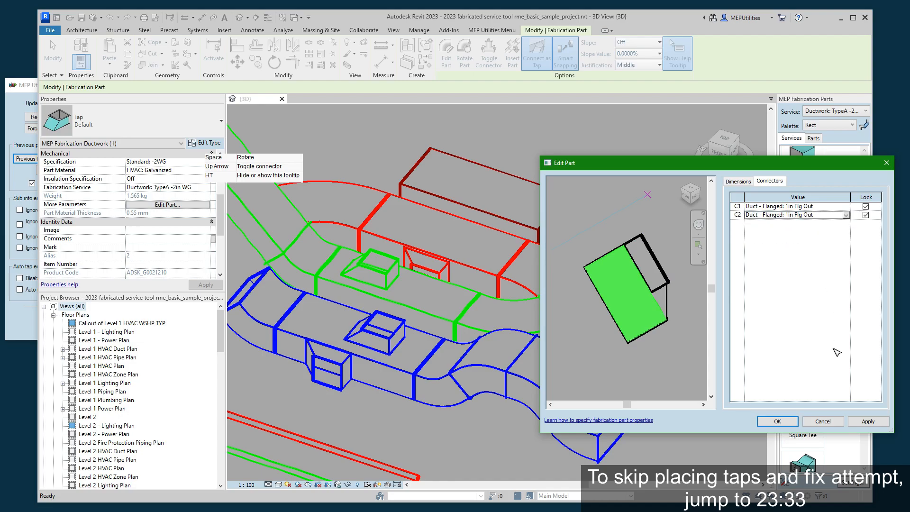
click(780, 422)
Step: Place the edited Tap in the open space near the separate dark red duct, save it as the stored part info, and end the placement
middle_drag(502, 304, 428, 273)
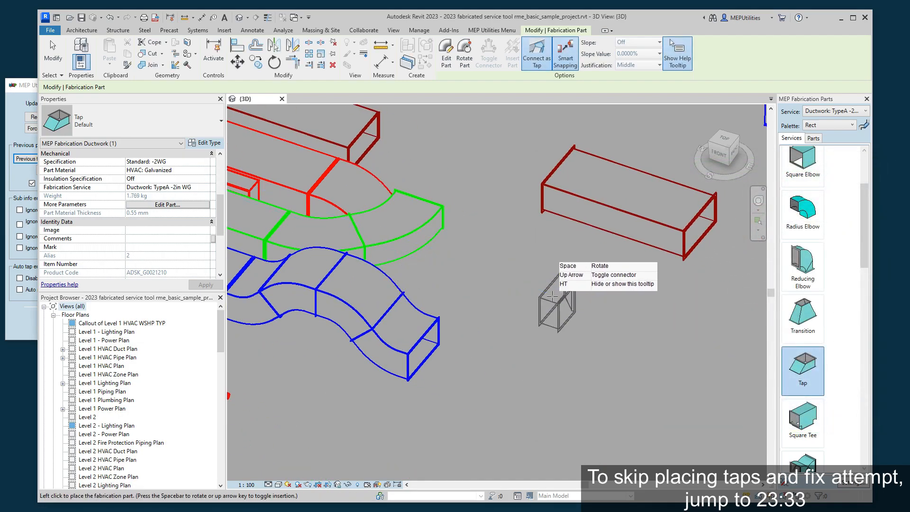
click(503, 280)
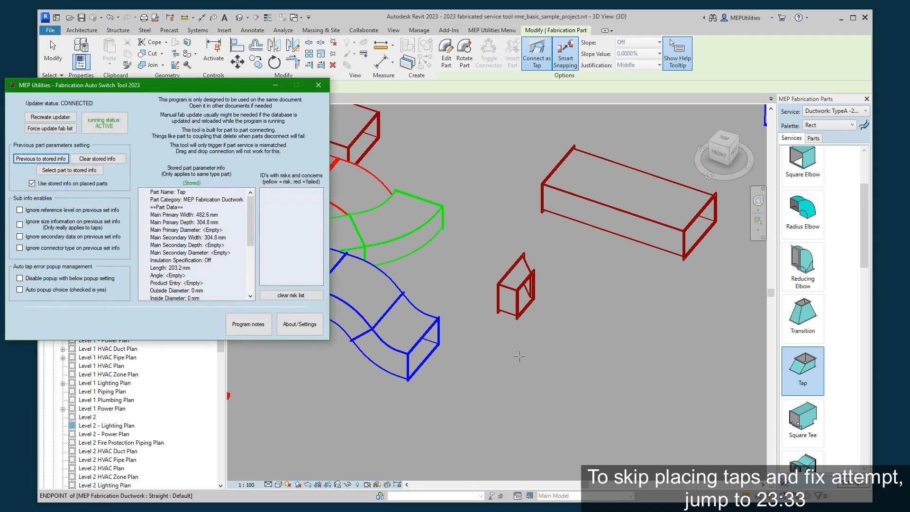
right_click(503, 346)
click(528, 354)
right_click(528, 354)
click(552, 362)
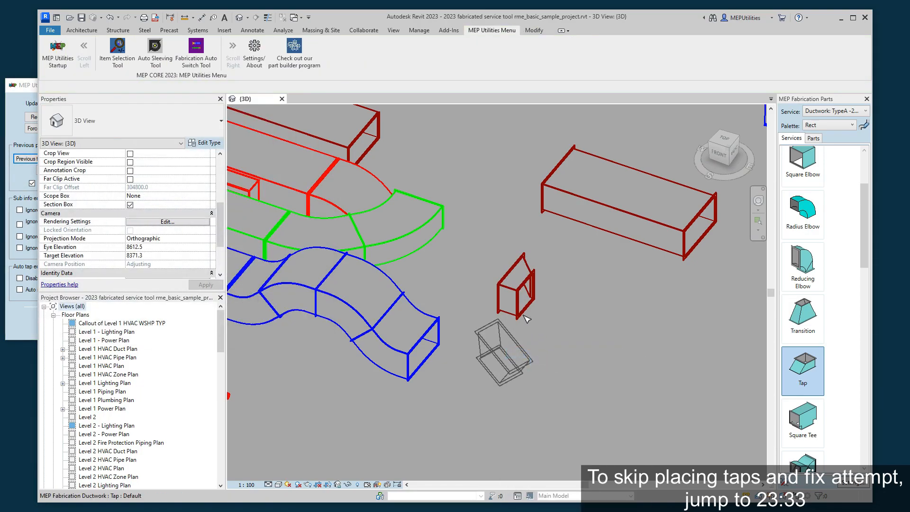
Step: Place new Taps on top of the red straight duct and beside the existing side Tap on the blue straight duct
click(811, 373)
middle_drag(600, 256, 700, 354)
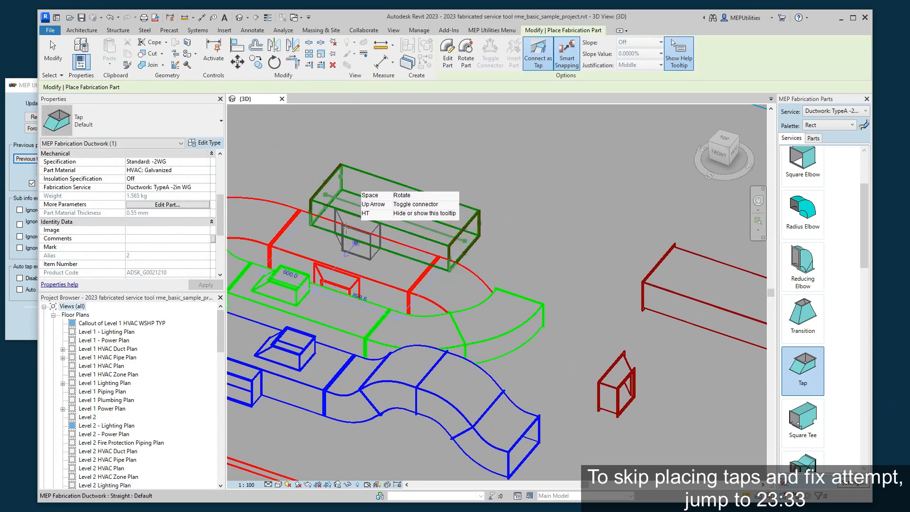
click(381, 266)
scroll(670, 353, up, 3)
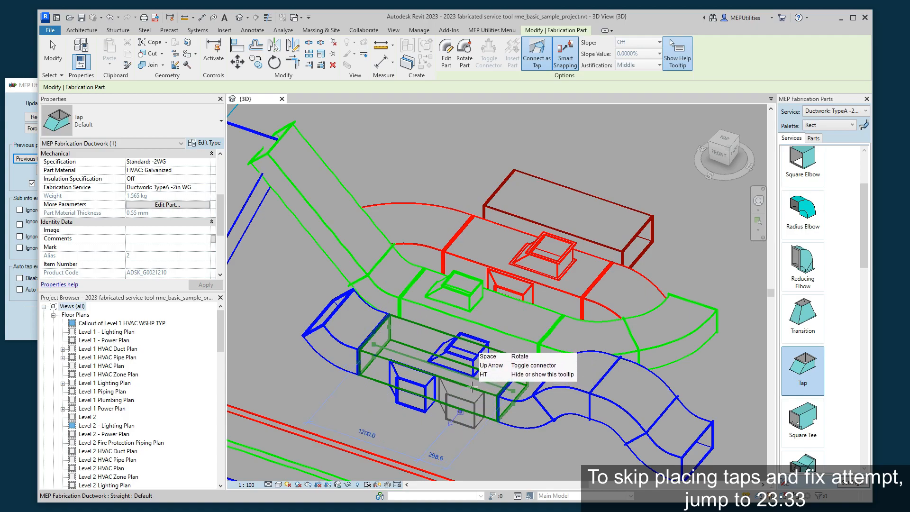
middle_drag(597, 374, 508, 329)
scroll(508, 328, down, 2)
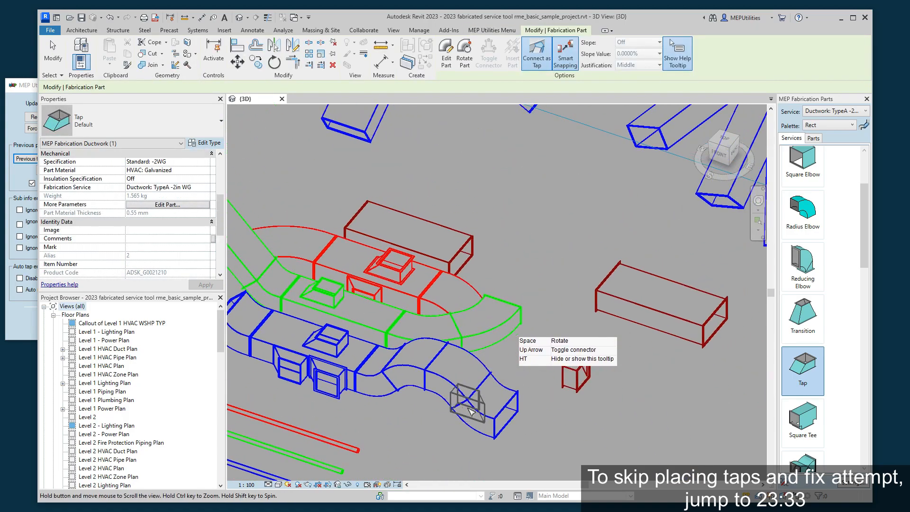
Step: End the Tap placement and inspect the placed Taps on the red, green and blue straight ducts
right_click(547, 299)
click(554, 306)
right_click(553, 306)
click(579, 313)
middle_drag(617, 368, 392, 287)
scroll(603, 335, down, 2)
middle_drag(664, 364, 524, 346)
scroll(524, 346, down, 2)
middle_drag(471, 328, 543, 359)
scroll(432, 331, up, 2)
middle_drag(426, 331, 623, 430)
scroll(520, 363, up, 2)
middle_drag(523, 353, 558, 389)
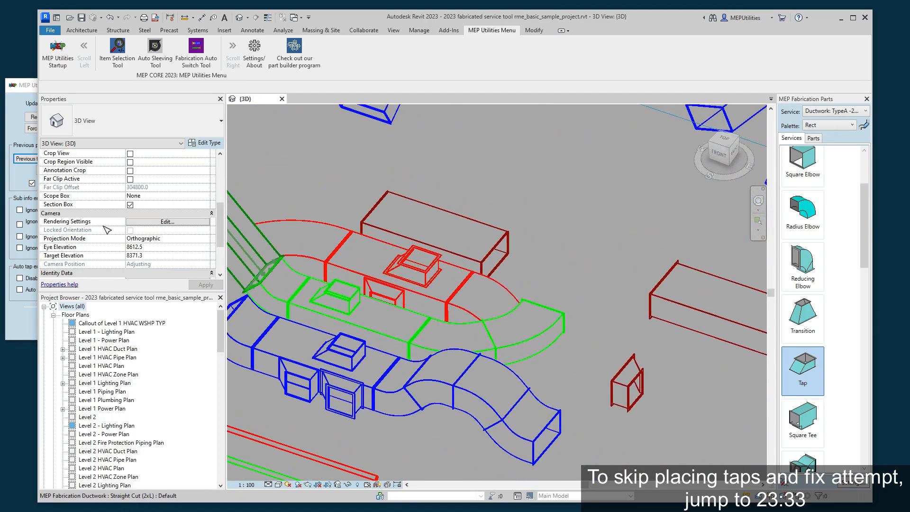
Step: Bring up the Fabrication Auto Switch Tool and review the stored part parameter info for the Tap
click(25, 322)
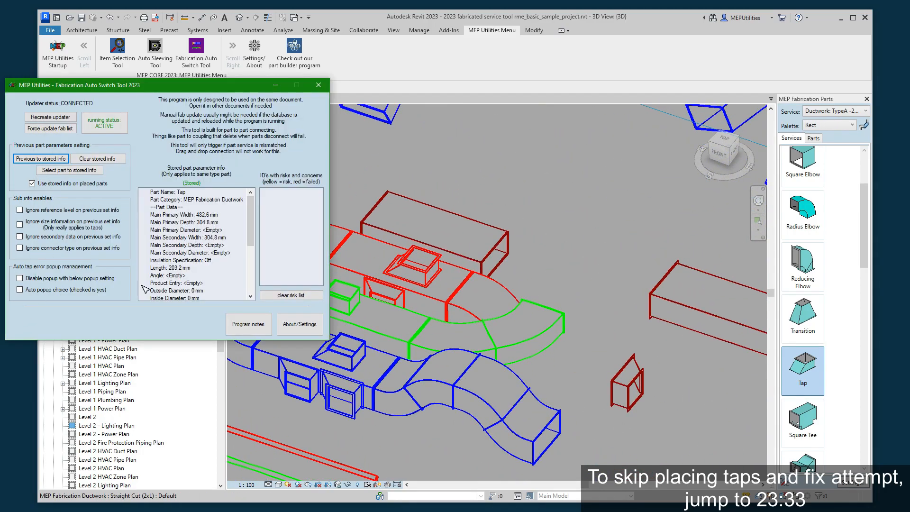
scroll(204, 240, down, 3)
scroll(204, 239, up, 1)
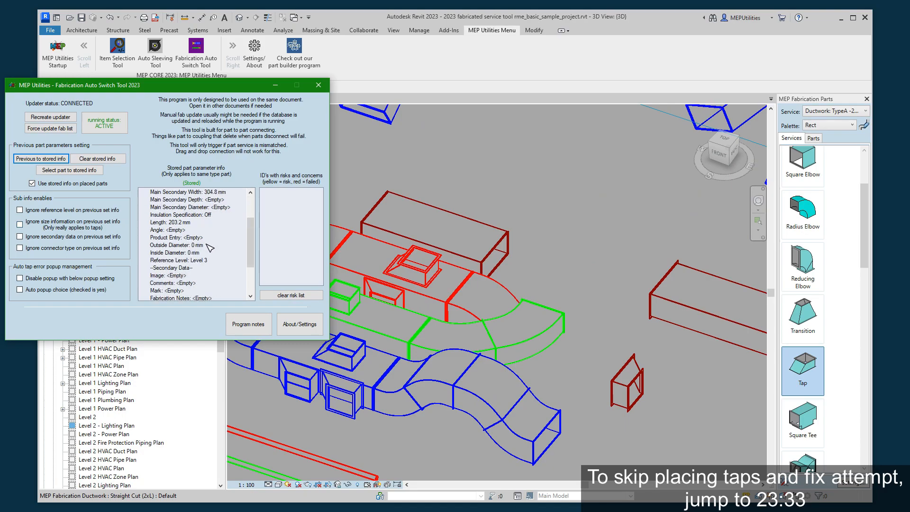
scroll(208, 246, up, 2)
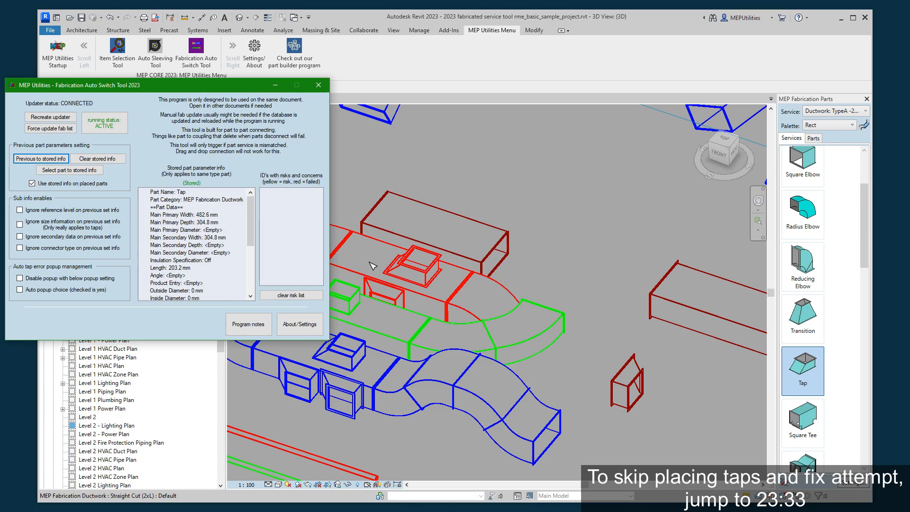
middle_drag(496, 320, 588, 378)
click(799, 369)
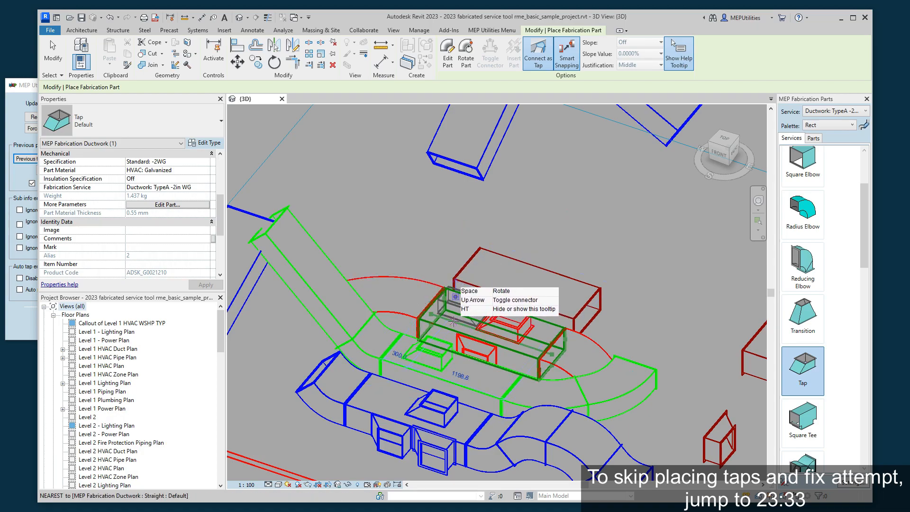
middle_drag(609, 253, 542, 256)
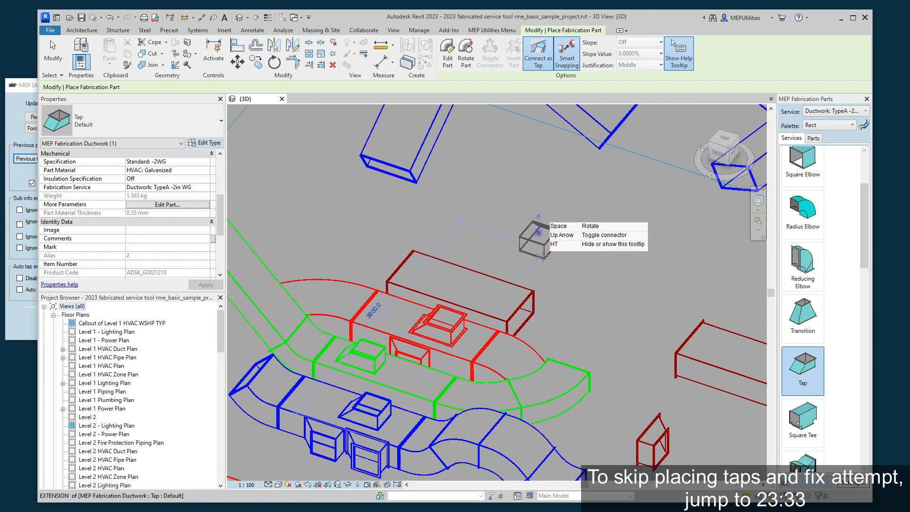
right_click(542, 256)
click(559, 262)
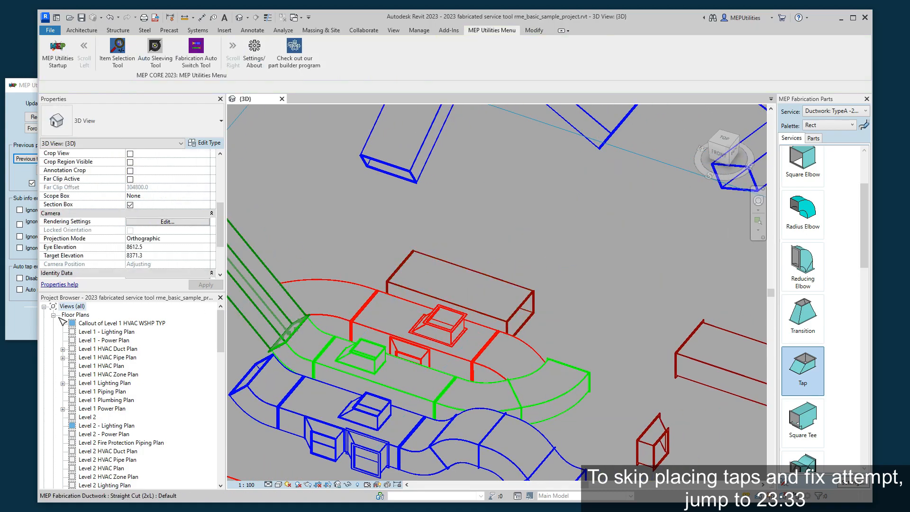
Step: In the Fabrication Auto Switch Tool, switch the Disable popup and Auto popup choice options on and back off
click(20, 311)
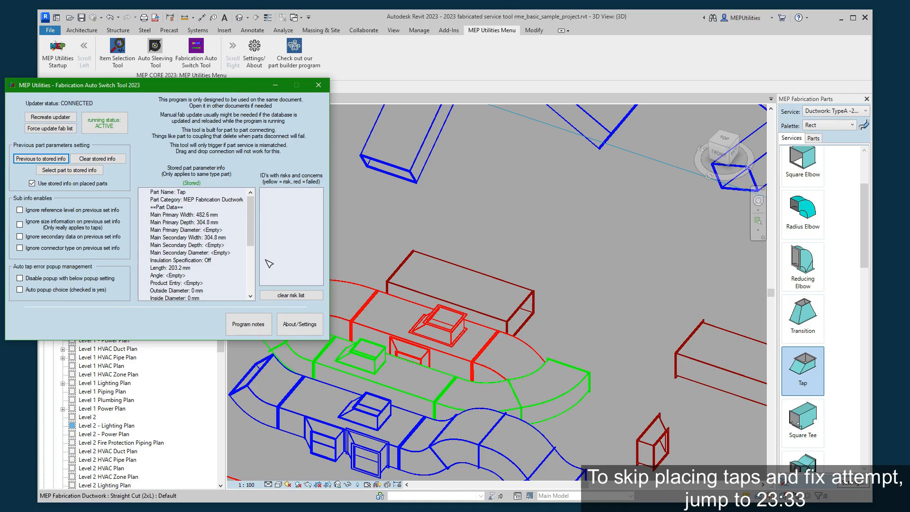
click(45, 280)
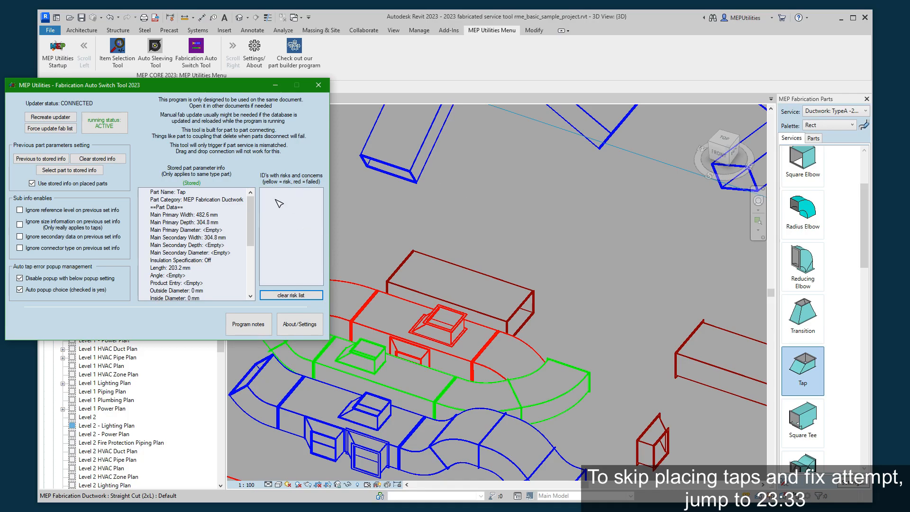
click(81, 280)
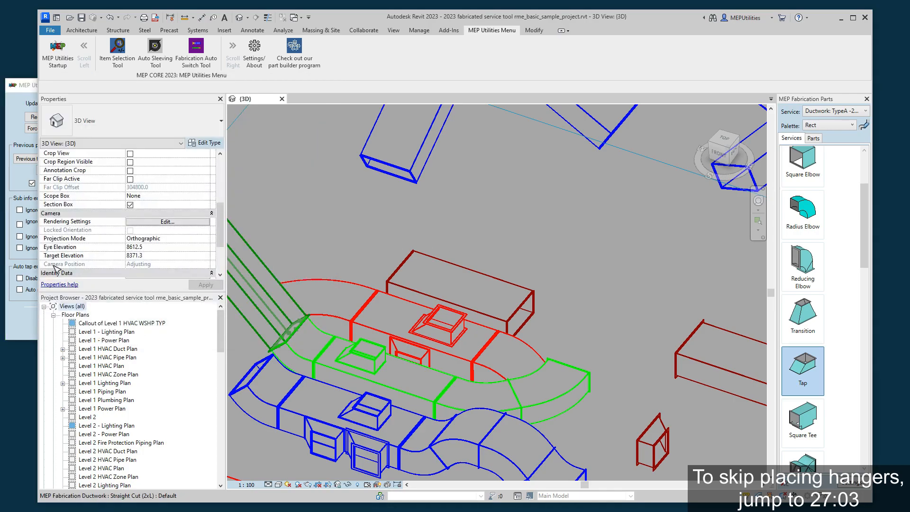
click(33, 319)
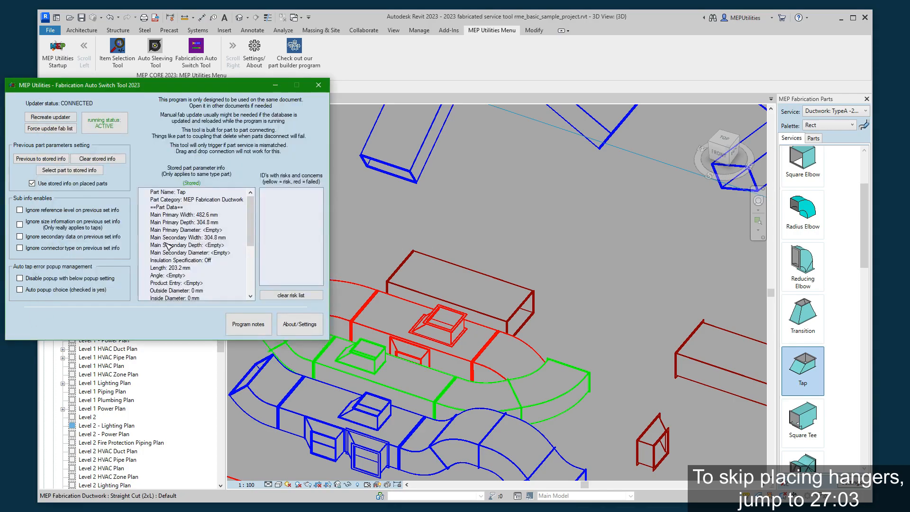
Step: Delete the Taps on the blue straight duct and the Tap on top of the green straight duct
click(539, 207)
middle_drag(586, 255, 565, 190)
scroll(565, 190, down, 1)
middle_drag(532, 215, 590, 224)
click(454, 345)
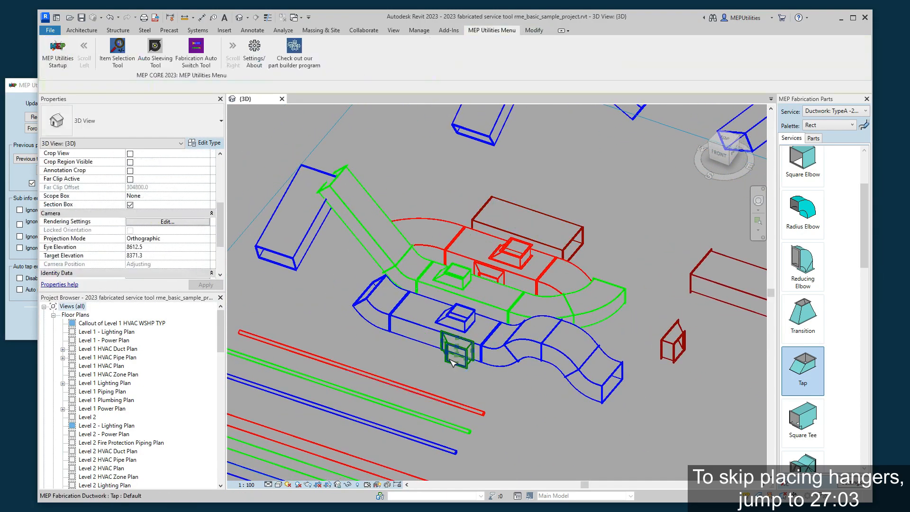
click(458, 279)
key(Delete)
Step: Delete the top and side Taps on the red straight duct
click(485, 284)
key(Escape)
click(522, 260)
key(Delete)
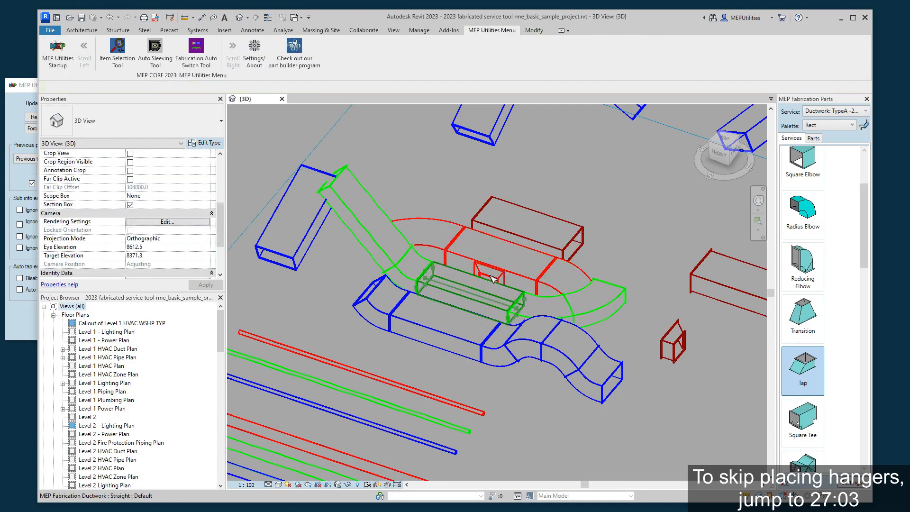
click(490, 278)
key(Delete)
Step: Switch the fabrication parts palette to Hangers and look over the hanger types and the three straight ducts
scroll(611, 259, up, 1)
middle_drag(611, 258, 572, 281)
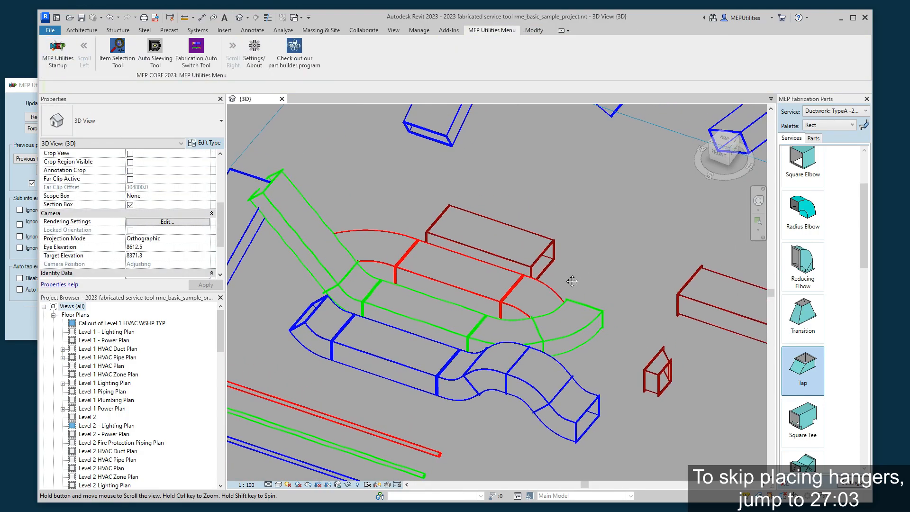
click(832, 126)
click(816, 174)
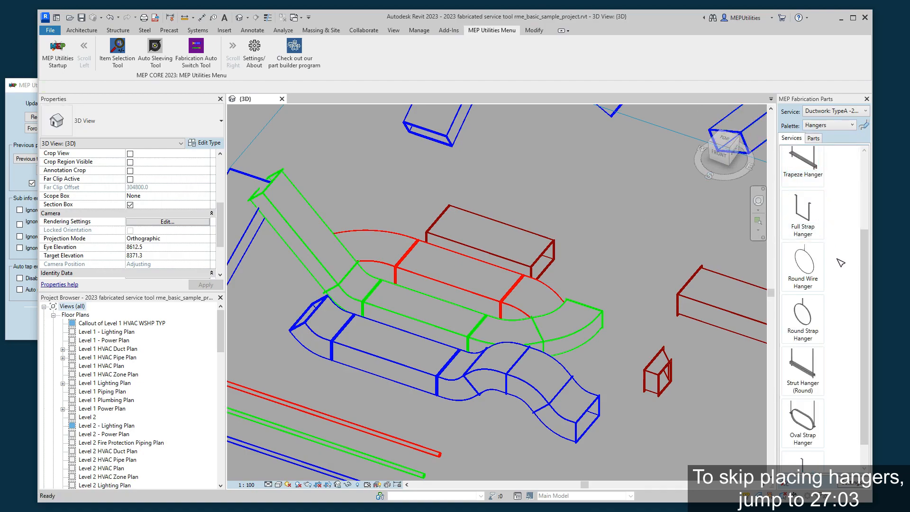
scroll(836, 246, up, 1)
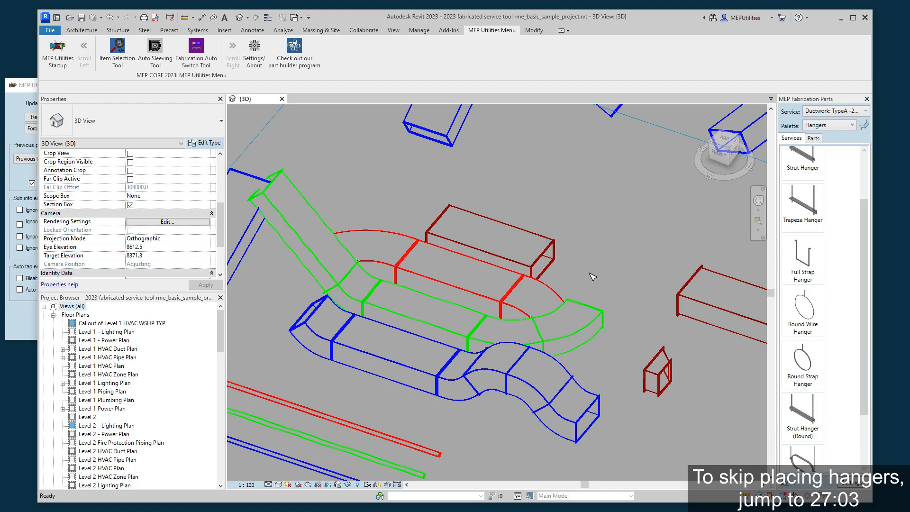
middle_drag(608, 258, 642, 242)
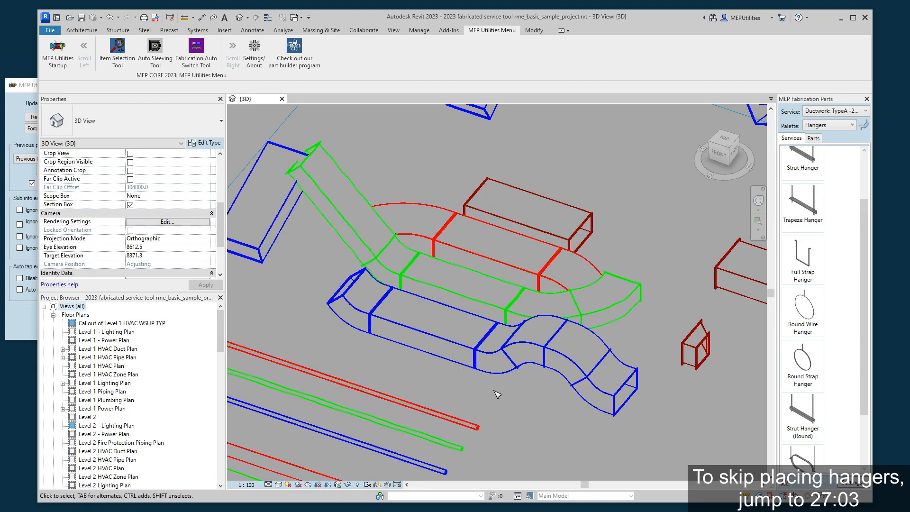
middle_drag(502, 356, 492, 240)
mouse_move(519, 373)
middle_down()
mouse_move(539, 316)
mouse_move(529, 417)
mouse_move(518, 424)
middle_up()
middle_drag(625, 271, 474, 423)
scroll(487, 327, up, 3)
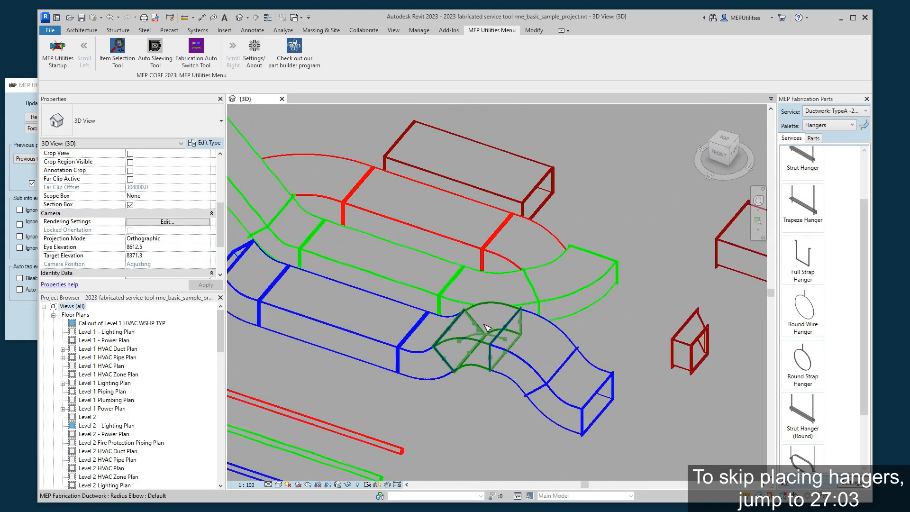
middle_drag(486, 327, 568, 343)
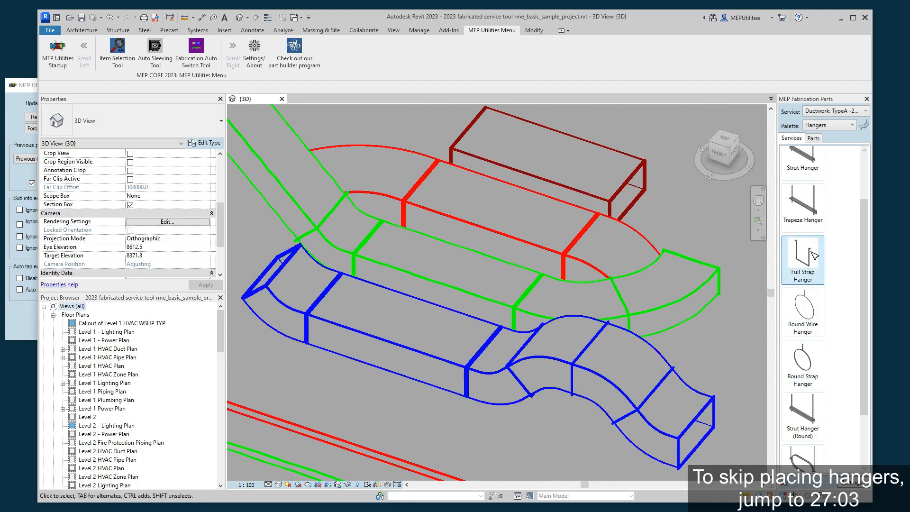
scroll(813, 227, up, 1)
click(815, 231)
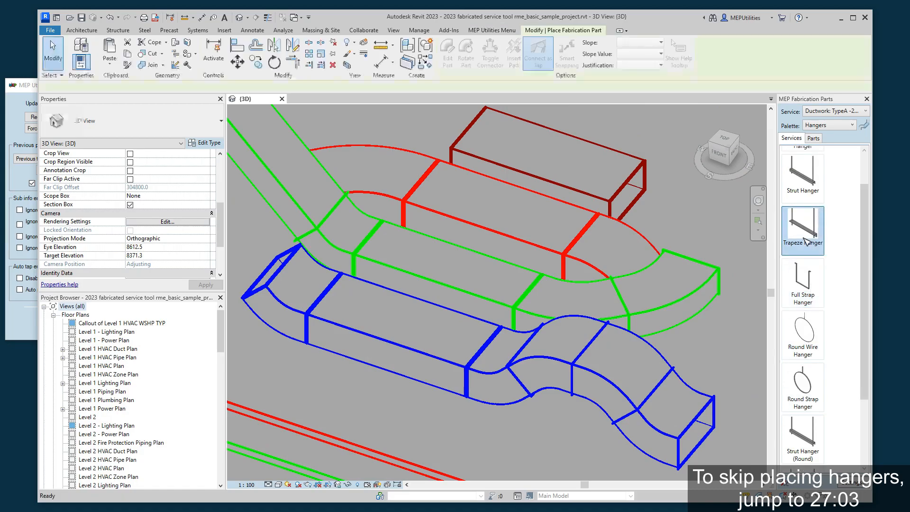
middle_drag(552, 252, 633, 306)
middle_drag(487, 328, 417, 343)
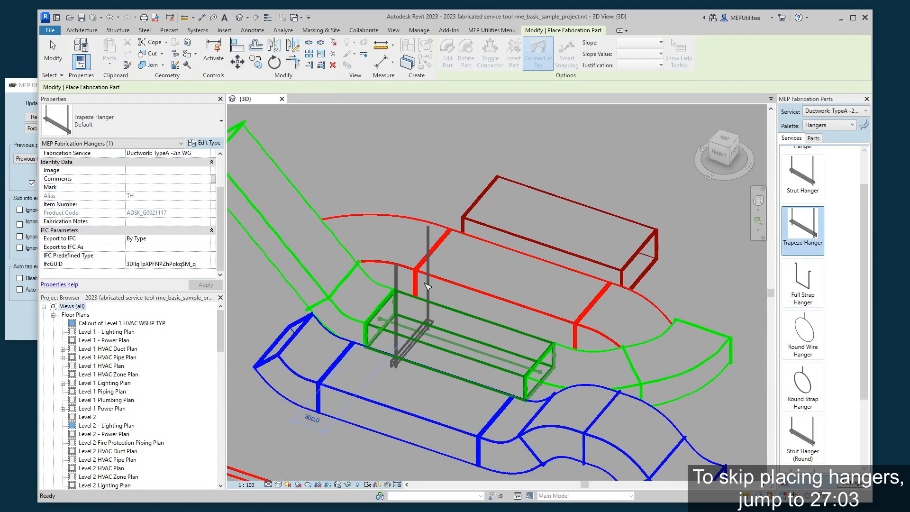
key(Escape)
key(Escape)
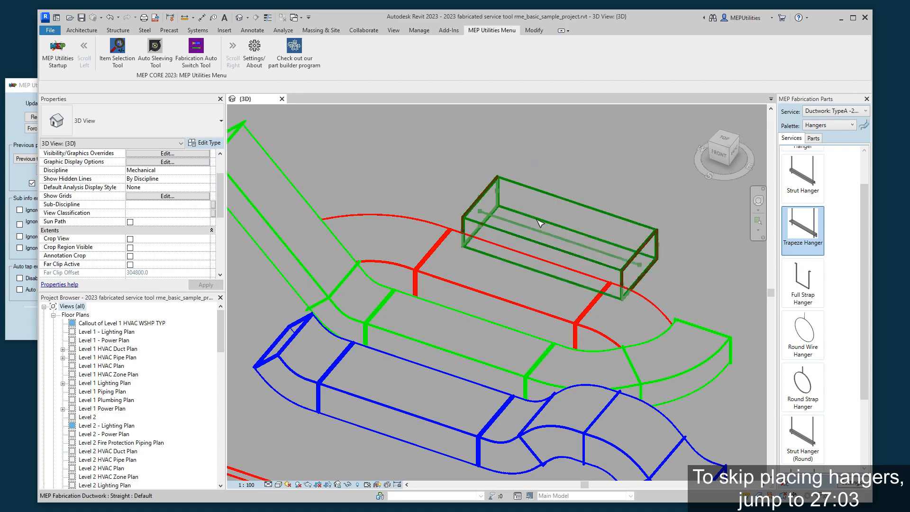
click(535, 224)
right_click(524, 225)
click(545, 270)
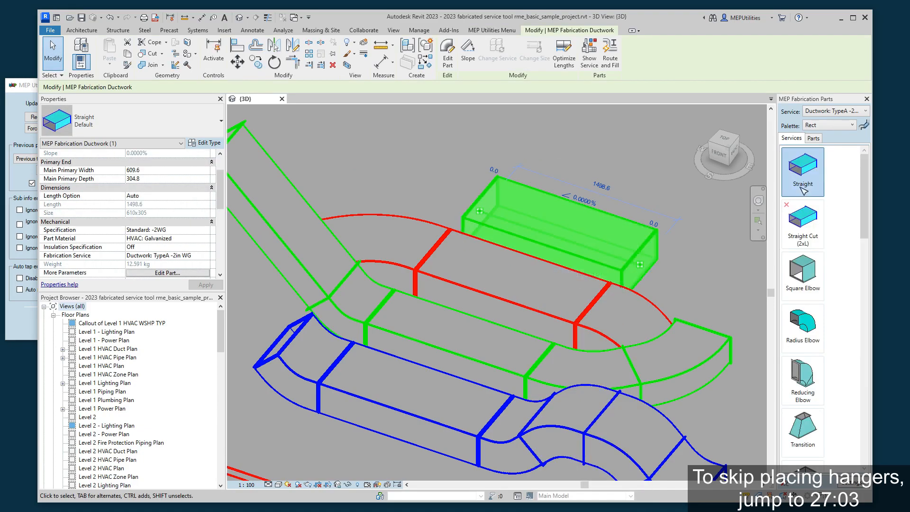
click(818, 126)
click(817, 173)
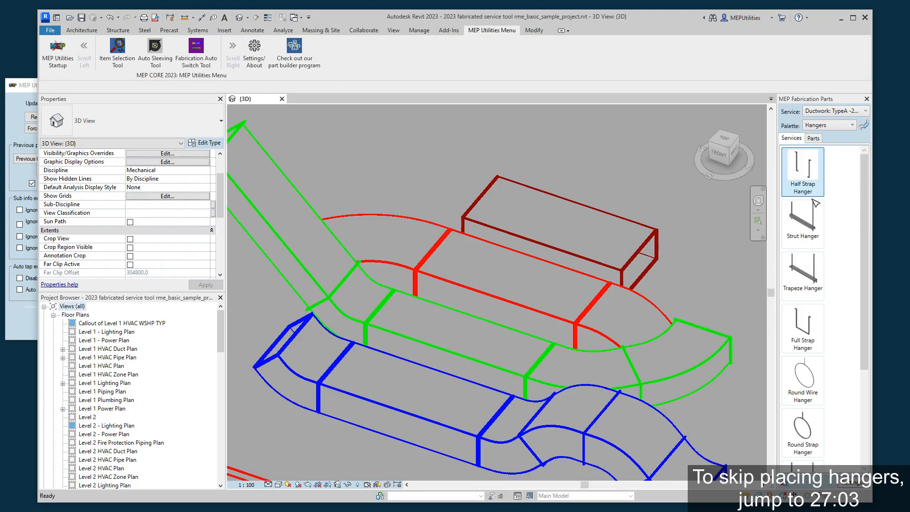
Step: Place Strut Hangers on the red, green and blue straight ducts, adding a second one on the blue duct
click(802, 221)
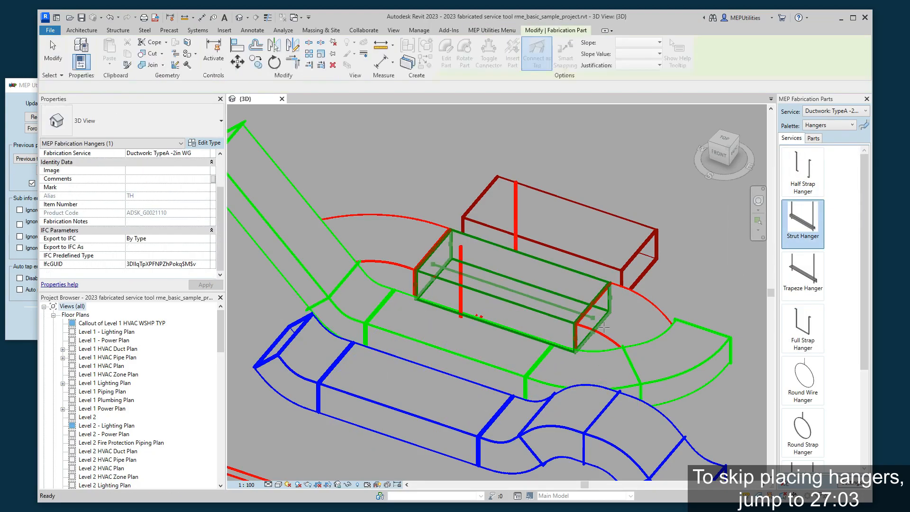
middle_drag(598, 327, 538, 283)
middle_drag(506, 399, 612, 367)
click(468, 349)
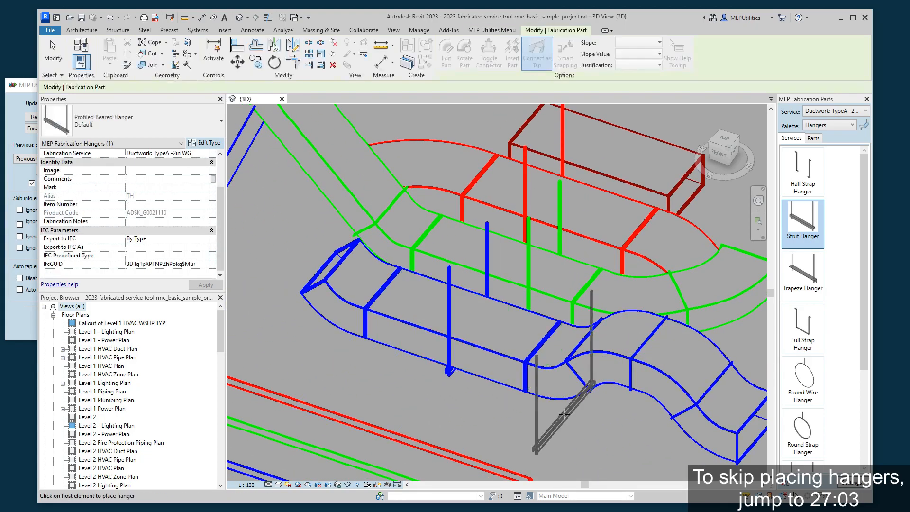
scroll(564, 413, down, 3)
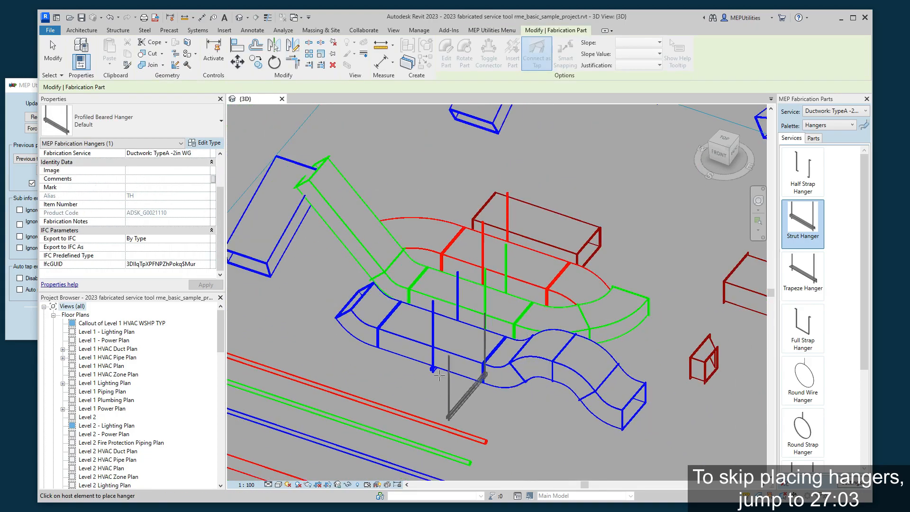
click(423, 363)
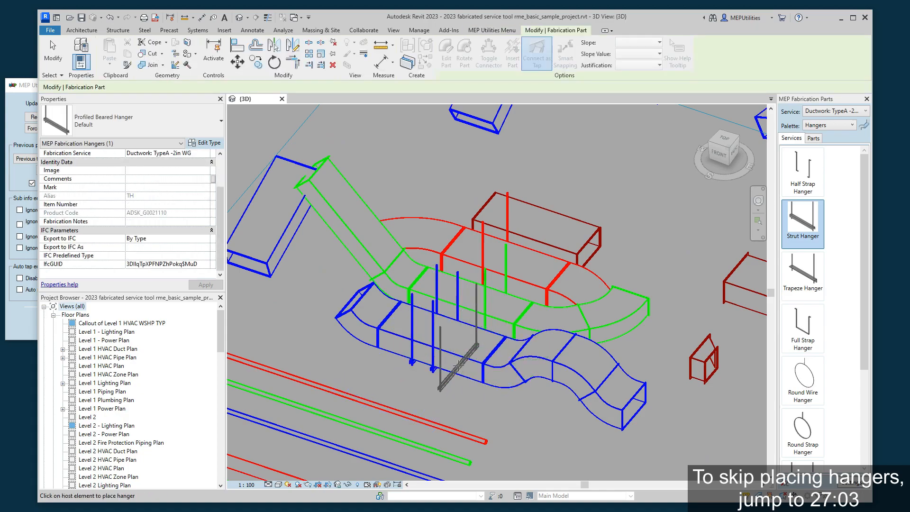
middle_drag(550, 324, 652, 385)
middle_drag(592, 372, 519, 290)
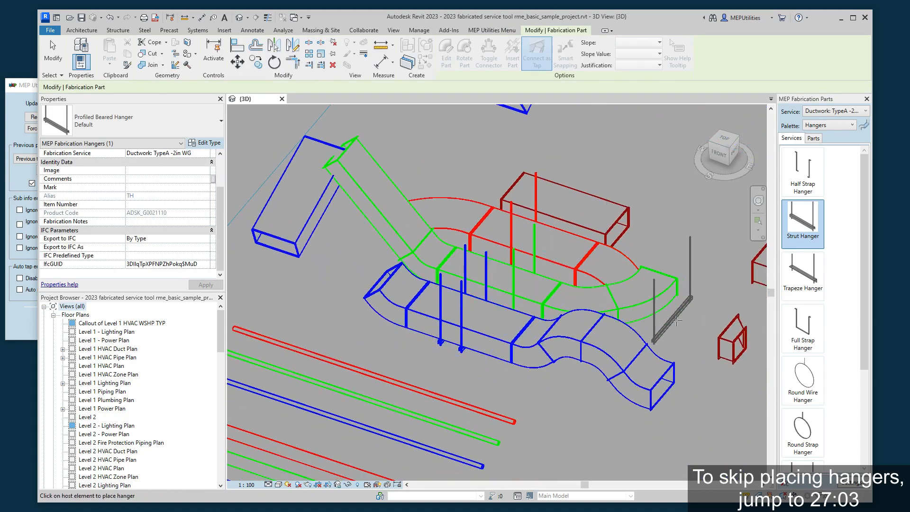
Step: Place a Full Strap Hanger on the green straight duct and Half Z-Strap Hangers on the blue and red straight ducts
click(811, 331)
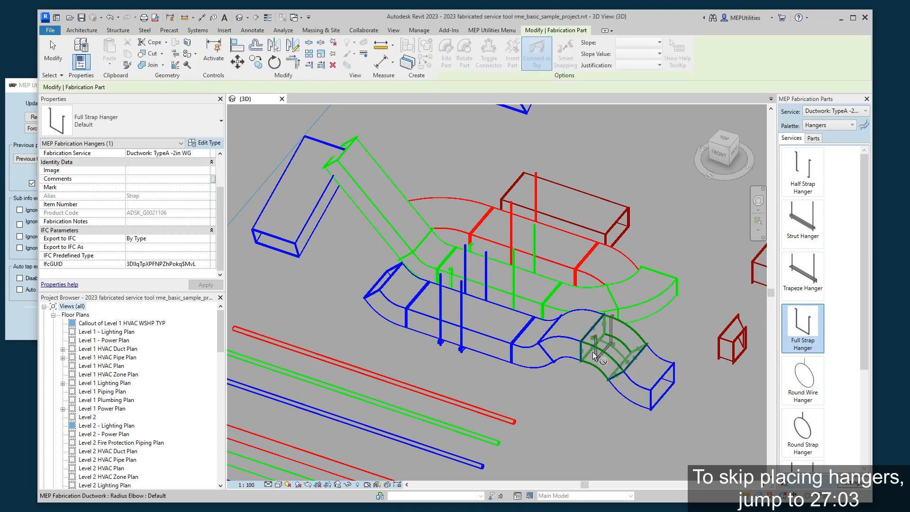
scroll(815, 408, down, 3)
click(806, 446)
scroll(430, 345, up, 3)
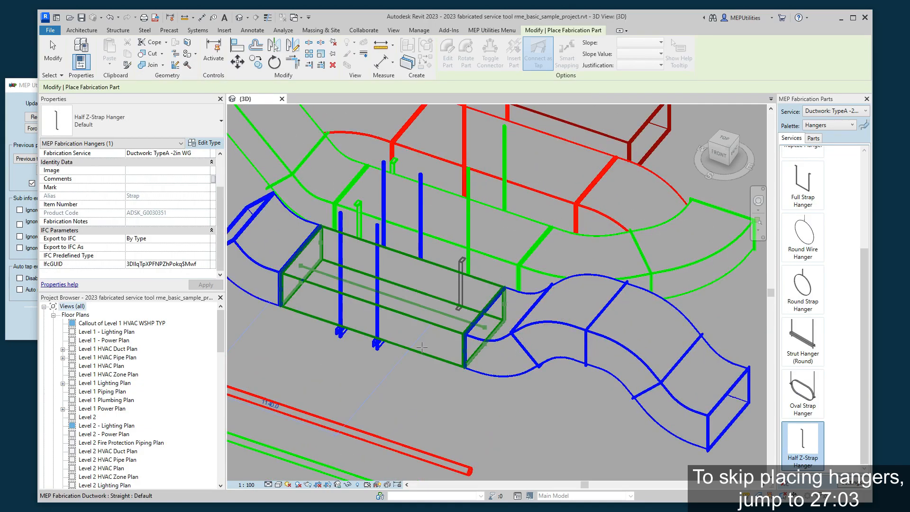
click(443, 315)
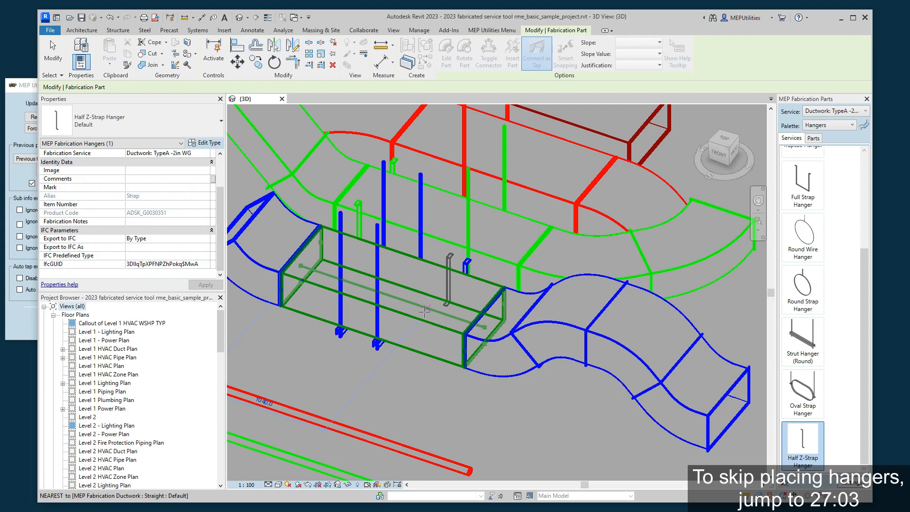
click(424, 310)
middle_drag(607, 279, 545, 377)
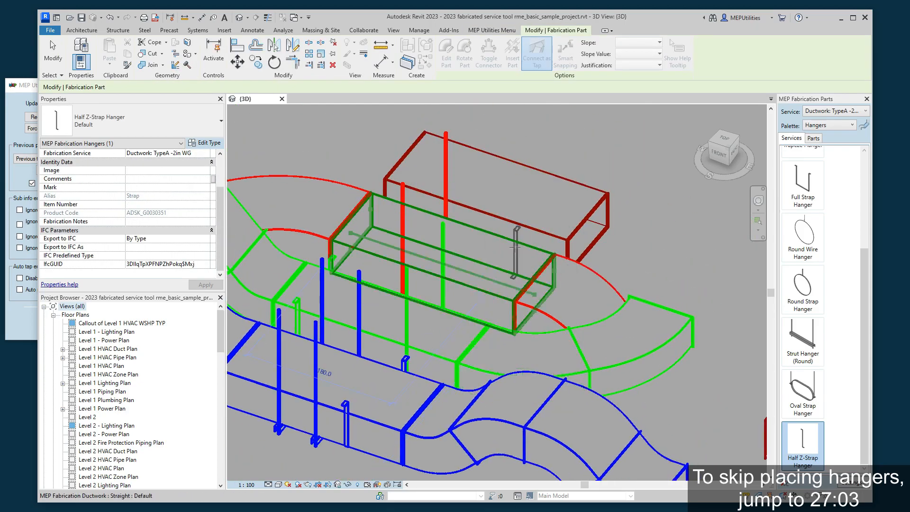
click(488, 277)
middle_drag(645, 353, 618, 306)
scroll(462, 333, down, 2)
middle_drag(559, 298, 590, 253)
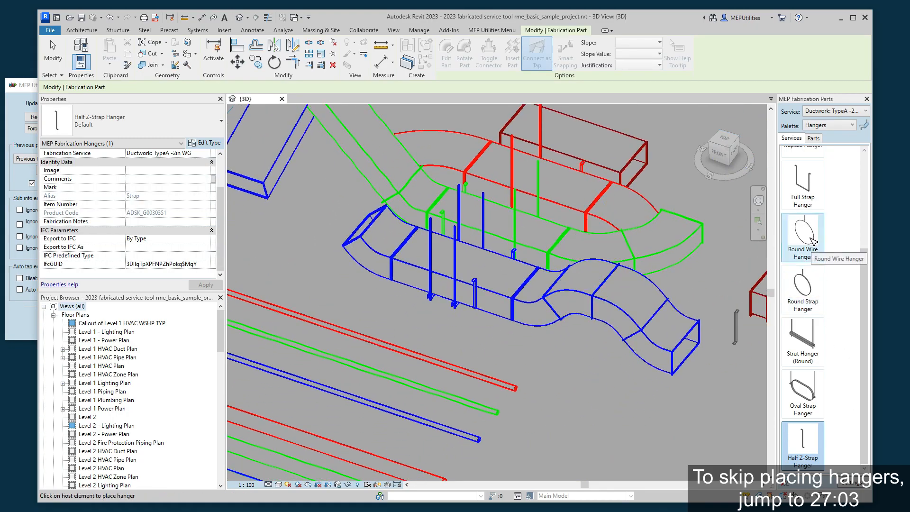
click(803, 287)
scroll(585, 285, up, 3)
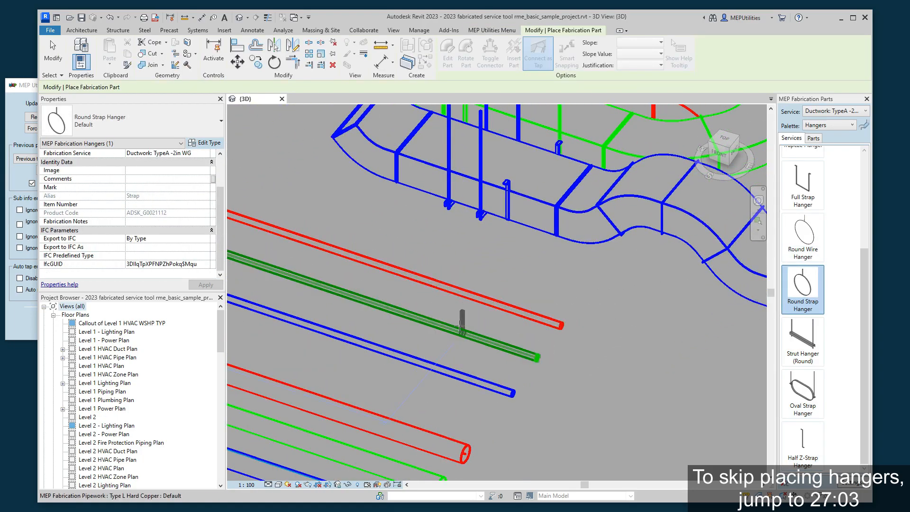
shift+middle_drag(473, 280, 484, 310)
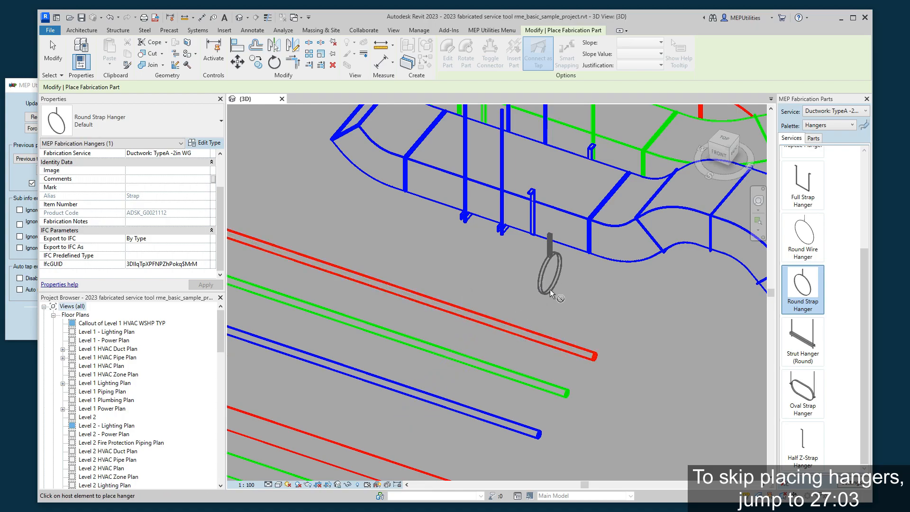
right_click(550, 291)
click(564, 298)
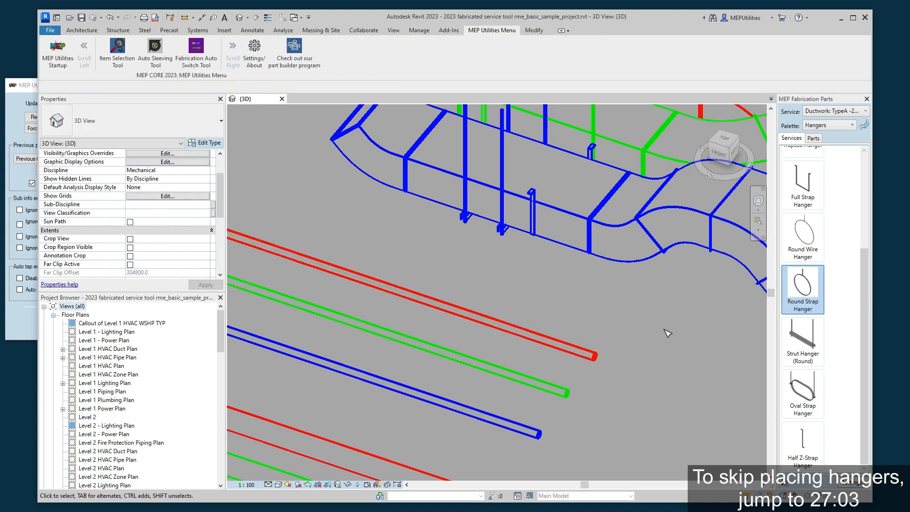
Step: Select the small red Type L Hard Copper pipe and show its service in the fabrication parts palette
middle_drag(554, 342, 615, 320)
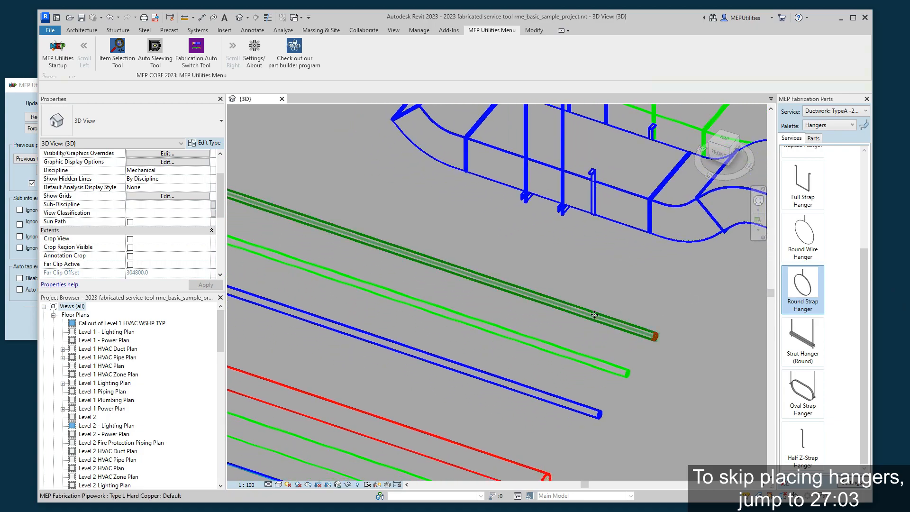
right_click(594, 315)
click(649, 361)
middle_drag(683, 377, 661, 346)
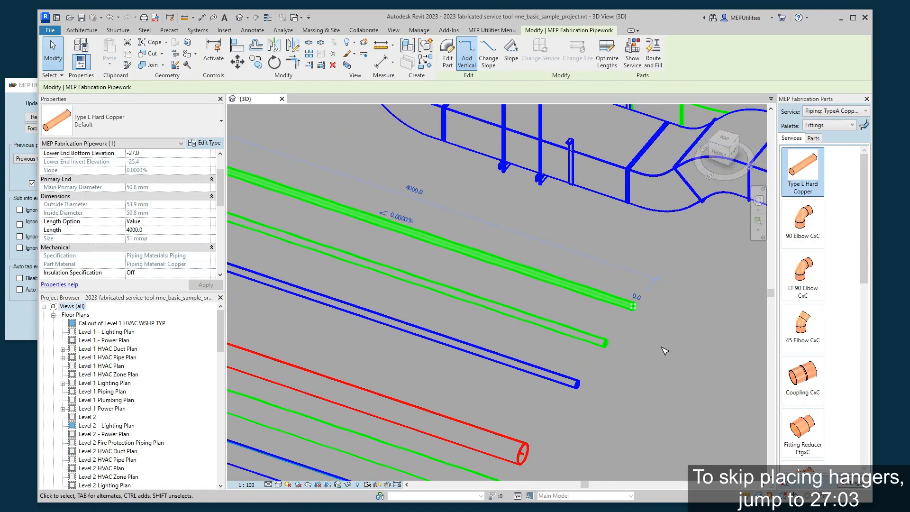
Step: Place an LT 90 Elbow CxC on the small green pipe's open end and a 45 Elbow CxC on the small blue pipe's end
click(789, 280)
click(609, 342)
click(814, 273)
click(802, 326)
click(577, 384)
key(Escape)
middle_drag(671, 439, 624, 405)
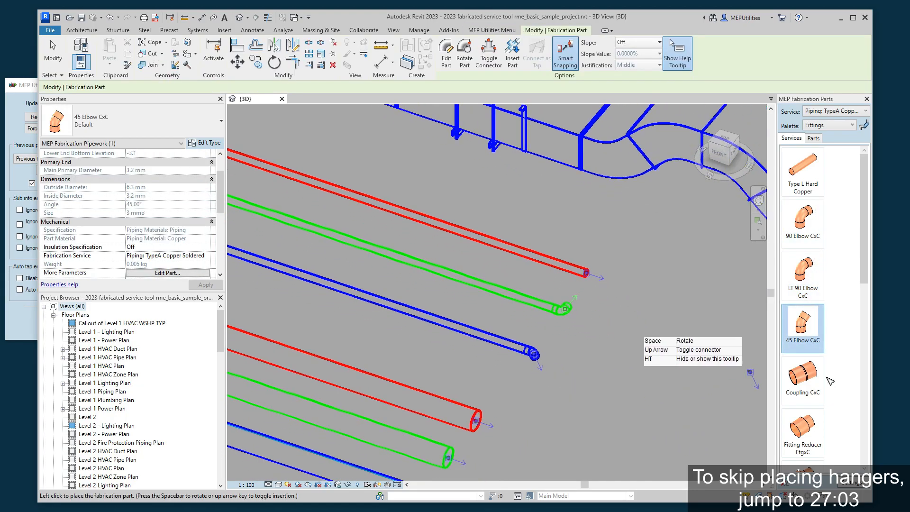
Step: Place a Type L Hard Copper pipe on the open end of the blue 45 elbow
click(806, 192)
click(533, 354)
middle_drag(613, 389, 587, 296)
scroll(608, 351, down, 2)
middle_drag(603, 258, 605, 363)
middle_drag(576, 432, 560, 401)
scroll(518, 303, up, 2)
middle_drag(518, 302, 577, 364)
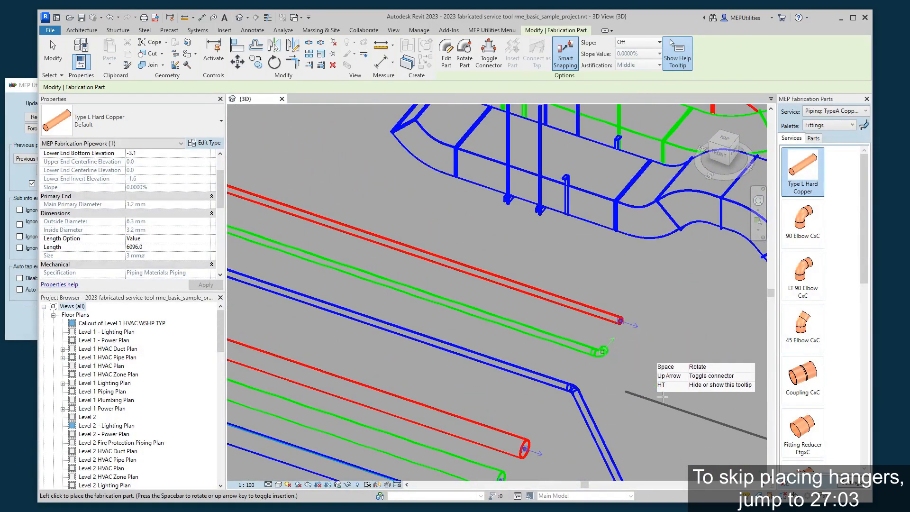
Step: Look through the copper piping fittings down to the tees and end the pipe placement
scroll(801, 280, down, 5)
scroll(815, 360, down, 2)
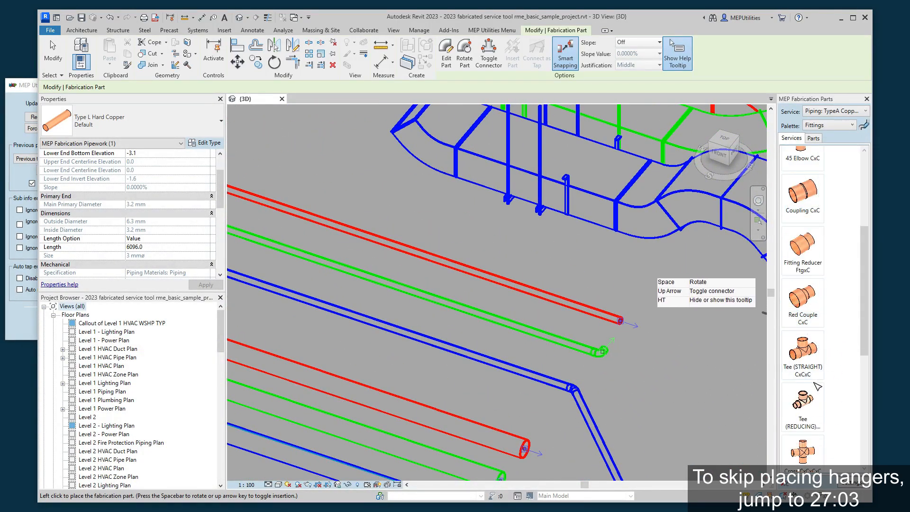
scroll(521, 327, down, 3)
scroll(517, 324, up, 3)
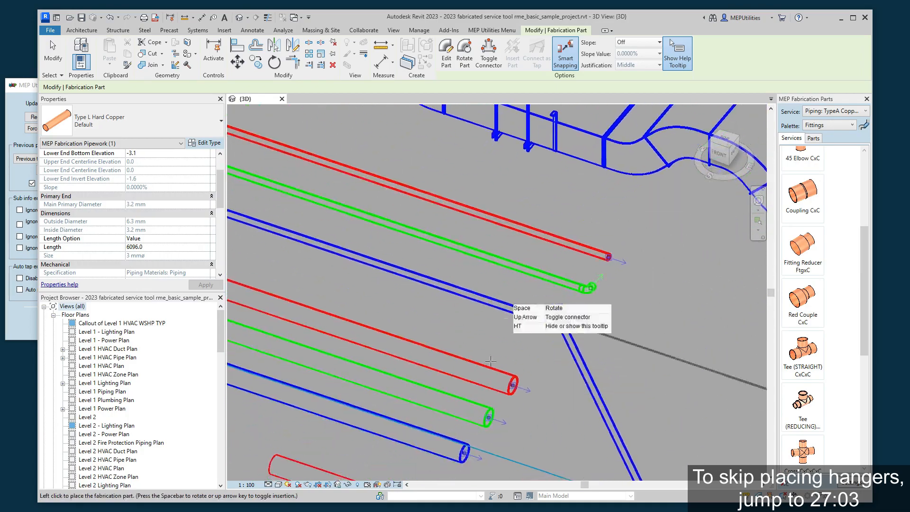
right_click(617, 339)
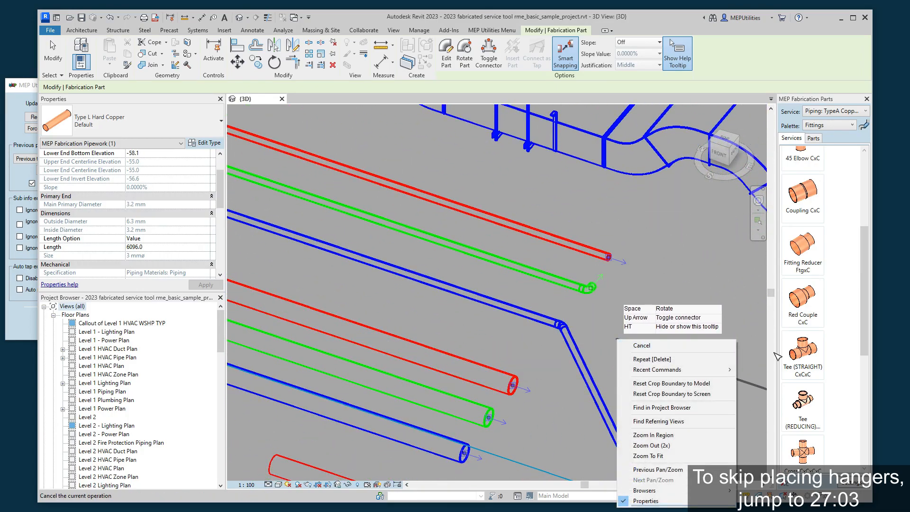
key(Escape)
key(Escape)
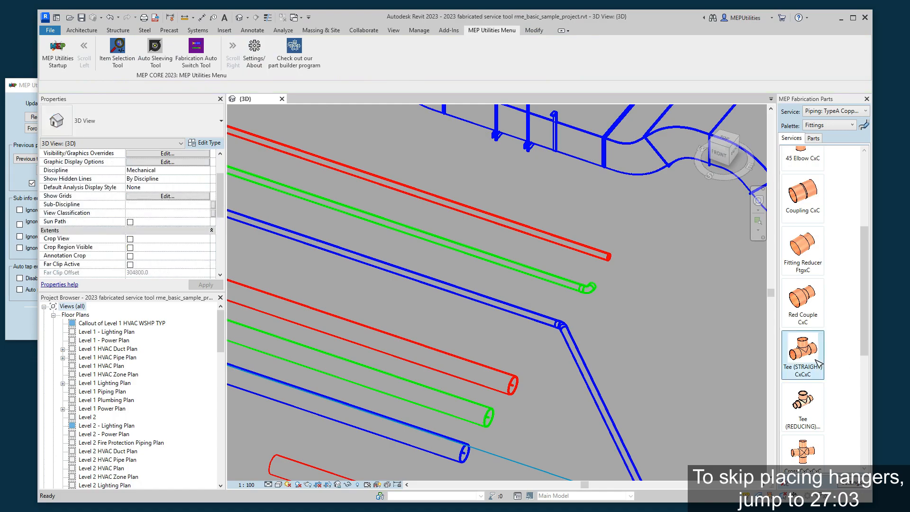
Step: Load the previous part's parameters into the Fabrication Auto Switch Tool's stored info and review the listed part data
click(33, 317)
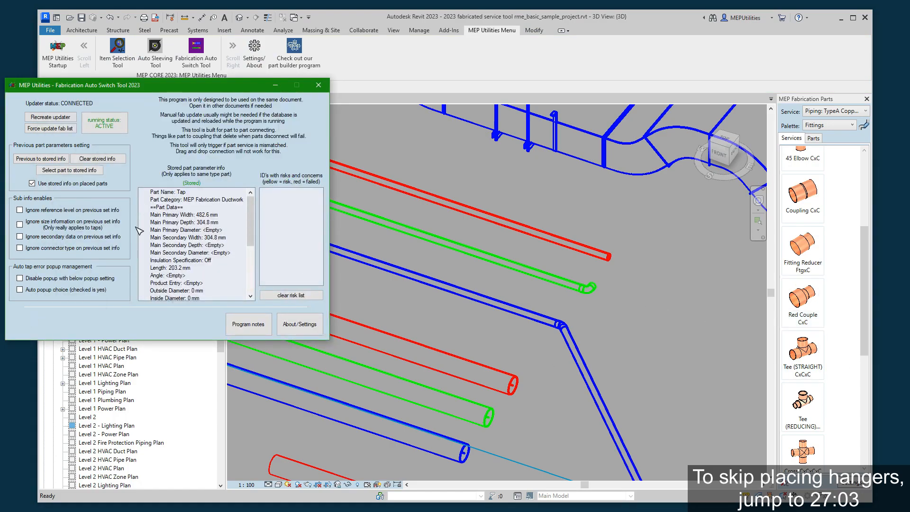
click(57, 159)
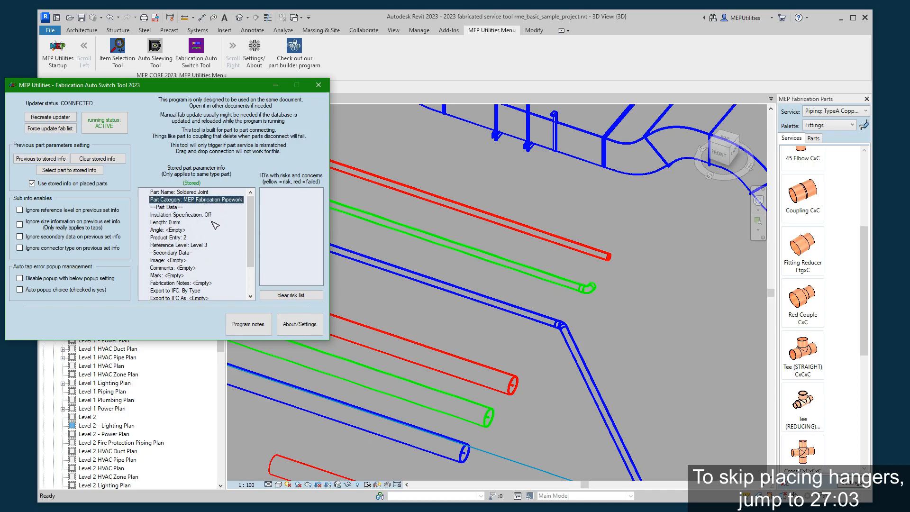
scroll(193, 228, down, 2)
scroll(189, 284, up, 2)
click(554, 269)
middle_drag(630, 285, 586, 323)
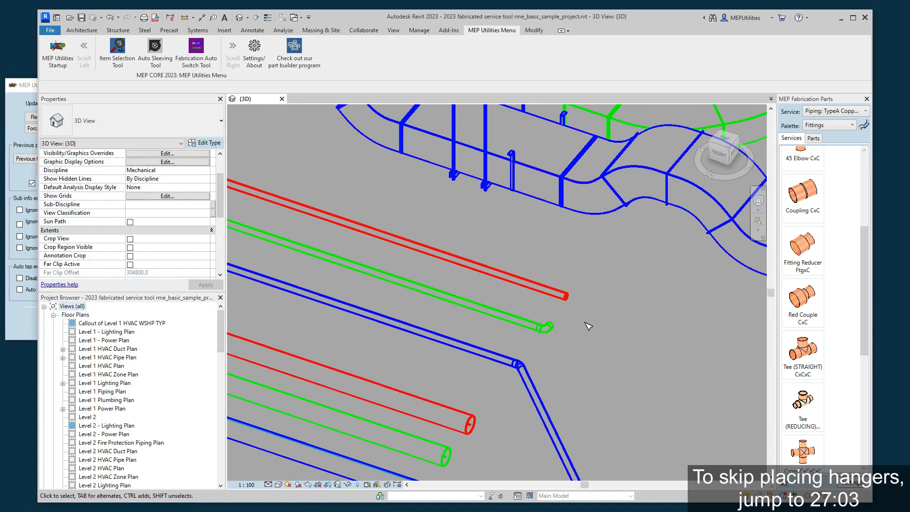
Step: Turn off the use of stored info on placed parts in the Fabrication Auto Switch Tool
click(32, 184)
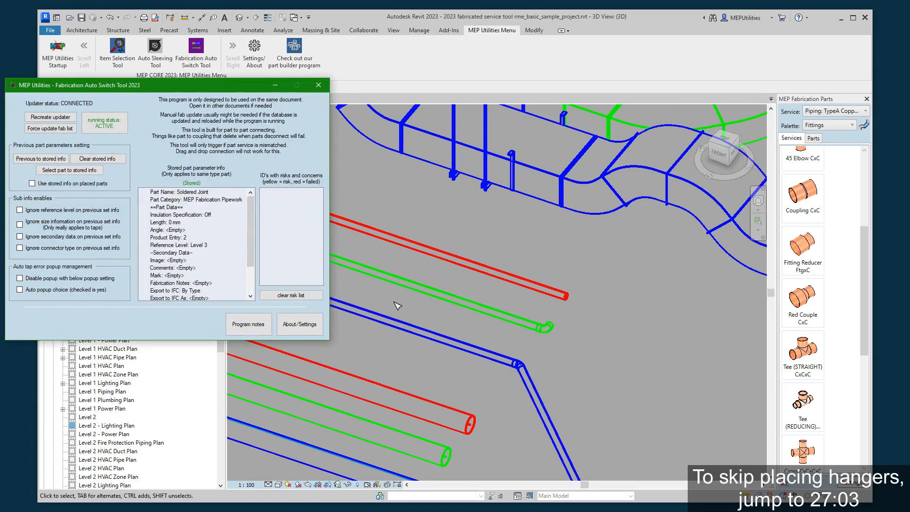
click(598, 324)
middle_drag(640, 329, 633, 278)
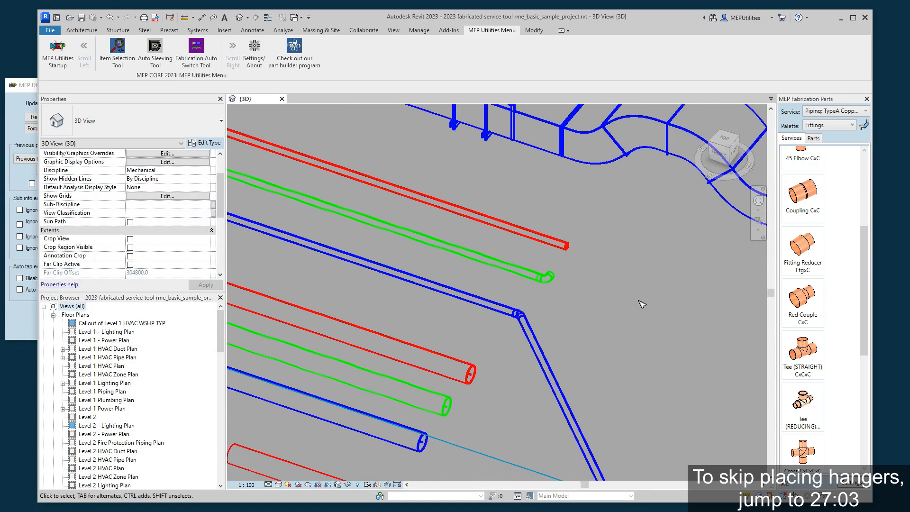
Step: Switch the parts palette to Hangers and place PVC Coat Std Clevis Hangers on the small red, green and blue copper pipes
click(825, 125)
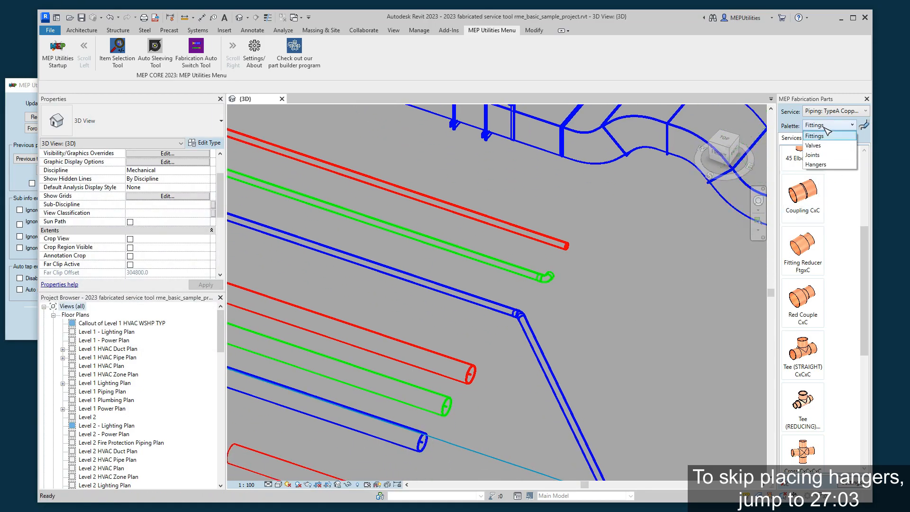
click(822, 164)
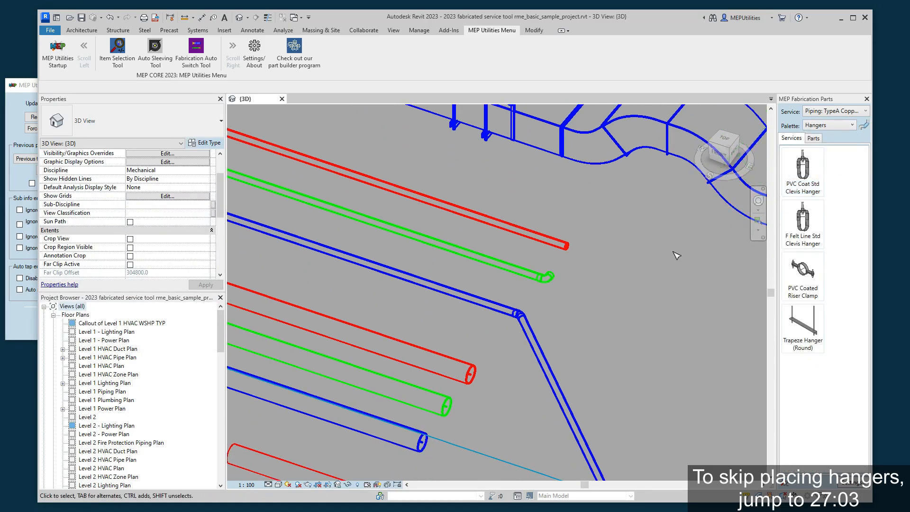
click(802, 171)
middle_drag(407, 194, 616, 310)
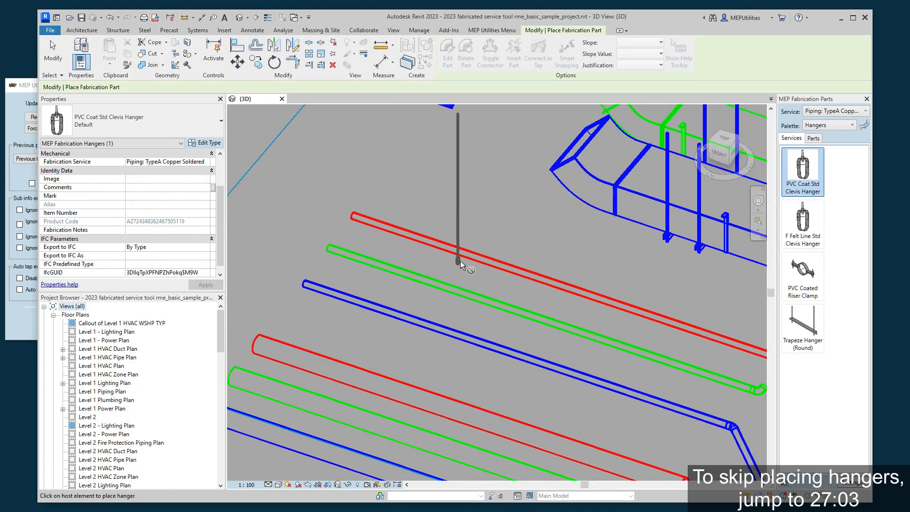
click(453, 335)
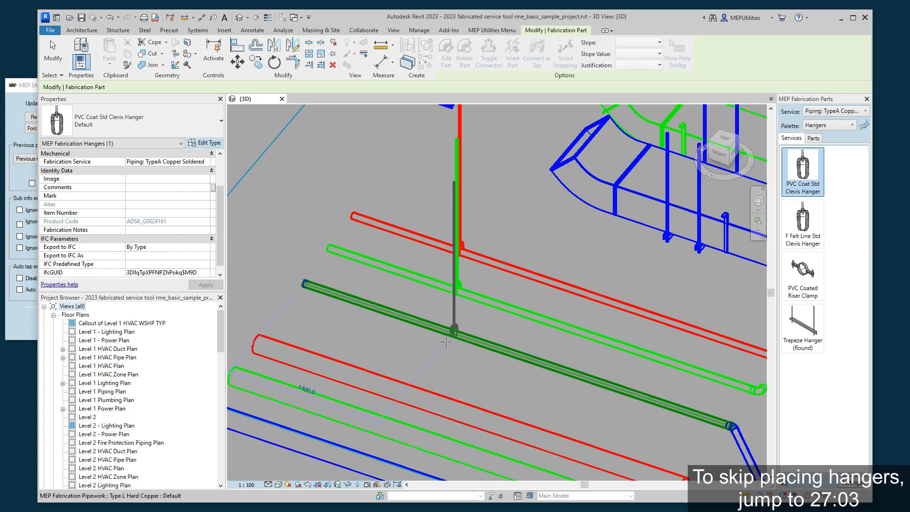
click(410, 323)
Step: Place PVC Coat Std Clevis Hangers on the larger red, green and blue pipes
middle_drag(483, 409, 416, 320)
click(390, 314)
click(387, 359)
click(387, 399)
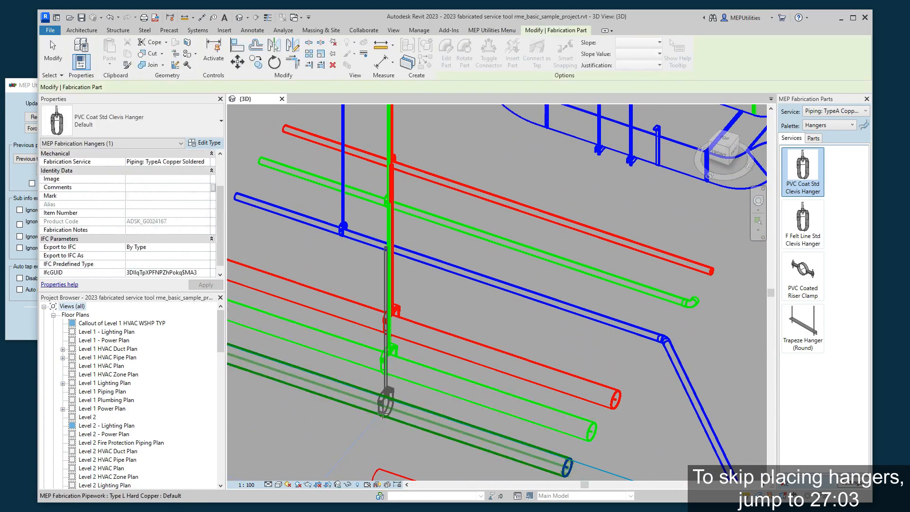
Step: Try to place a PVC Coat Std Clevis Hanger on the red A53 steel pipe
middle_drag(521, 351, 591, 309)
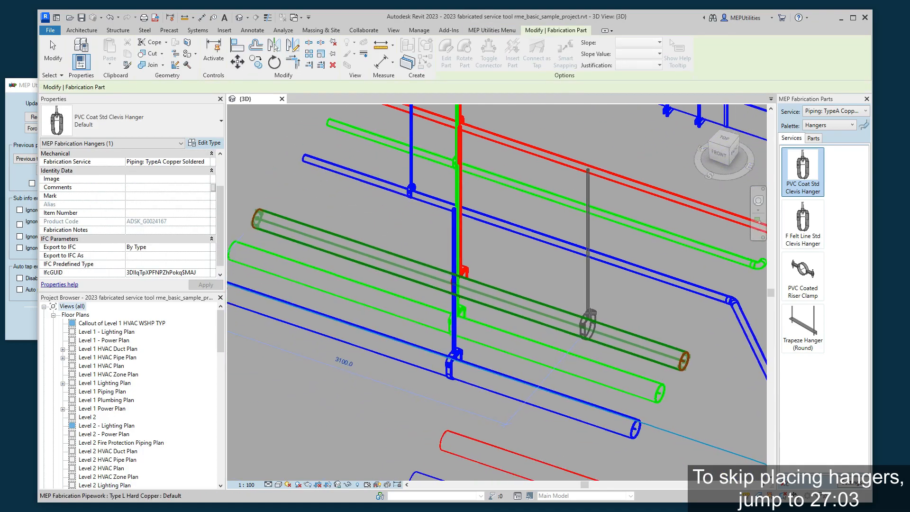
middle_drag(604, 277, 526, 310)
scroll(524, 305, down, 2)
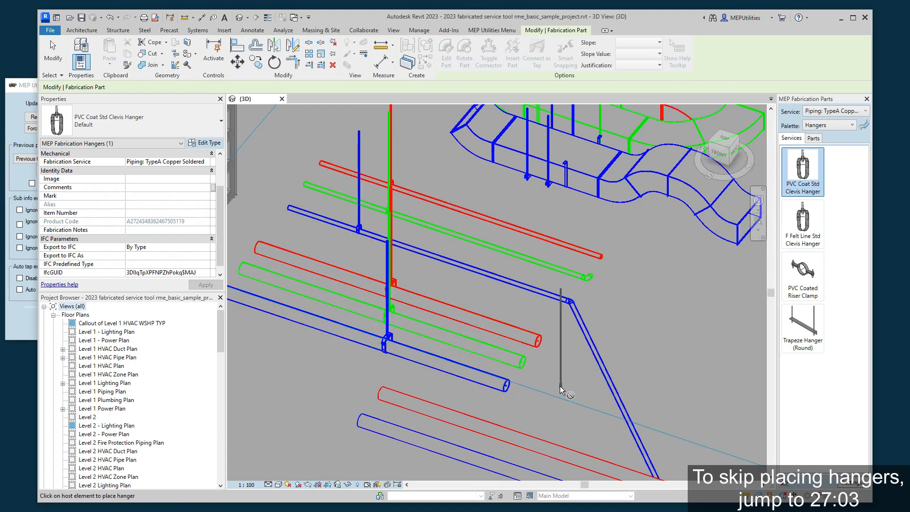
middle_drag(554, 394, 550, 282)
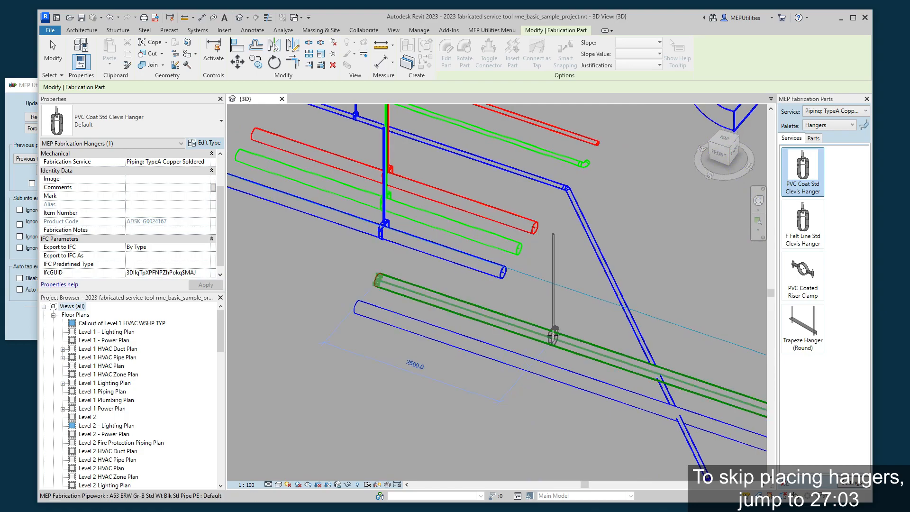
click(543, 330)
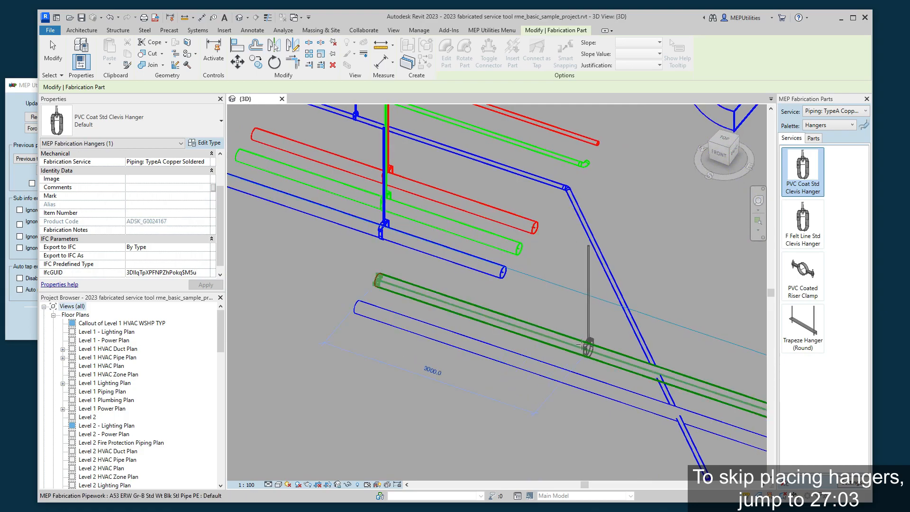
middle_drag(612, 381, 566, 401)
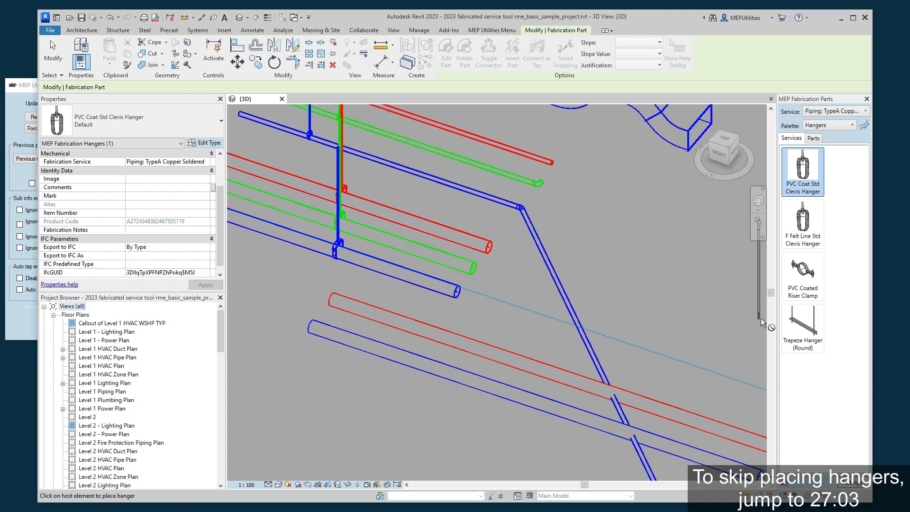
Step: Place Trapeze Hangers (Round) on the angled blue copper pipe, the larger red and green pipes, and the red and blue steel pipes
click(804, 325)
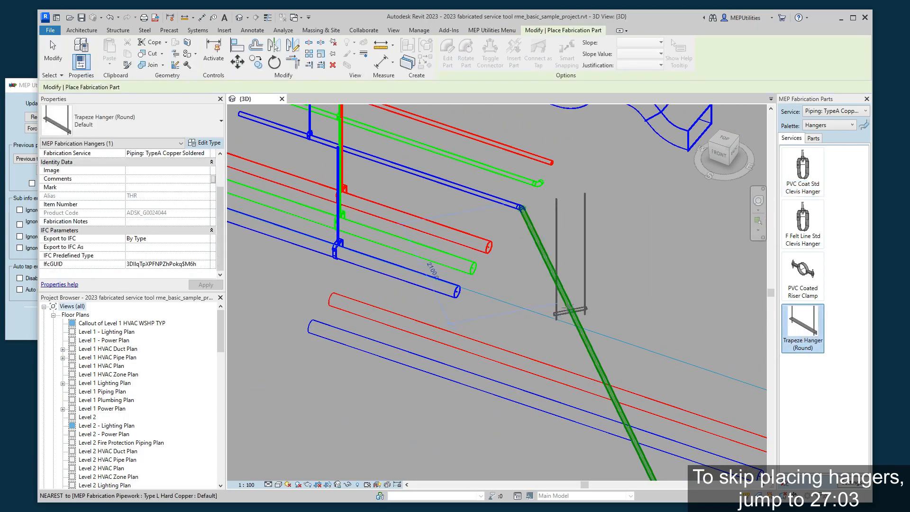
scroll(523, 316, up, 1)
middle_drag(535, 308, 544, 323)
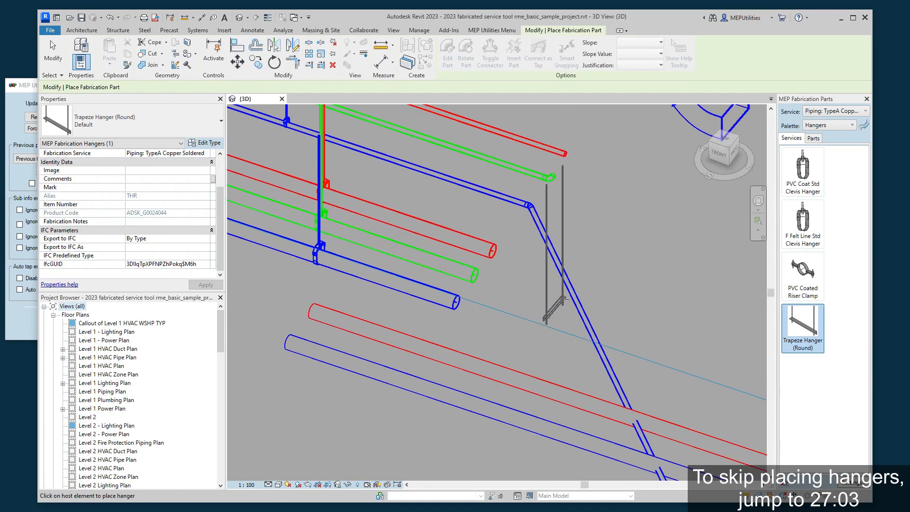
click(573, 294)
click(430, 235)
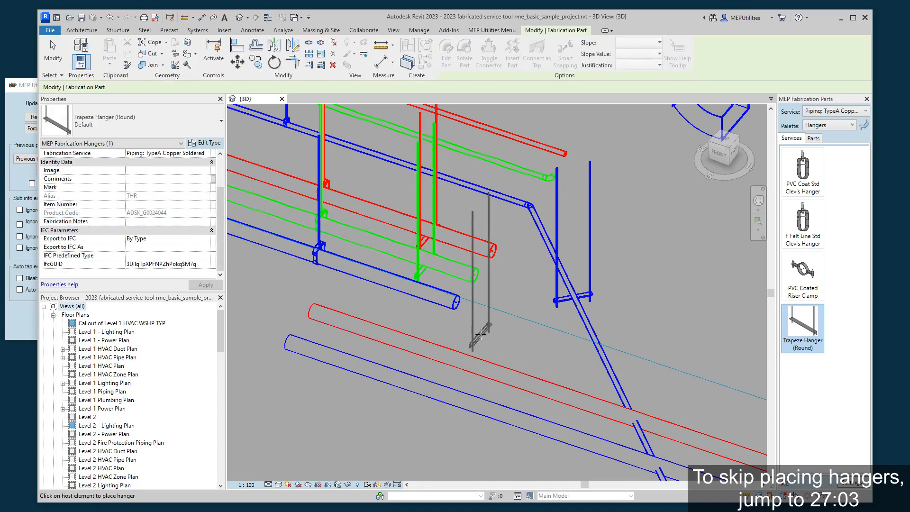
click(517, 418)
middle_drag(630, 421, 571, 350)
key(Escape)
key(Escape)
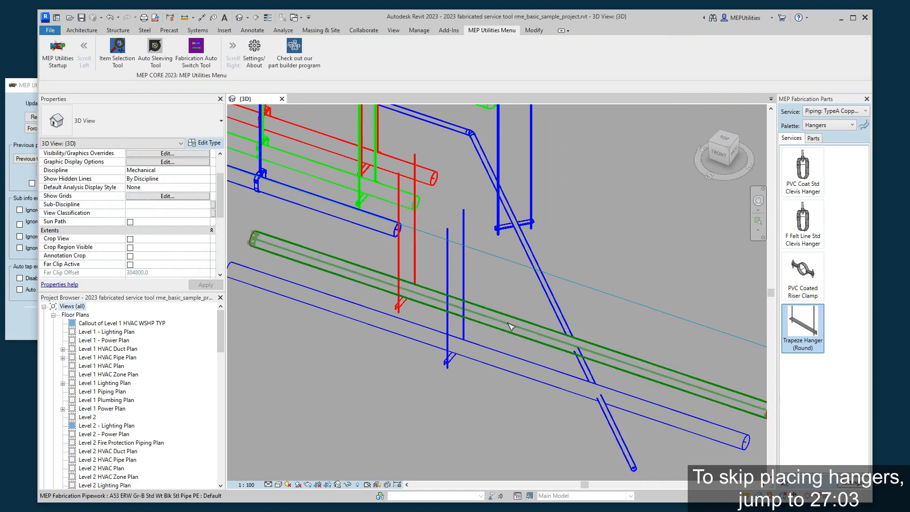
Step: Select the Trapeze Hanger on the blue steel pipe and check its fabrication service
click(464, 334)
middle_drag(478, 379, 495, 404)
scroll(496, 402, up, 1)
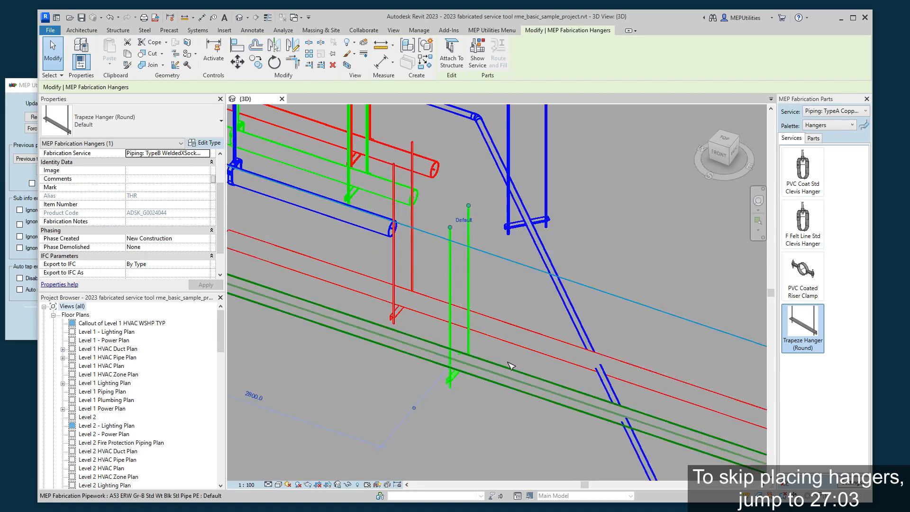
Step: Show the blue steel pipe's service in the parts palette, look over its hanger types, and review all placed hangers
click(516, 377)
right_click(516, 375)
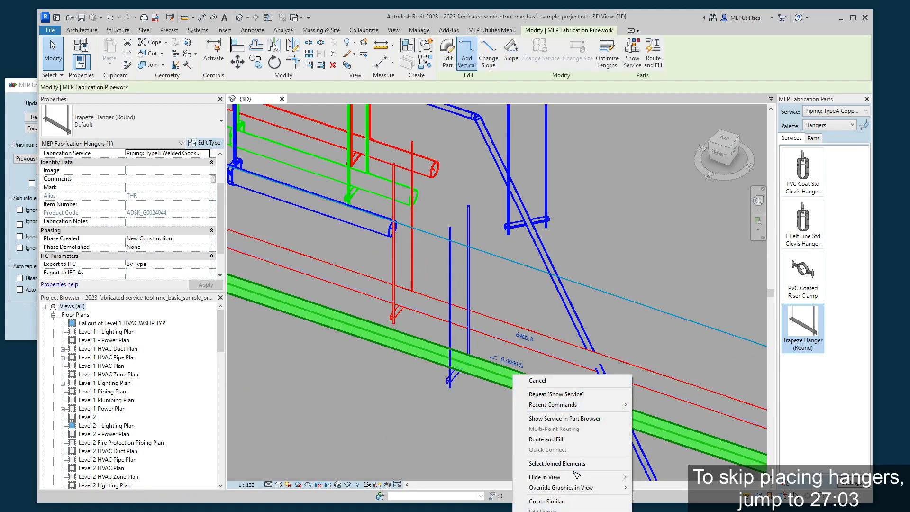
click(562, 420)
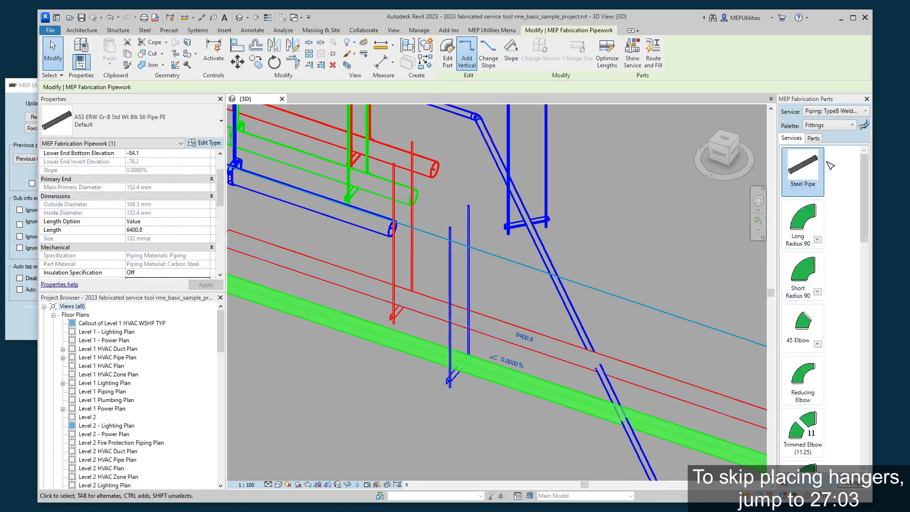
click(837, 125)
click(813, 152)
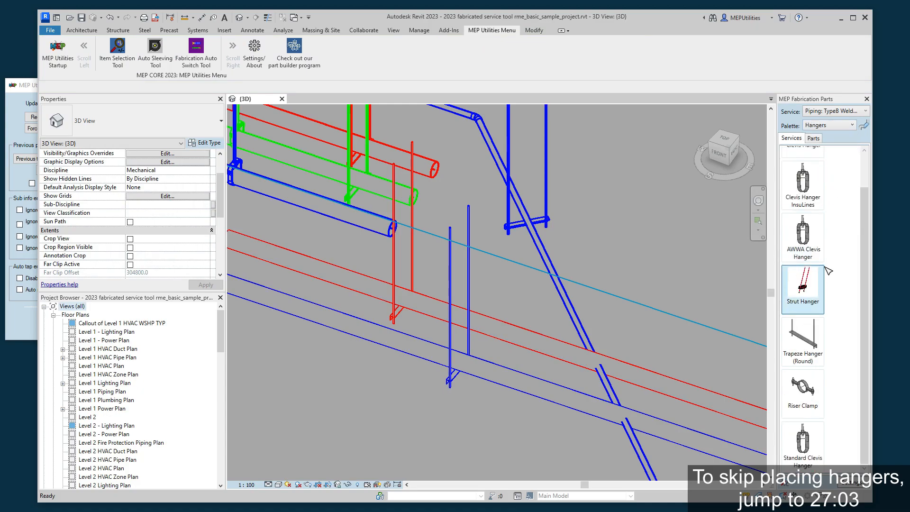
right_click(544, 429)
click(563, 431)
scroll(532, 436, down, 1)
middle_drag(525, 437, 504, 335)
scroll(463, 460, down, 1)
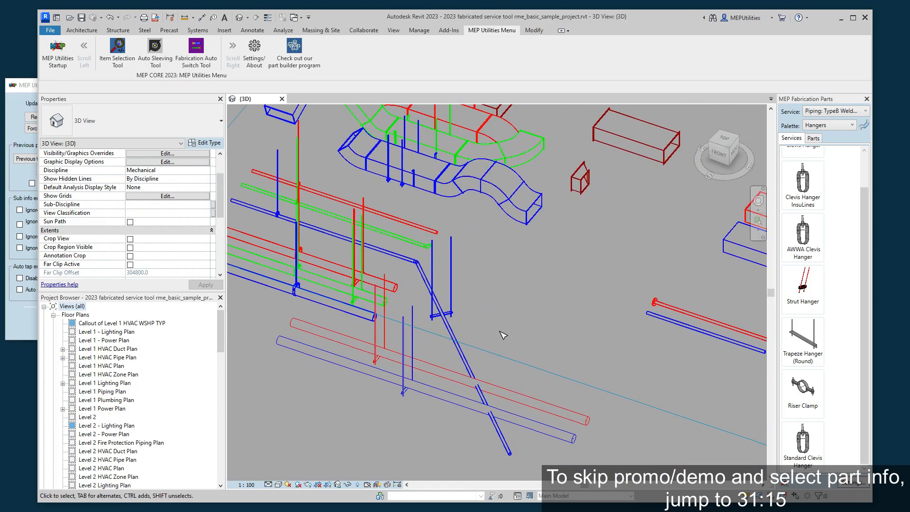
Step: Show the green rectangular duct's service, Ductwork: TypeA -2in WG, in the fabrication parts palette
middle_drag(503, 335, 493, 384)
right_click(465, 142)
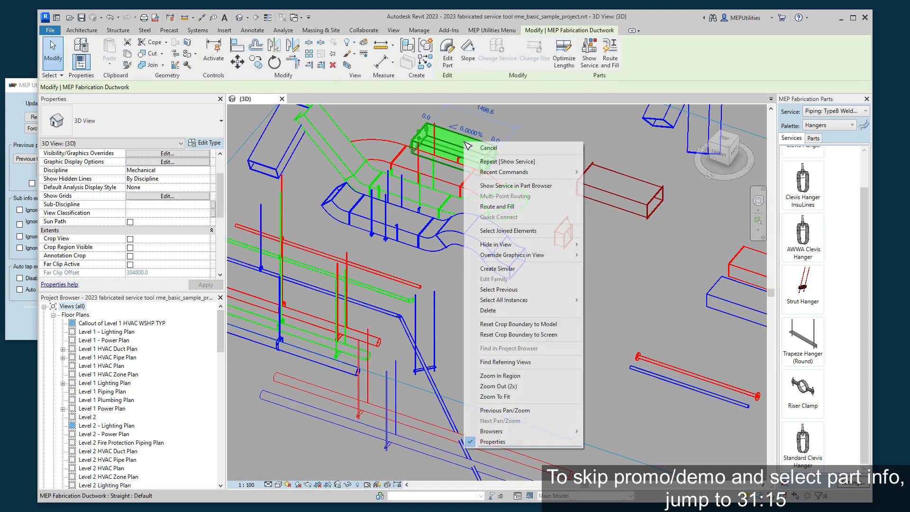
click(515, 186)
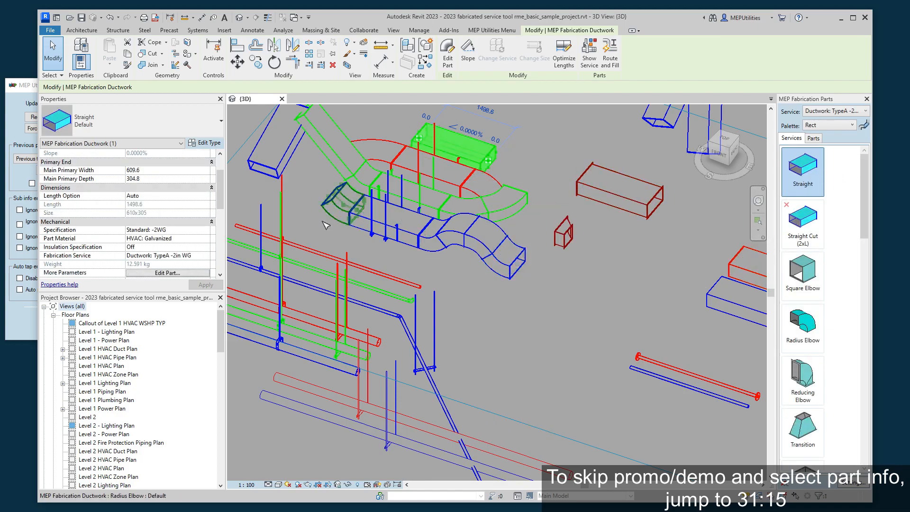
Step: Place two Straight ducts in a row on the open end of the red rectangular duct beside the blue one
middle_drag(528, 366, 314, 309)
middle_drag(643, 282, 490, 329)
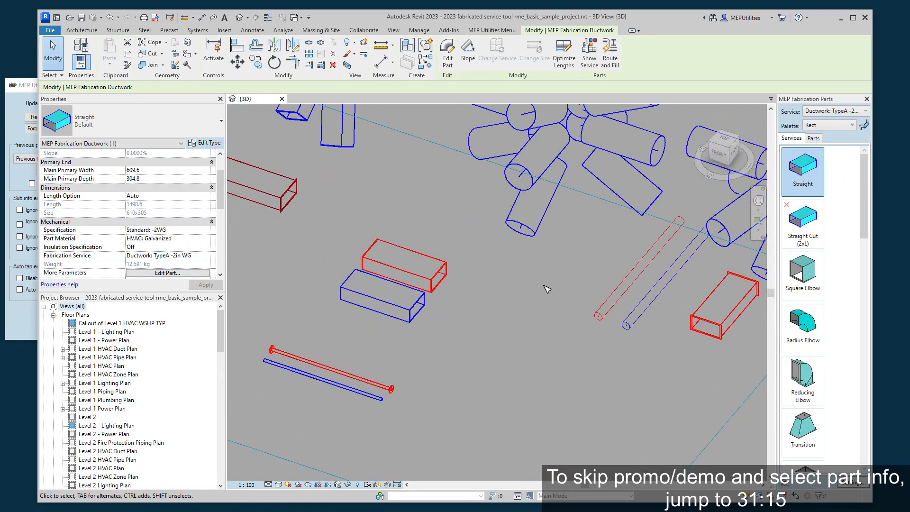
middle_drag(548, 289, 470, 280)
click(808, 188)
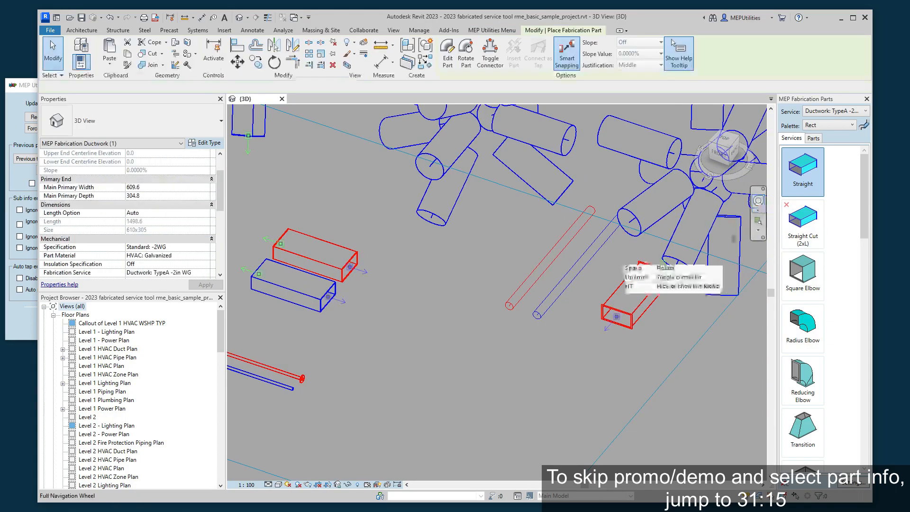
scroll(265, 303, up, 2)
click(406, 263)
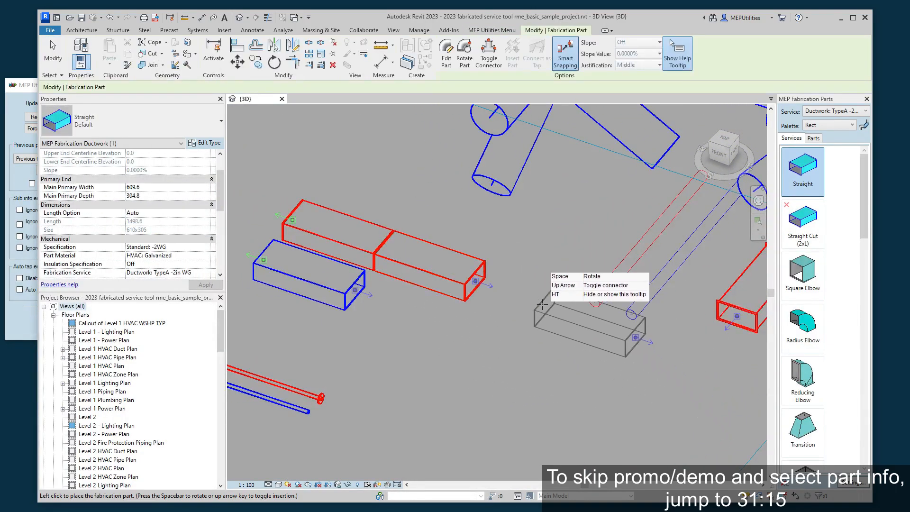
click(496, 284)
Step: Place a Square Tee on the open end of the extended red duct run
middle_drag(588, 389, 454, 338)
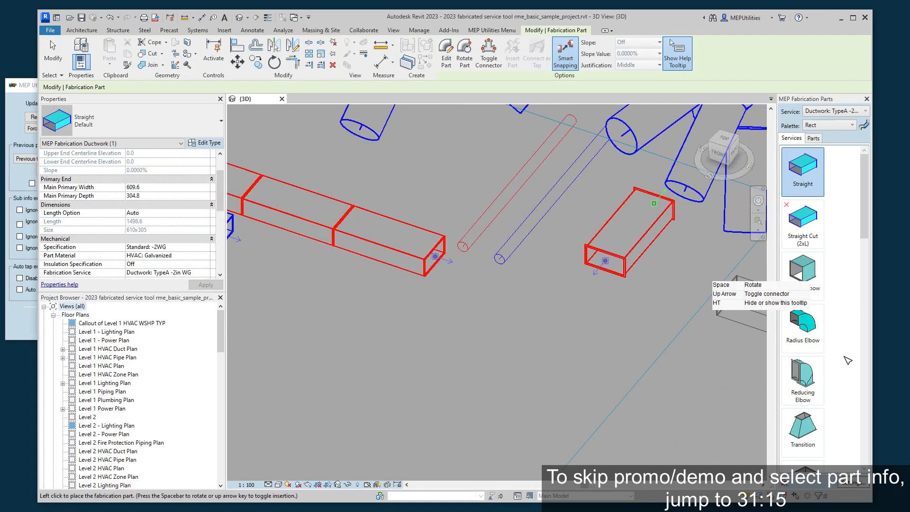
scroll(803, 426, down, 3)
key(Escape)
click(803, 448)
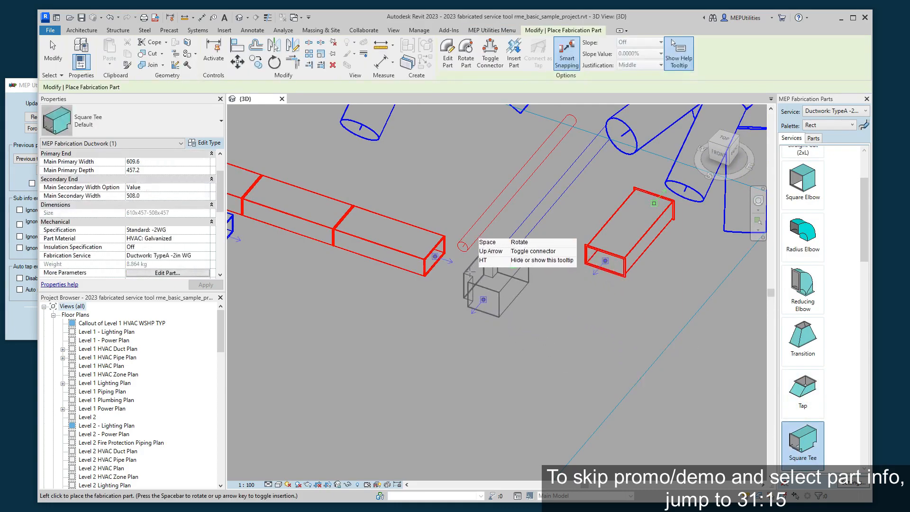
click(446, 264)
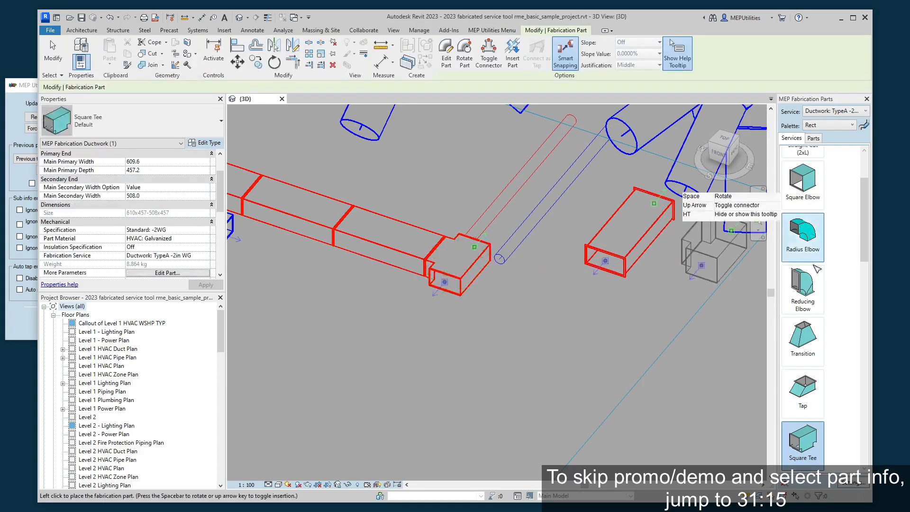
Step: Place a Straight duct on each of the two open branches of the red square tee and end placement
scroll(800, 264, up, 3)
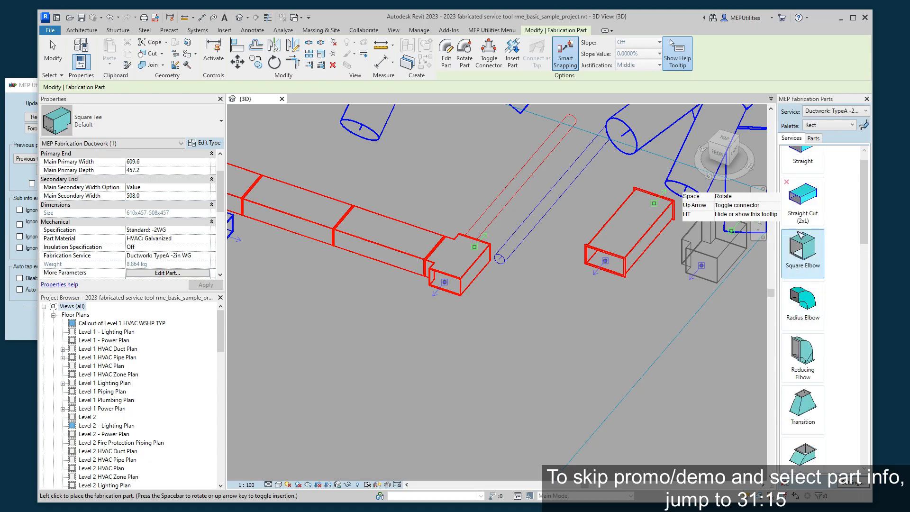
click(802, 170)
click(475, 231)
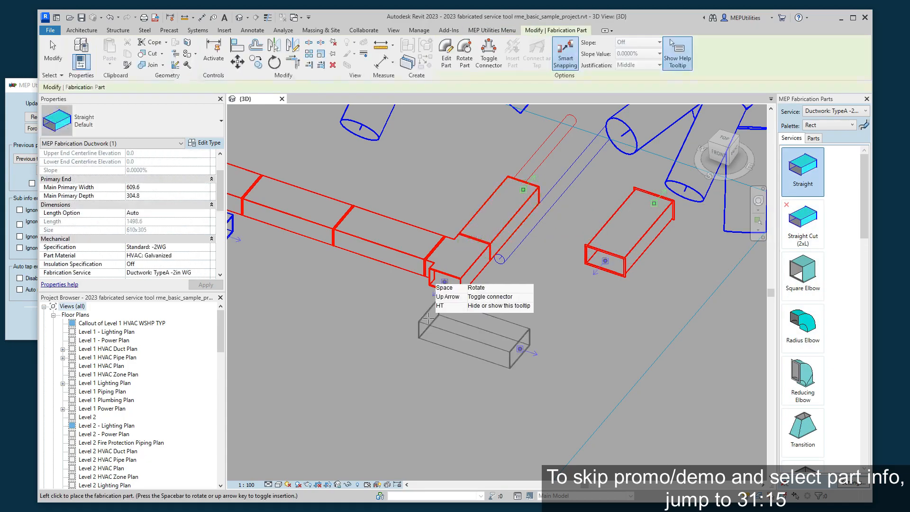
click(436, 270)
middle_drag(439, 365, 556, 313)
middle_drag(667, 310, 421, 409)
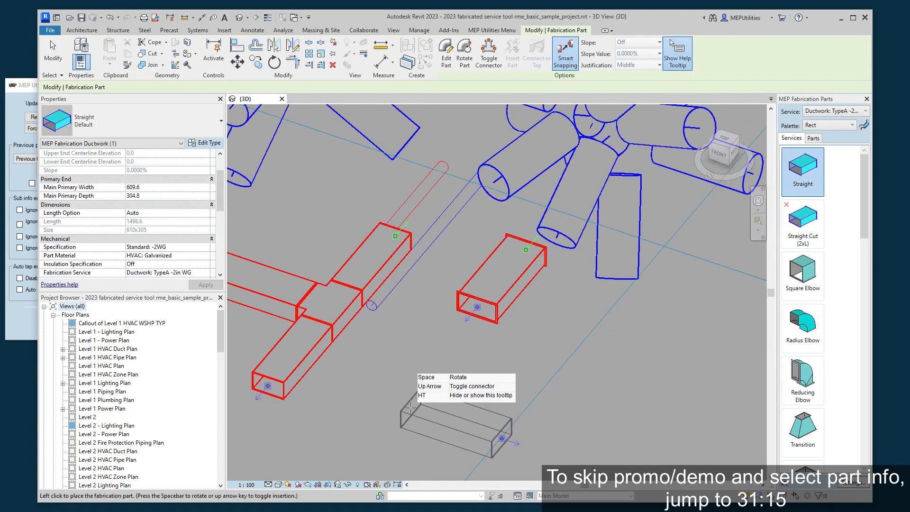
right_click(422, 409)
click(468, 401)
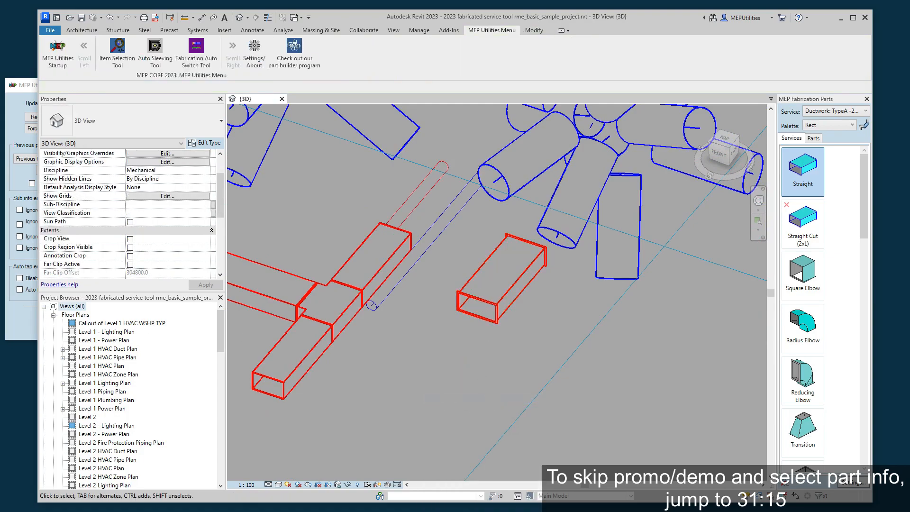
Step: Store the separate red rectangular duct's part info in the Fabrication Auto Switch Tool and look through the stored parameters
click(31, 329)
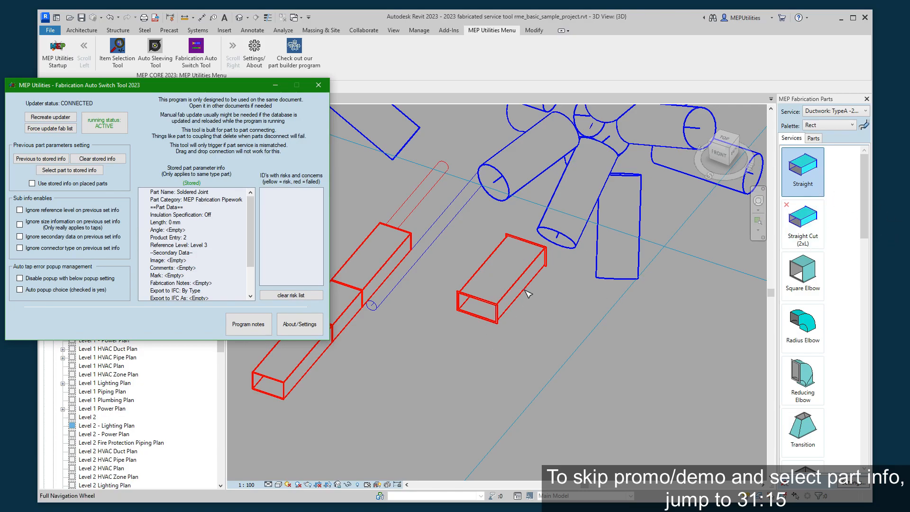
click(69, 171)
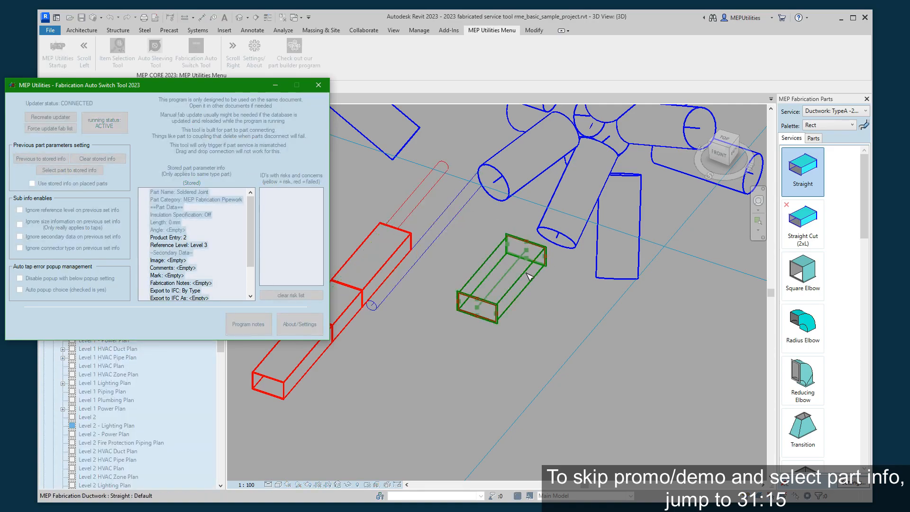
click(529, 276)
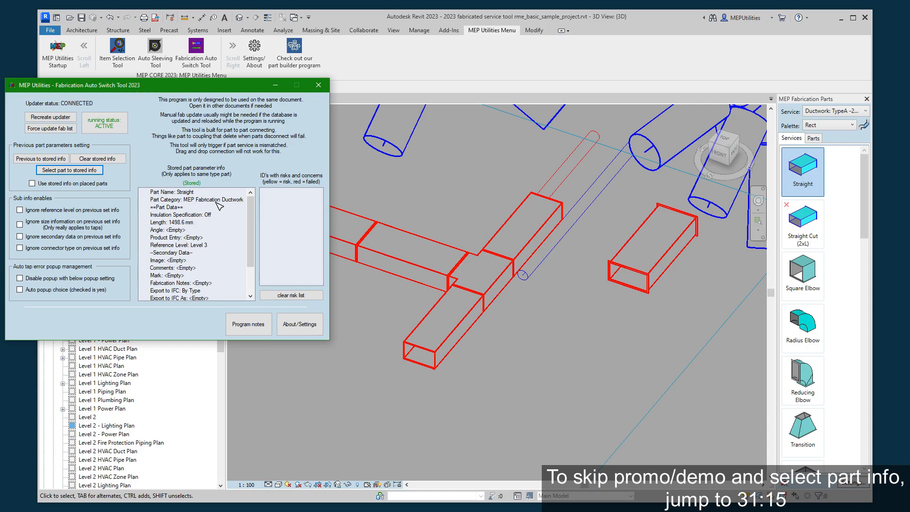
scroll(219, 222, down, 2)
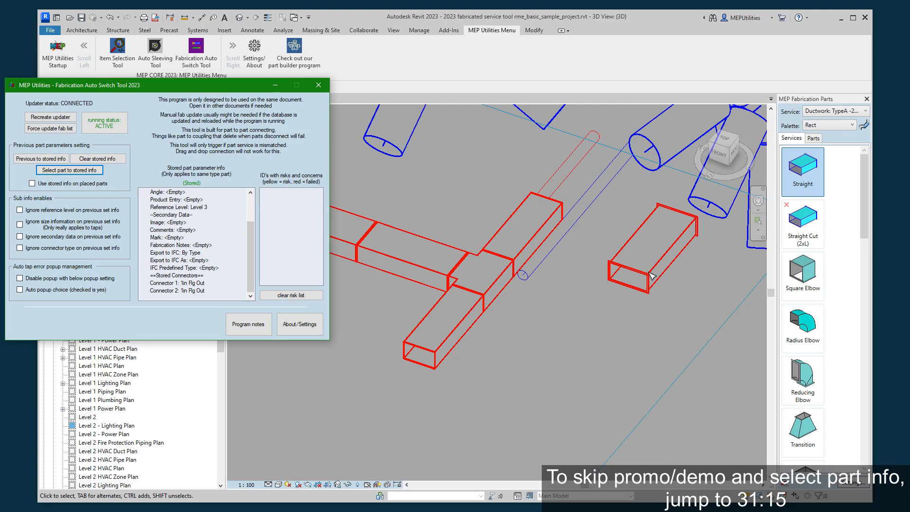
Step: Set the Comments of the separate red rectangular duct to "test comment"
click(627, 275)
click(641, 274)
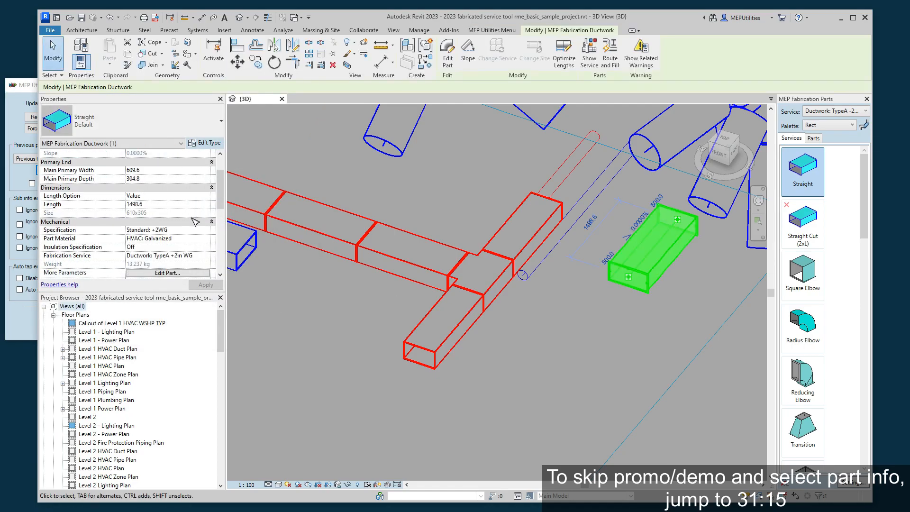
scroll(184, 242, down, 3)
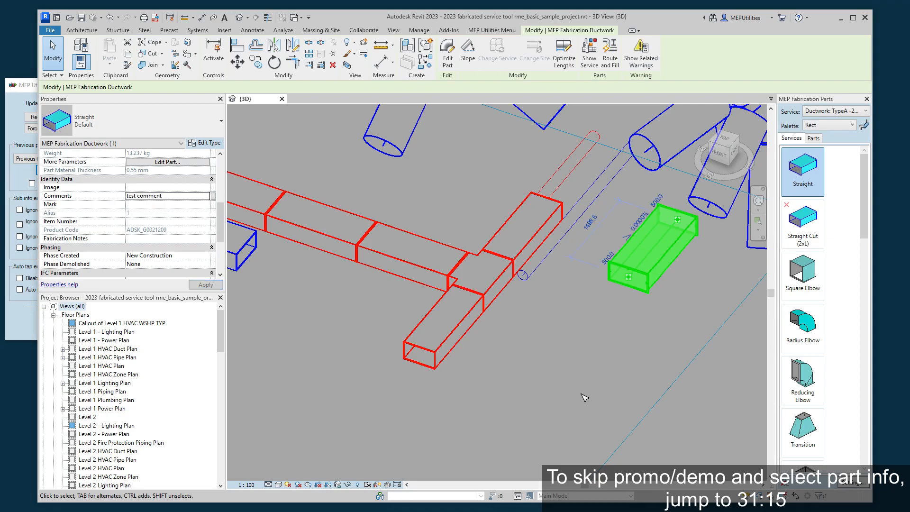
click(624, 311)
Step: Store the part info of the duct with the test comment in the Fabrication Auto Switch Tool
click(15, 337)
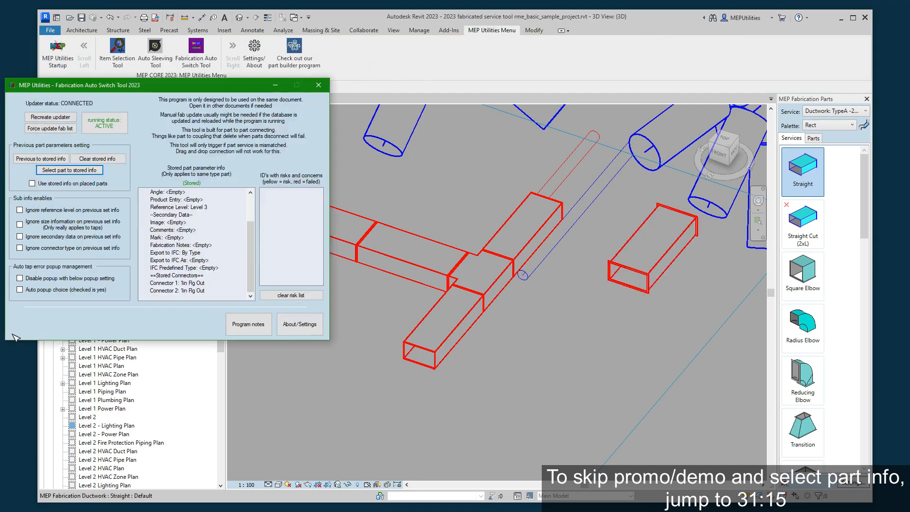
click(81, 170)
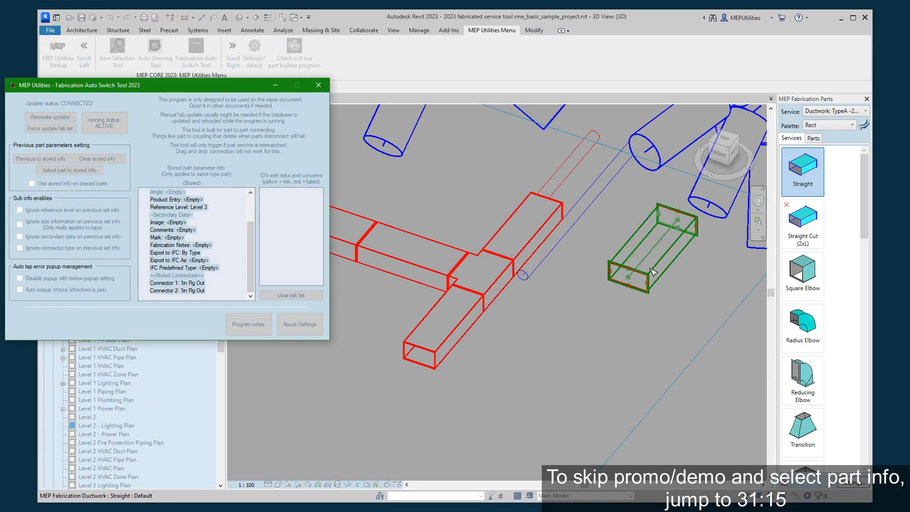
click(653, 271)
click(24, 323)
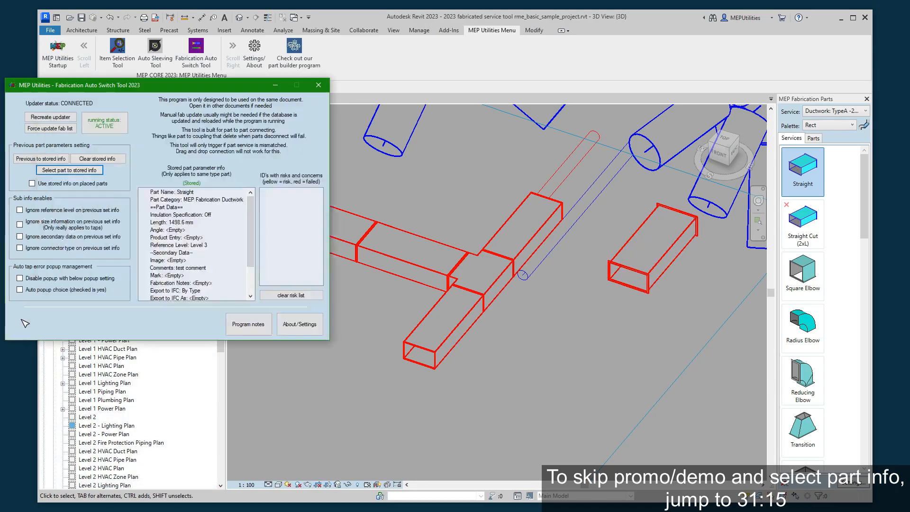
Step: Refill the cleared stored info from the duct commented "test comment" and enable Use stored info on placed parts
click(106, 159)
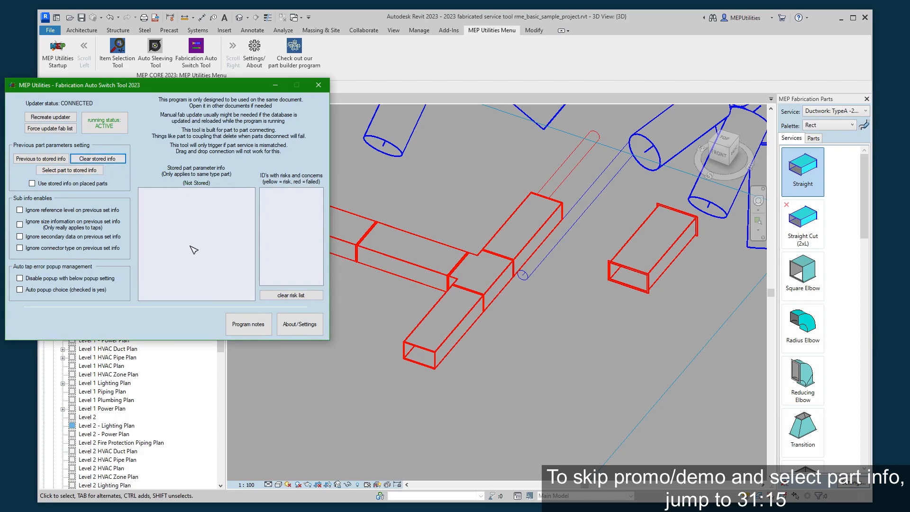
click(67, 170)
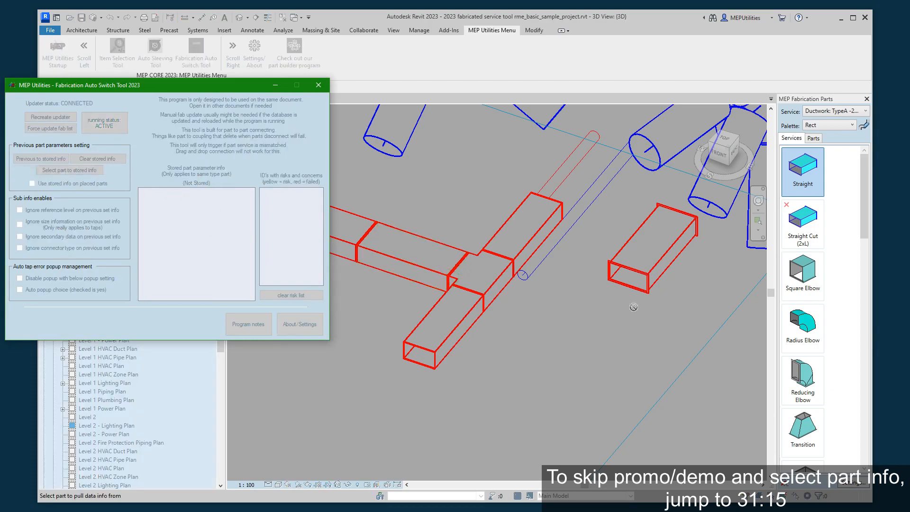
click(22, 335)
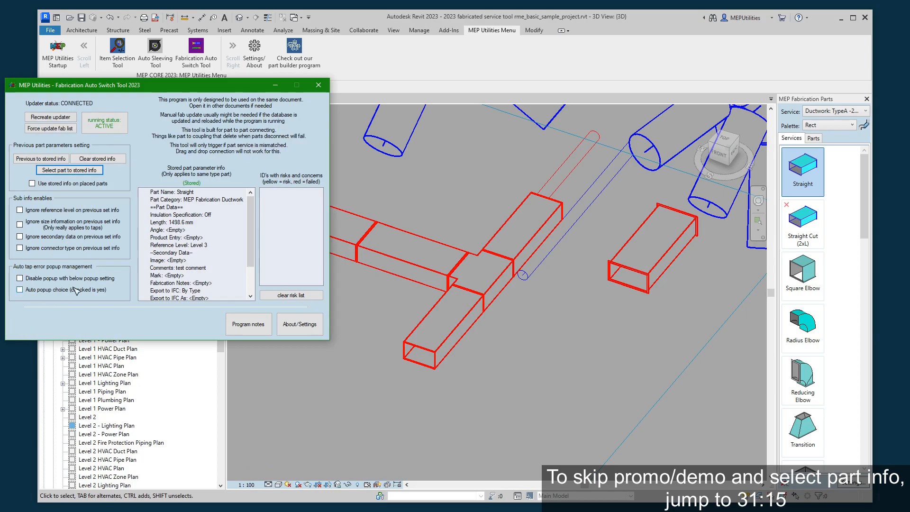
scroll(203, 241, down, 2)
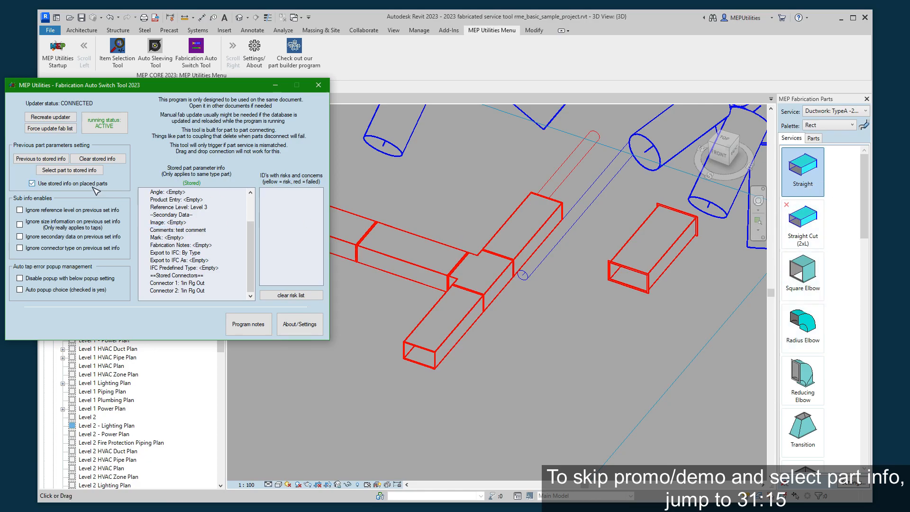
Step: Place two Straight ducts in a row on the end of the commented red duct and end placement
click(802, 185)
click(635, 284)
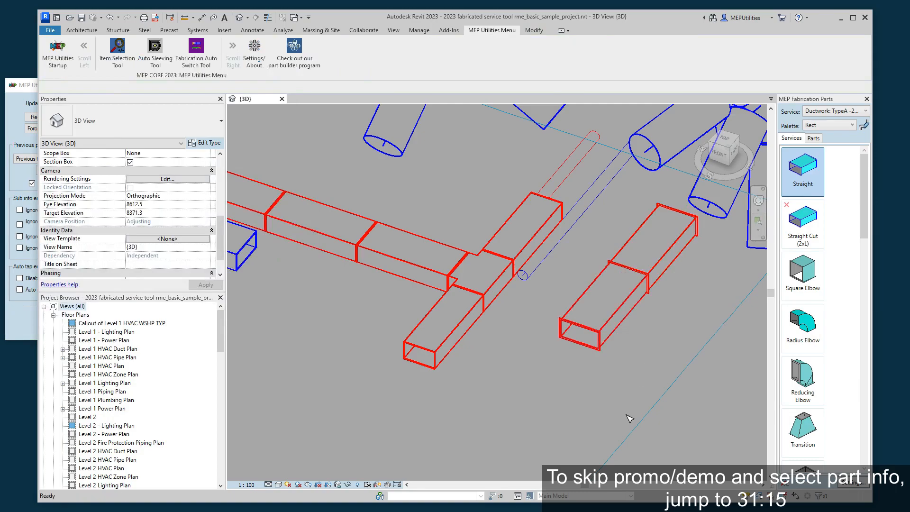
click(592, 341)
right_click(639, 389)
click(651, 383)
right_click(630, 379)
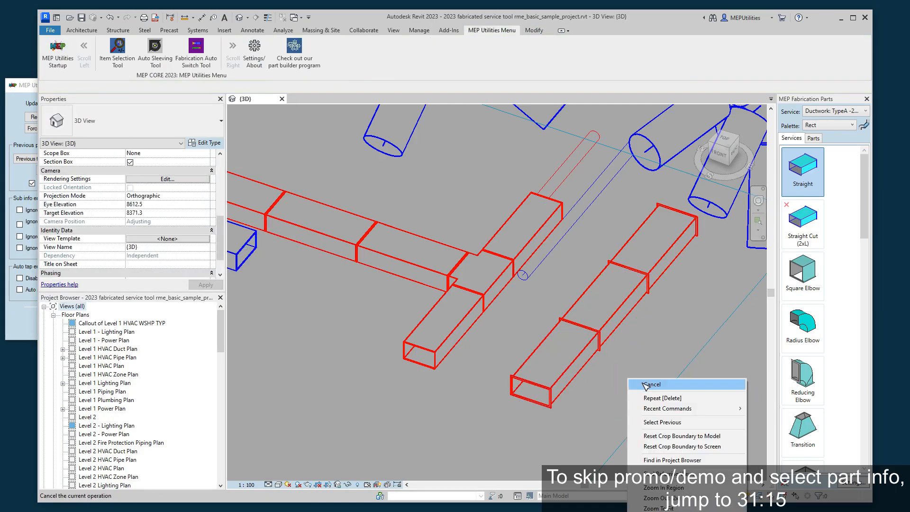
click(635, 382)
Step: Select the last placed duct at the end of the commented run and check its Comments property
click(609, 333)
click(609, 333)
scroll(145, 232, down, 5)
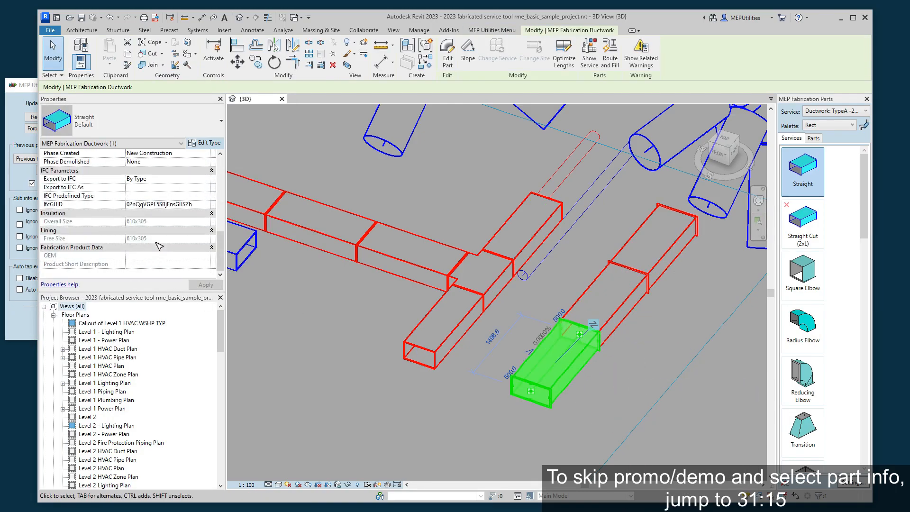
scroll(144, 233, up, 1)
click(140, 230)
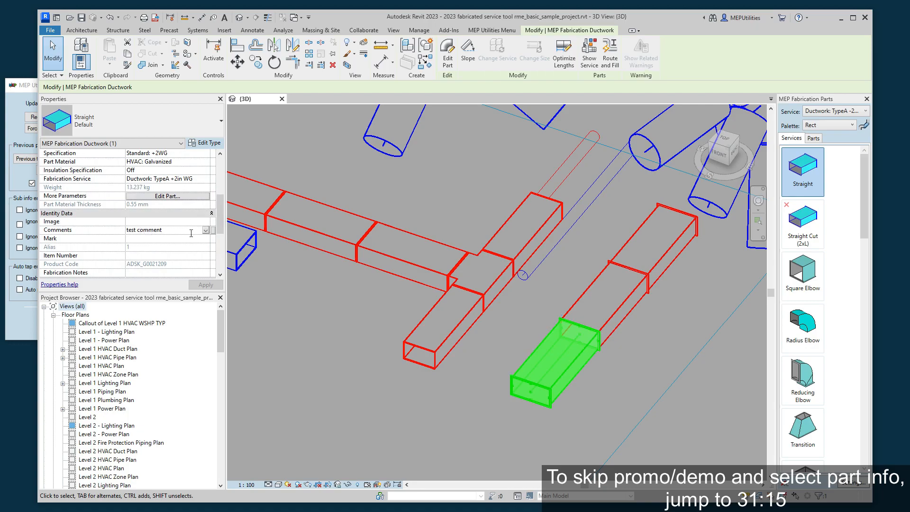
Step: Enable Ignore secondary data on previous set info in the Fabrication Auto Switch Tool
click(634, 390)
click(20, 321)
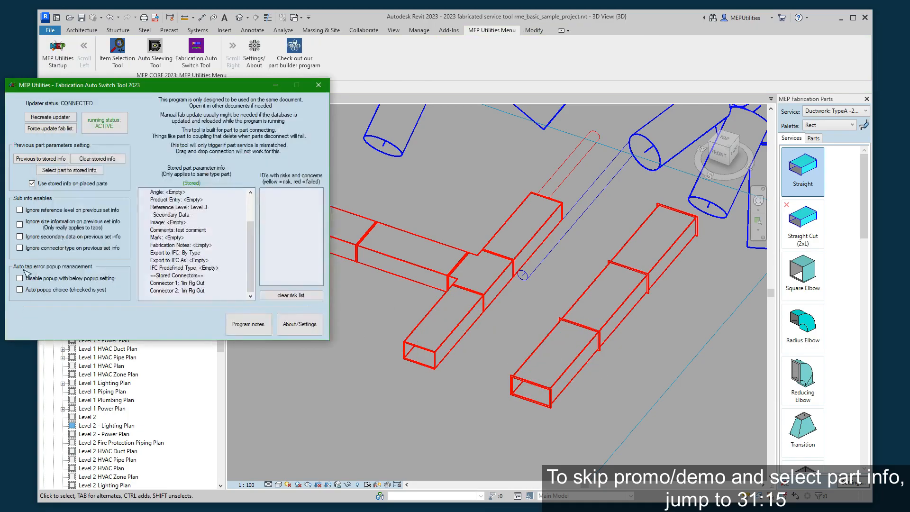
click(20, 237)
Step: Delete the two Straight ducts added to the end of the commented red duct
click(602, 386)
click(579, 374)
key(Delete)
click(622, 323)
key(Delete)
Step: Place a Straight duct on the end of the commented red duct and check the new part's Comments property
click(809, 176)
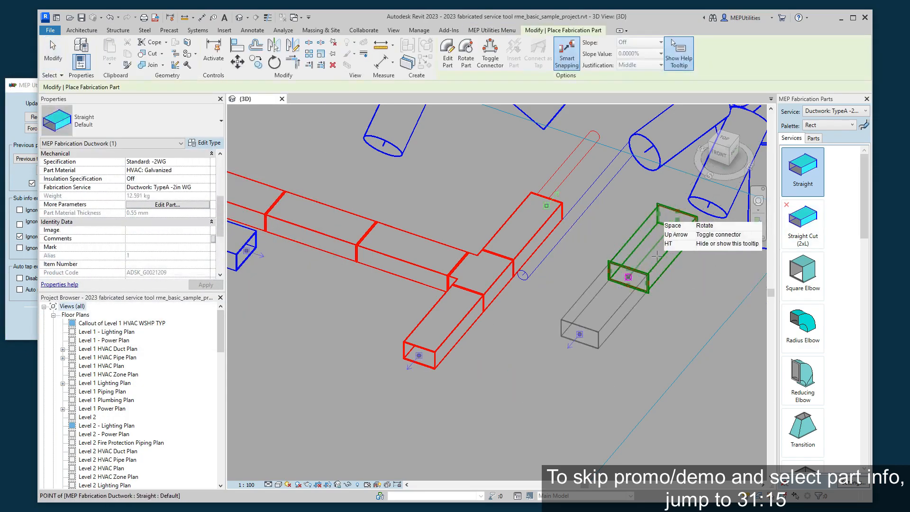
right_click(605, 362)
click(625, 368)
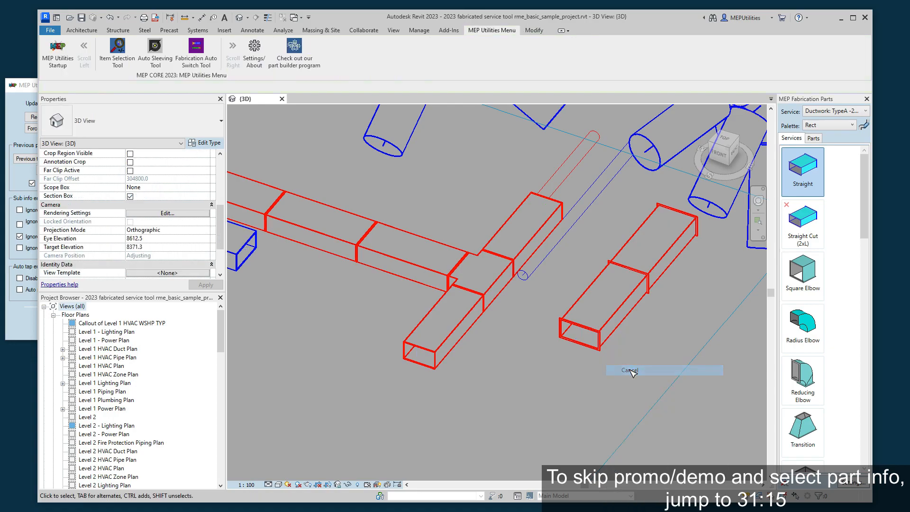
click(610, 340)
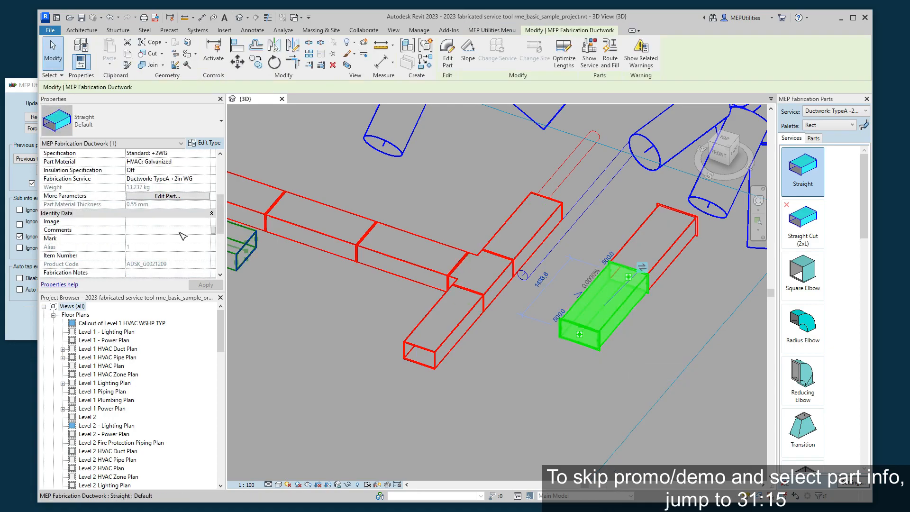
click(565, 401)
Step: Place two more Straight ducts on the end of the separate red duct run
middle_drag(569, 398, 562, 346)
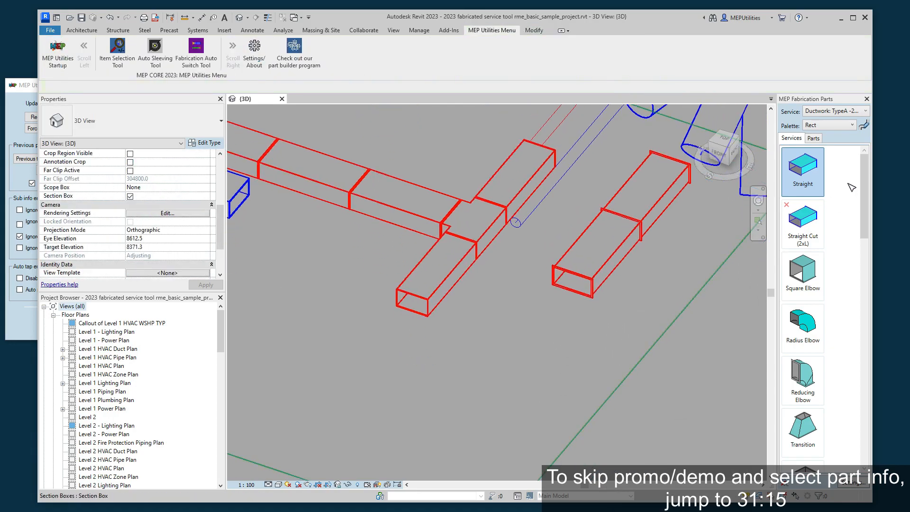
click(808, 174)
click(577, 294)
middle_drag(543, 384, 612, 322)
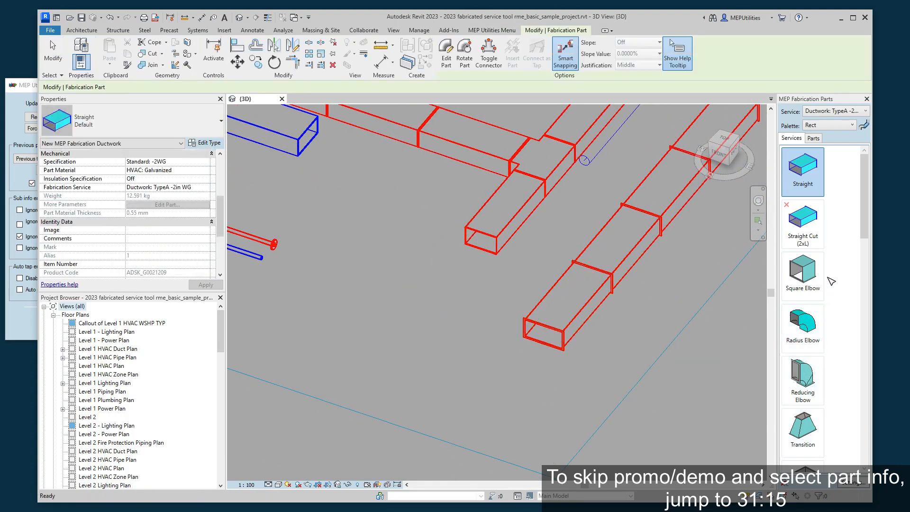
Step: Place a Square Elbow followed by two Straight ducts on the end of the separate red duct run
click(802, 272)
click(543, 334)
click(803, 171)
click(548, 378)
middle_drag(666, 455, 570, 410)
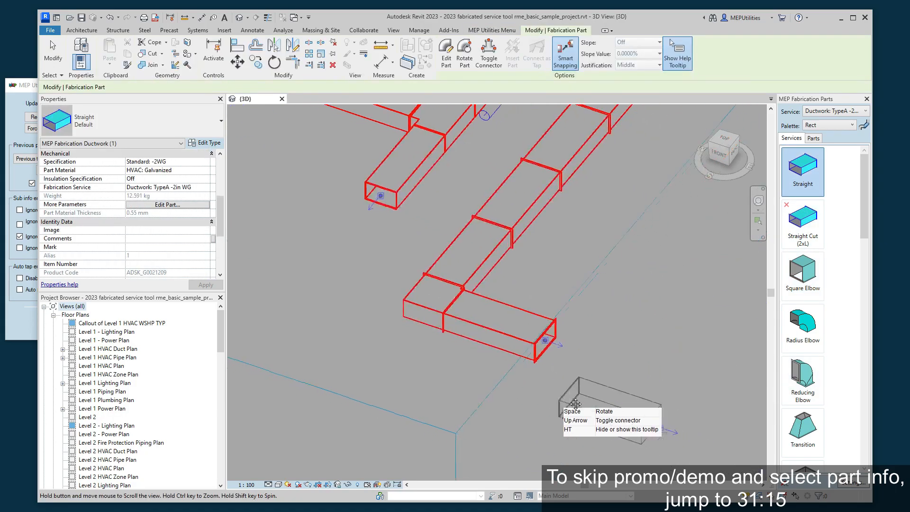
click(548, 364)
middle_drag(342, 383, 582, 475)
middle_drag(517, 346, 368, 428)
right_click(365, 413)
click(393, 418)
right_click(408, 385)
click(432, 392)
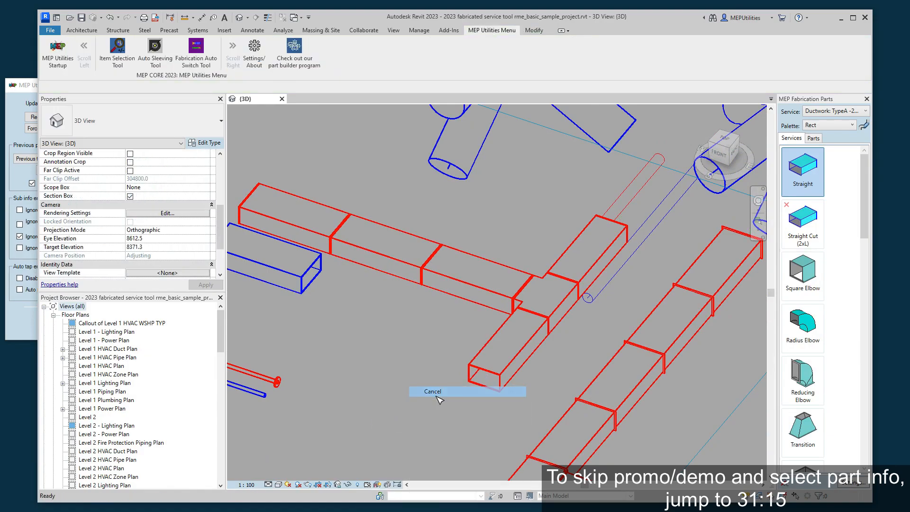
Step: Show the blue pipe's Piping: TypeC Copper Soldered service in the part browser
middle_drag(390, 398, 502, 405)
right_click(342, 368)
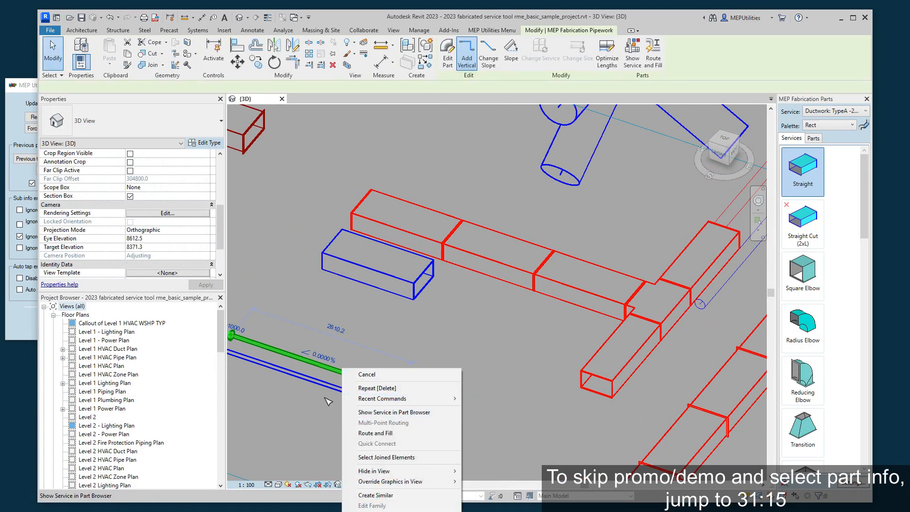
right_click(313, 383)
click(286, 422)
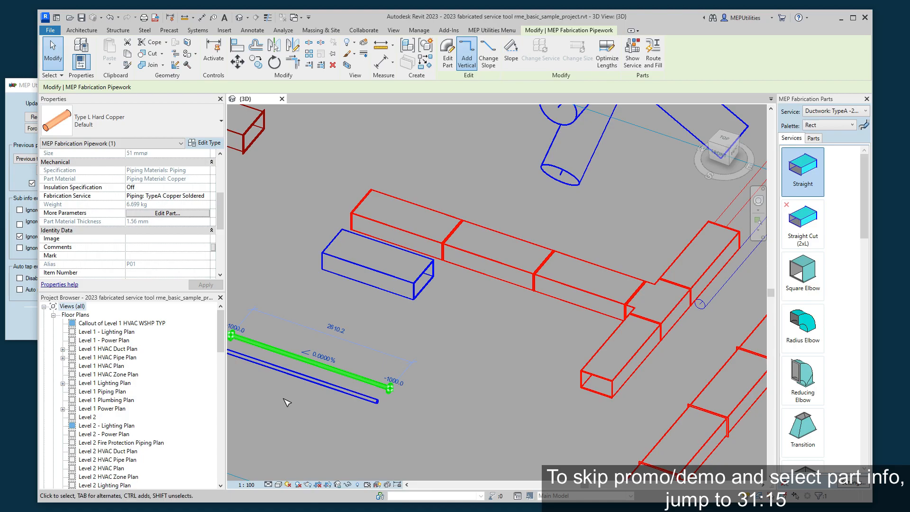
right_click(292, 369)
click(277, 359)
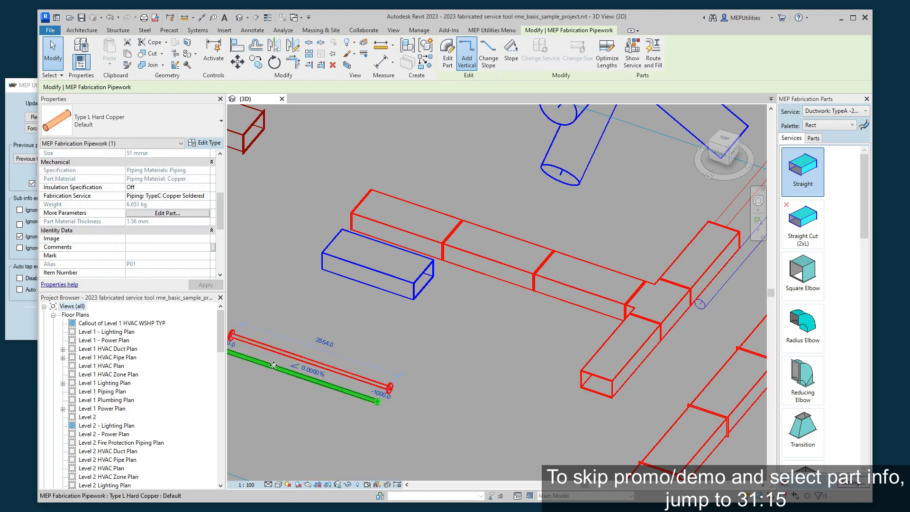
right_click(273, 366)
click(303, 408)
Step: Place a Type L Hard Copper pipe from the TypeC service on the end of the red TypeA pipe
middle_drag(739, 319, 725, 247)
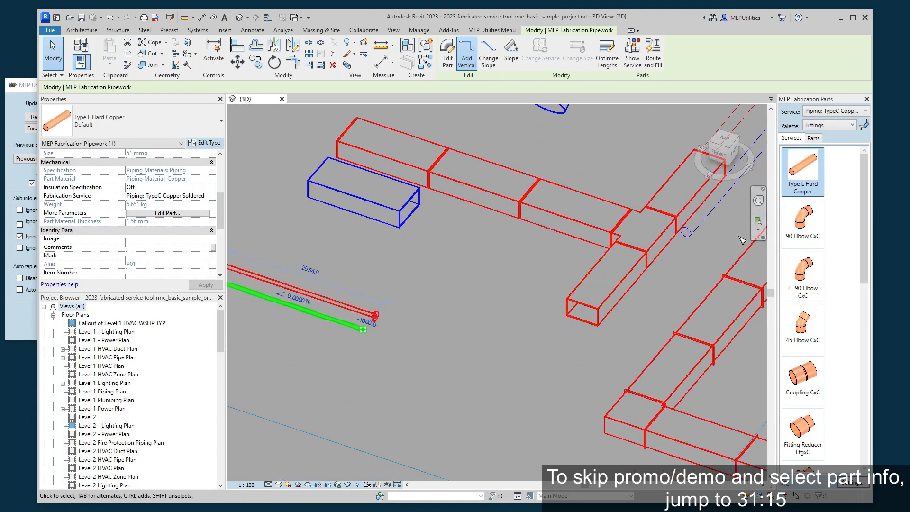
click(812, 179)
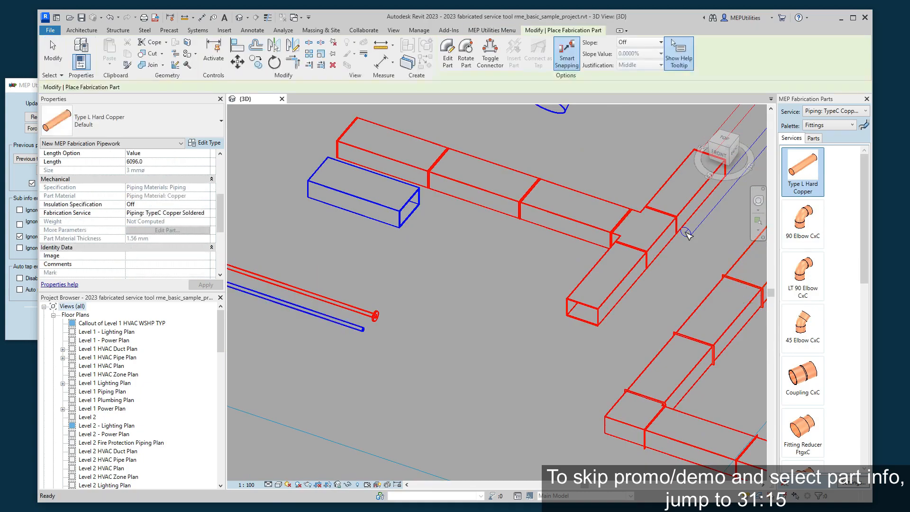
click(376, 316)
middle_drag(393, 446, 460, 414)
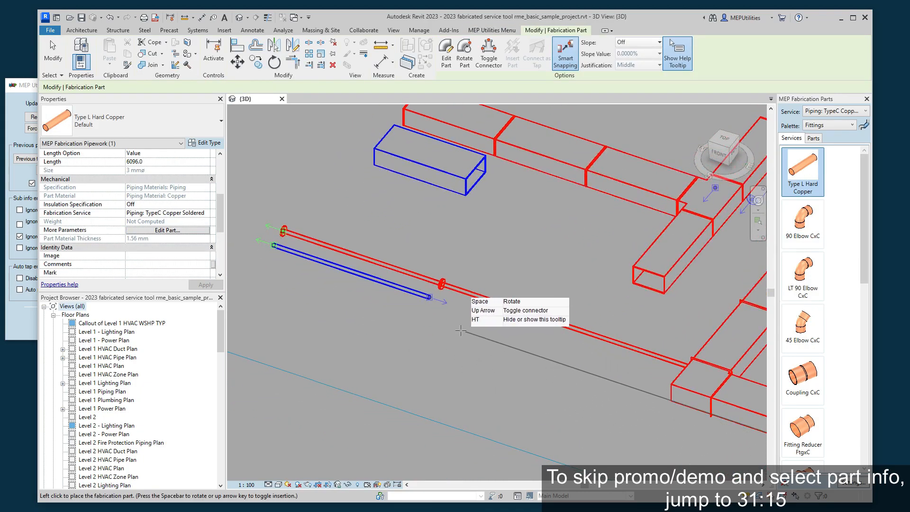
right_click(524, 311)
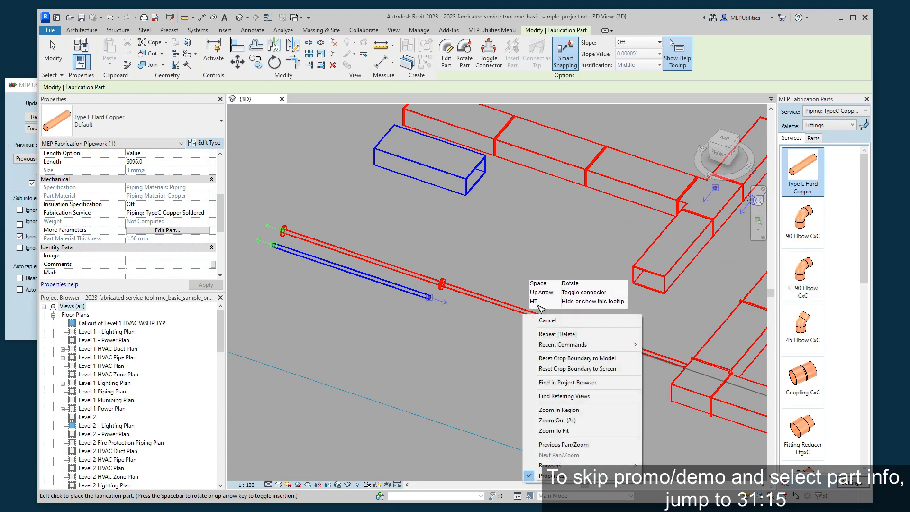
click(544, 320)
Step: Show the red pipe's TypeA service in the part browser and place a 90 Elbow CxC on the blue pipe's end
right_click(541, 320)
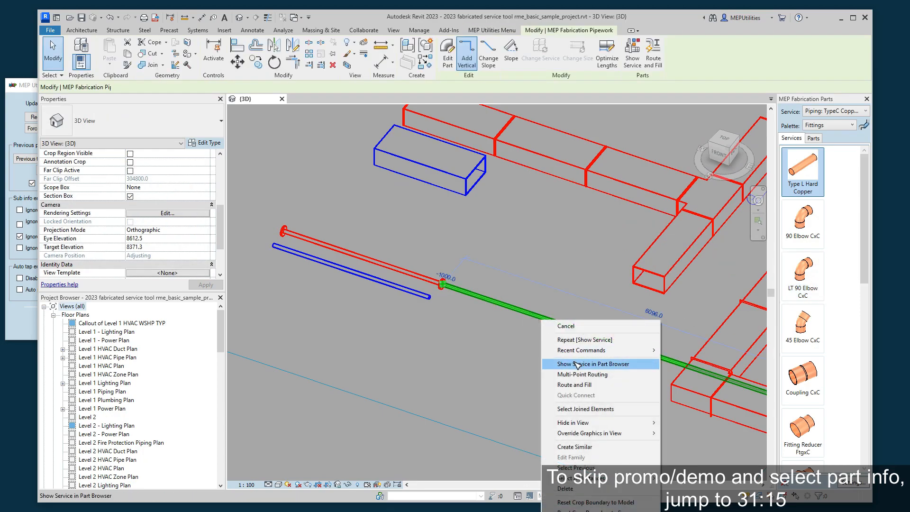
click(590, 363)
click(802, 223)
click(429, 297)
scroll(412, 331, up, 2)
Step: Set a shorter length for a Type L Hard Copper pipe and place it on the open end of the blue elbow
click(802, 170)
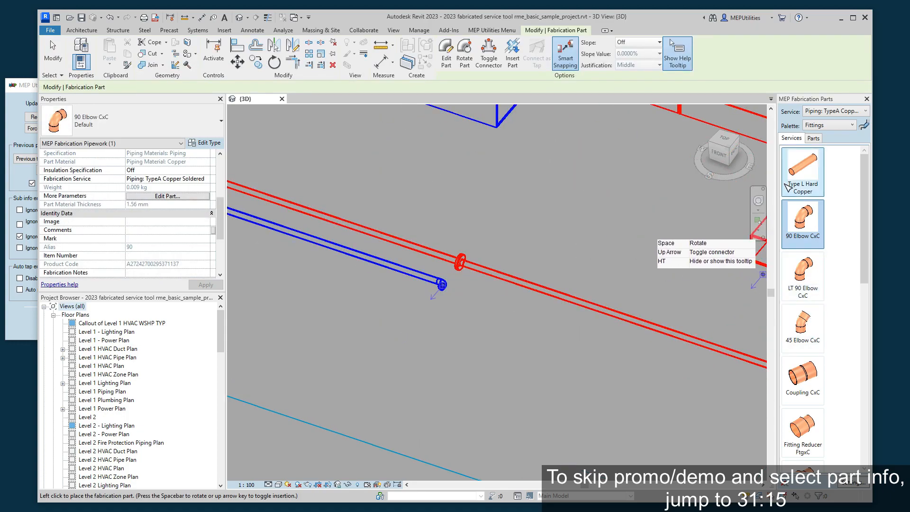
scroll(175, 209, up, 3)
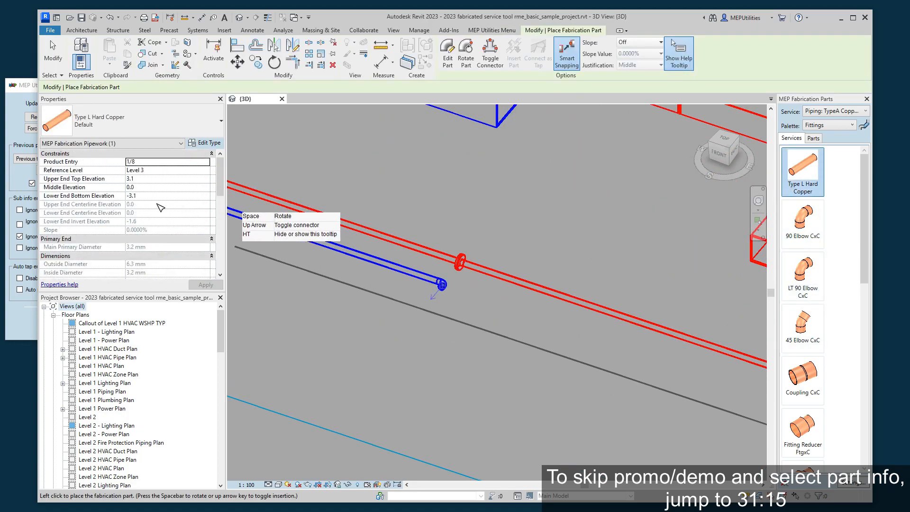
scroll(157, 256, down, 4)
click(158, 197)
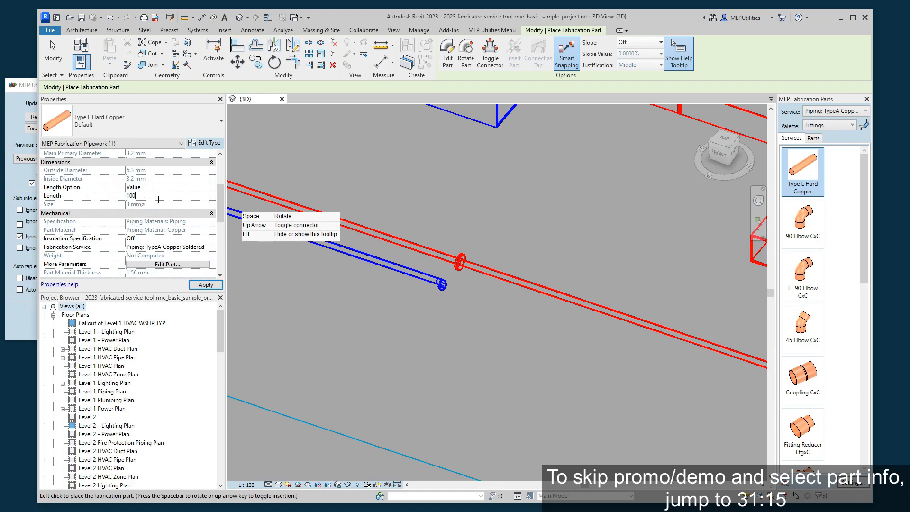
key(Return)
click(442, 285)
key(Escape)
middle_drag(487, 368, 494, 317)
Step: Extend the short blue pipe with another 90 Elbow CxC and a Type L Hard Copper pipe
click(801, 224)
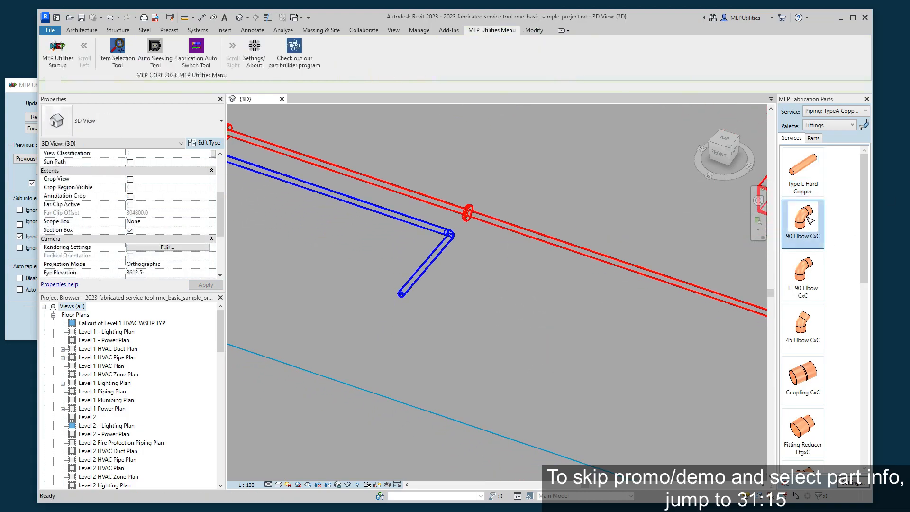
click(403, 297)
middle_drag(542, 361, 488, 324)
click(808, 184)
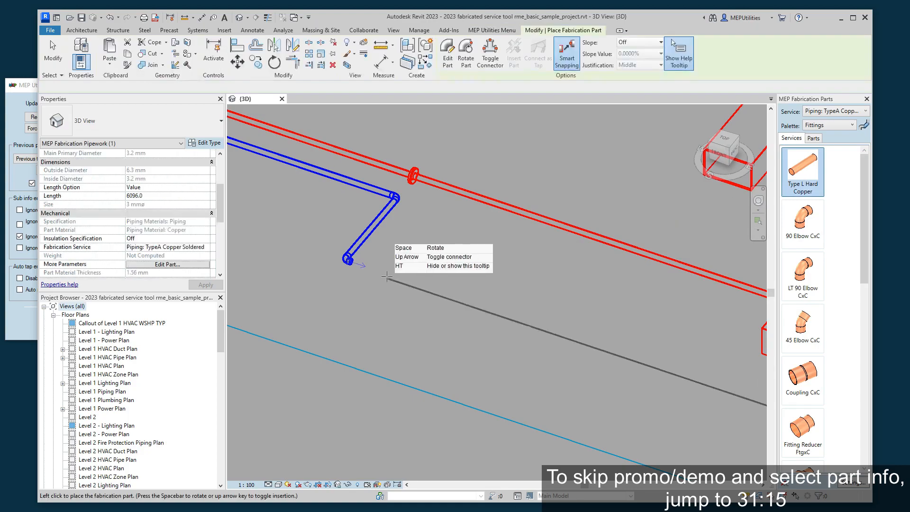
click(359, 266)
scroll(375, 299, down, 3)
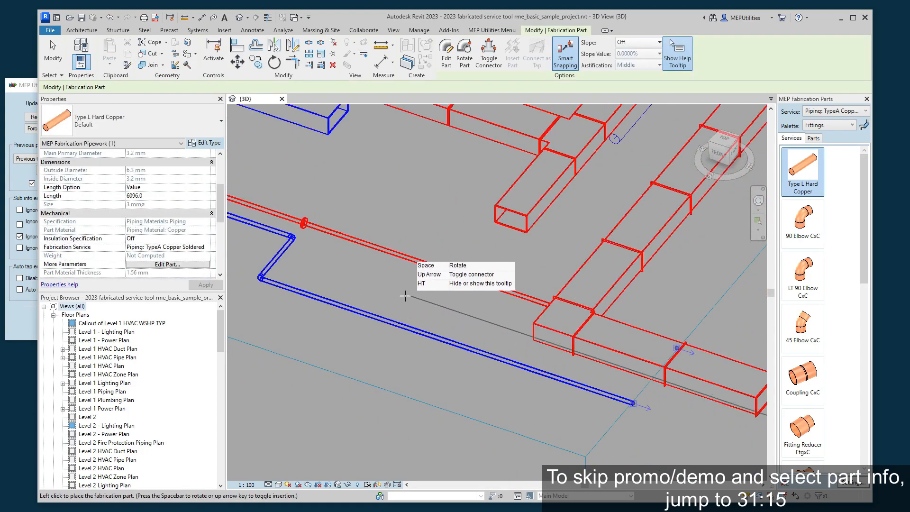
right_click(393, 297)
click(417, 302)
right_click(391, 291)
click(411, 297)
middle_drag(500, 229, 549, 396)
middle_drag(512, 333, 388, 347)
middle_drag(561, 311, 697, 255)
middle_drag(495, 250, 544, 311)
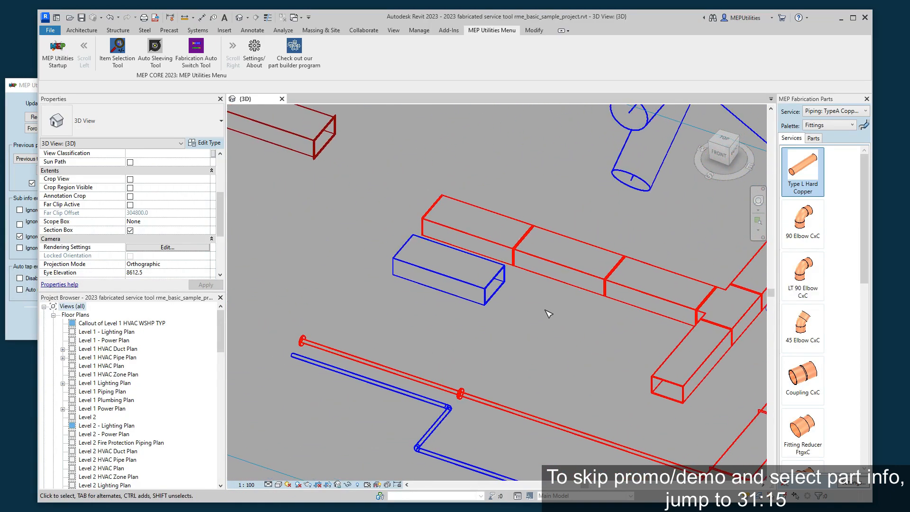
click(842, 127)
click(825, 164)
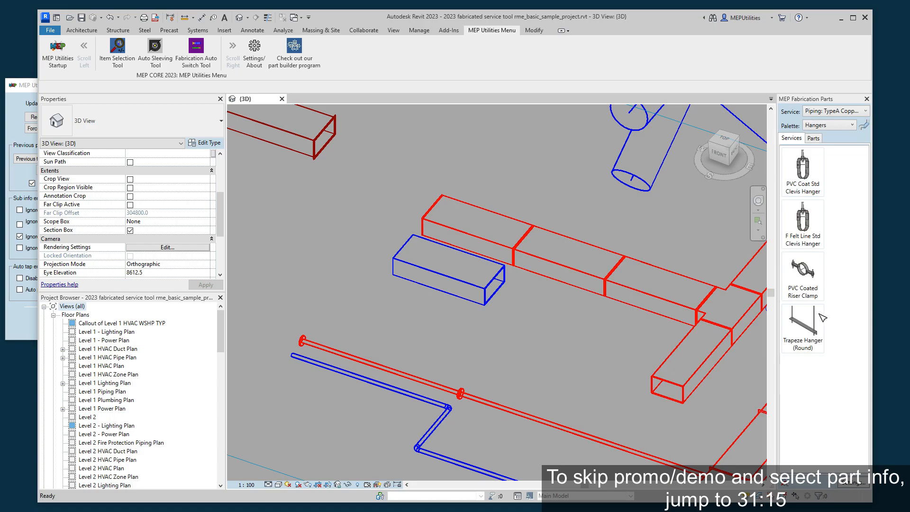
click(566, 276)
click(466, 284)
Step: Show the dark red Straight Cut duct's service in the part browser and switch the palette to Hangers
right_click(303, 140)
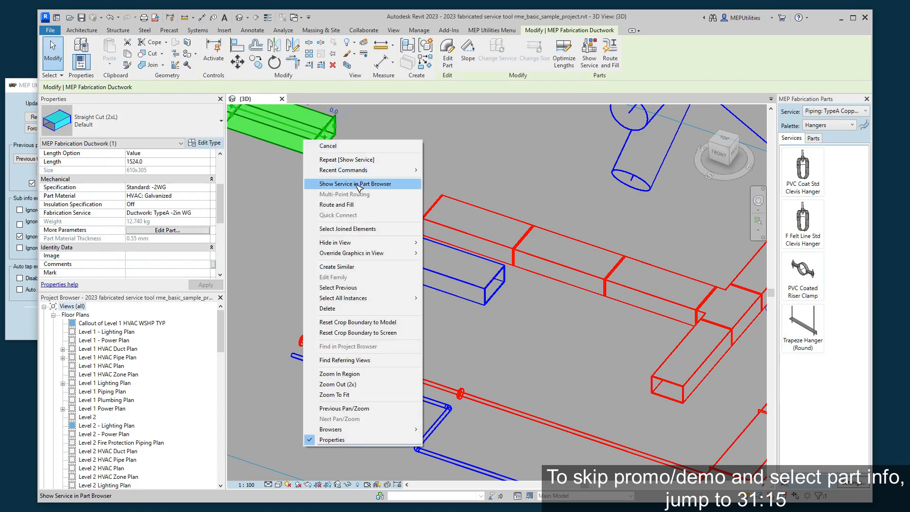
click(355, 184)
click(824, 128)
click(816, 174)
Step: Place Trapeze Hangers along the red duct with its branches and along the separate red duct run
click(805, 282)
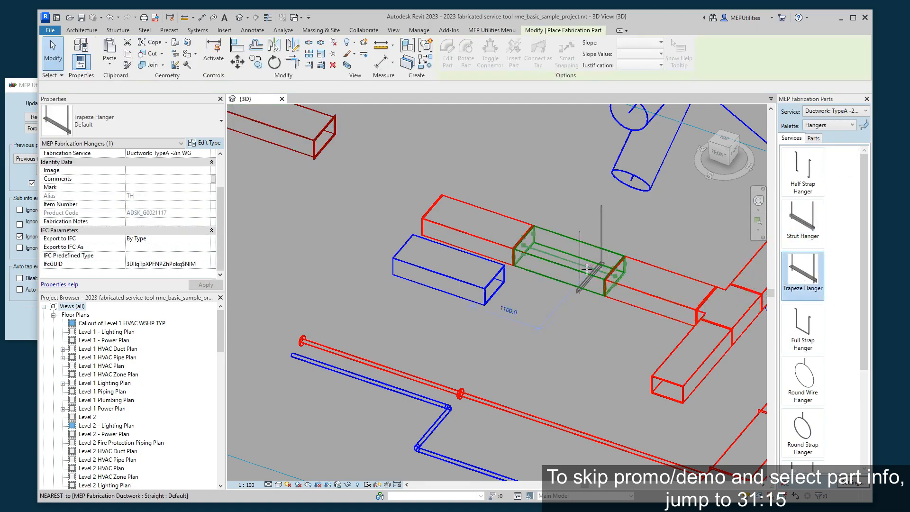
click(636, 305)
middle_drag(621, 358, 377, 371)
click(517, 272)
click(449, 367)
middle_drag(552, 401, 635, 231)
click(590, 246)
middle_drag(358, 215, 462, 302)
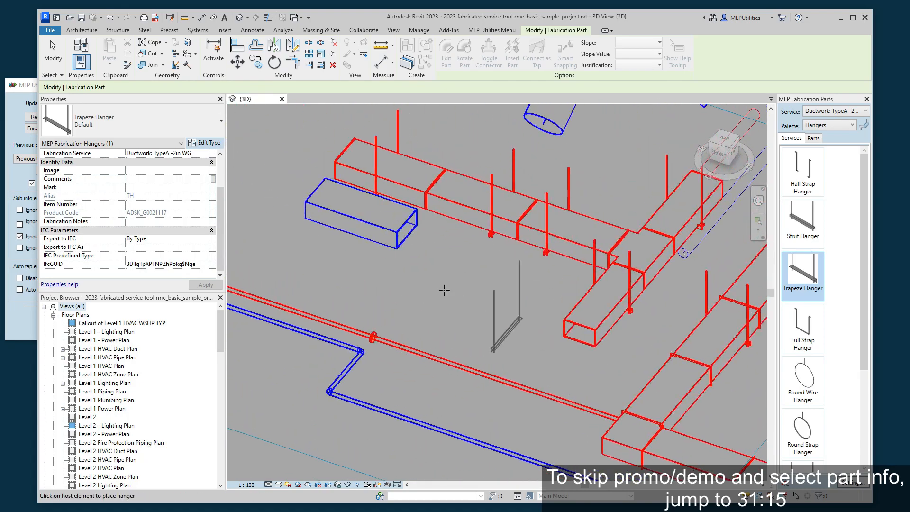
Step: Place Trapeze Hangers on the blue duct and on the straight after the separate red run's elbow
click(379, 227)
middle_drag(569, 342, 475, 282)
click(467, 278)
middle_drag(519, 230, 628, 383)
scroll(398, 305, down, 2)
middle_drag(398, 306, 452, 352)
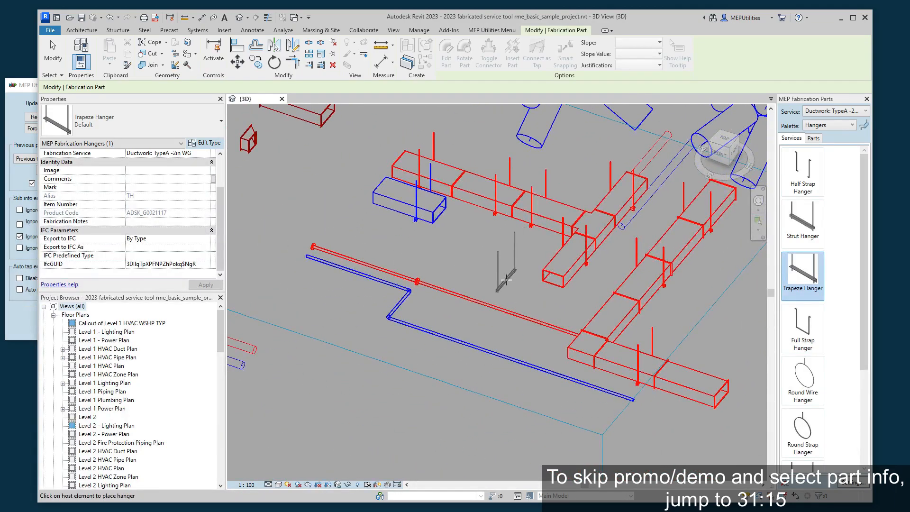
middle_drag(506, 280, 480, 330)
right_click(485, 315)
click(497, 321)
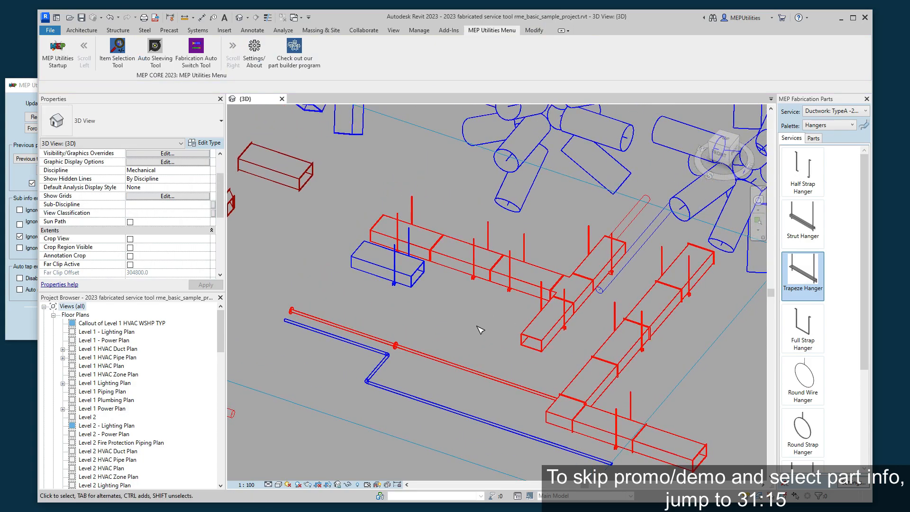
Step: Review the stored part parameter info in the Fabrication Auto Switch Tool, including its secondary data
click(27, 318)
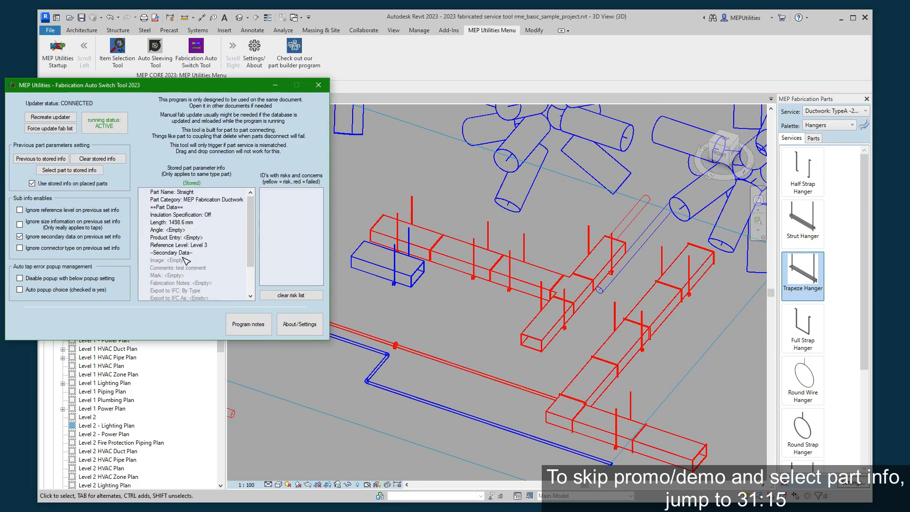
scroll(167, 270, down, 1)
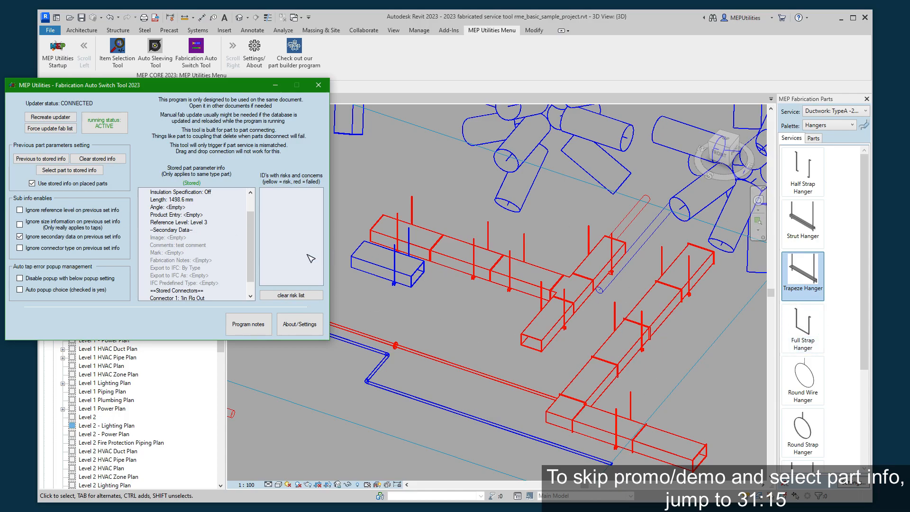
click(473, 328)
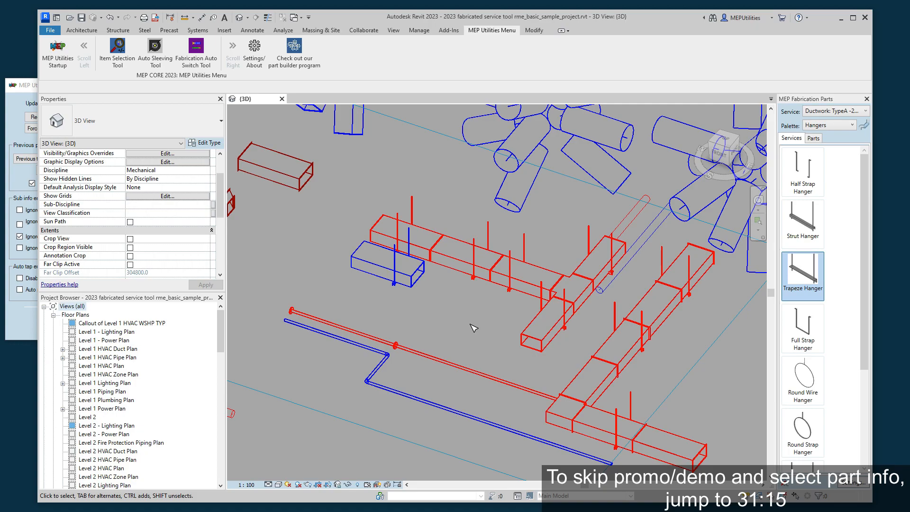
Step: Show the service of the red duct beside the blue duct in the part browser
middle_drag(474, 327, 476, 308)
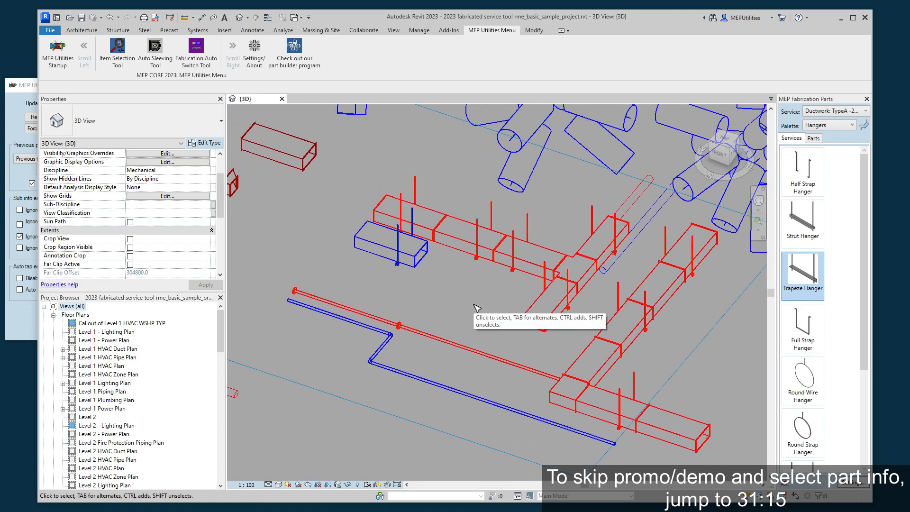
scroll(432, 264, up, 5)
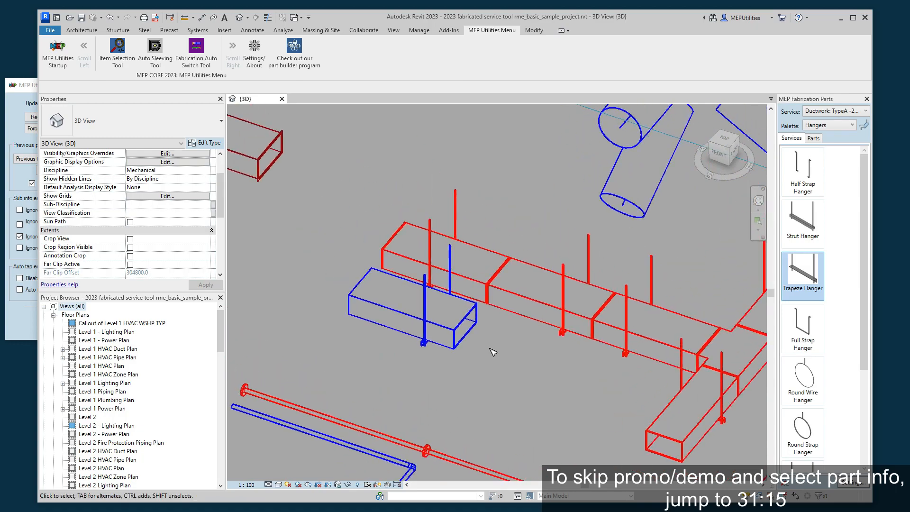
click(444, 337)
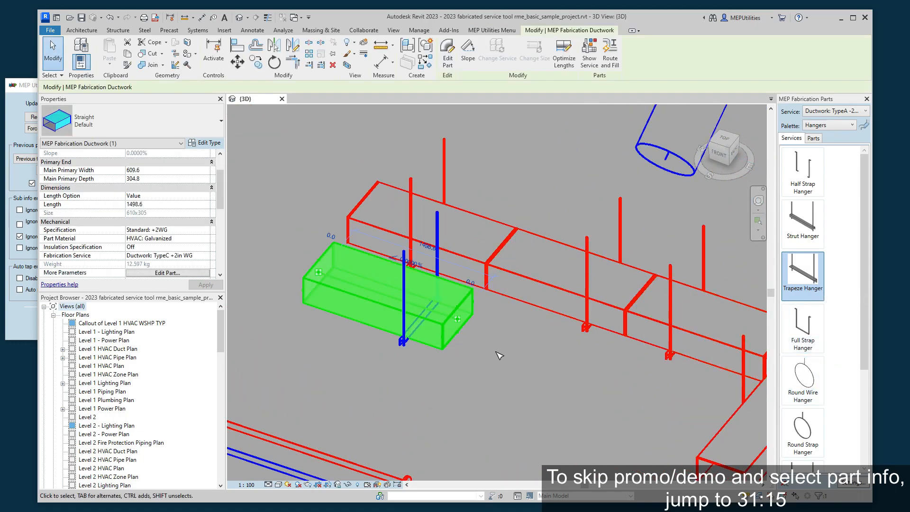
middle_drag(496, 341, 571, 362)
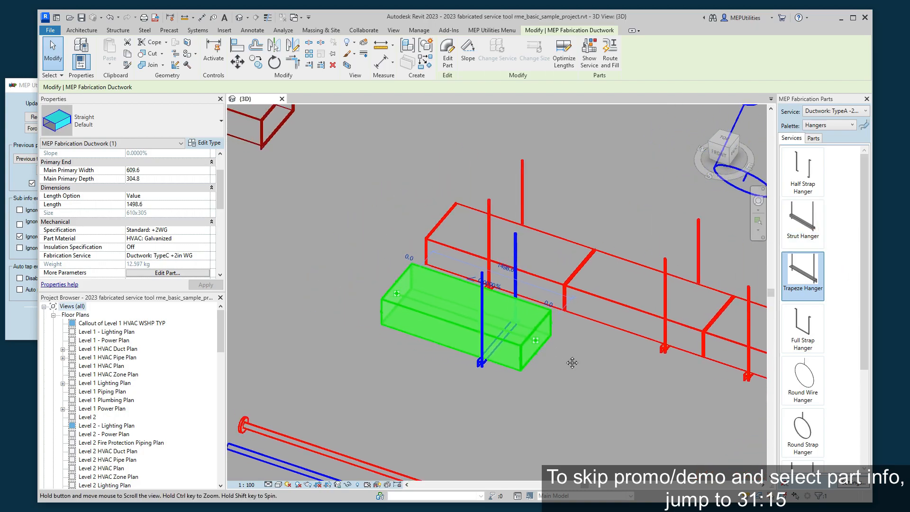
click(572, 280)
right_click(570, 279)
click(627, 308)
click(803, 273)
middle_drag(449, 269, 524, 313)
middle_drag(373, 213, 500, 248)
right_click(509, 268)
click(553, 275)
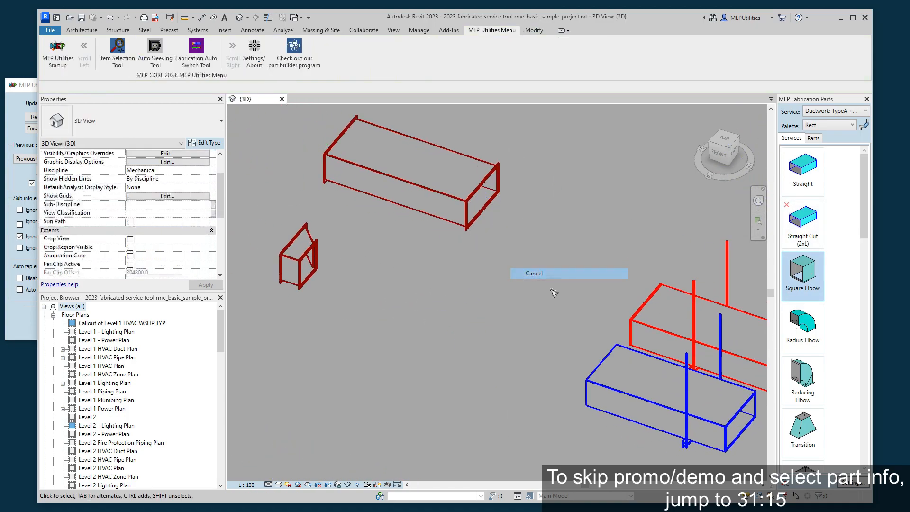
middle_drag(564, 296, 485, 230)
click(561, 338)
right_click(559, 338)
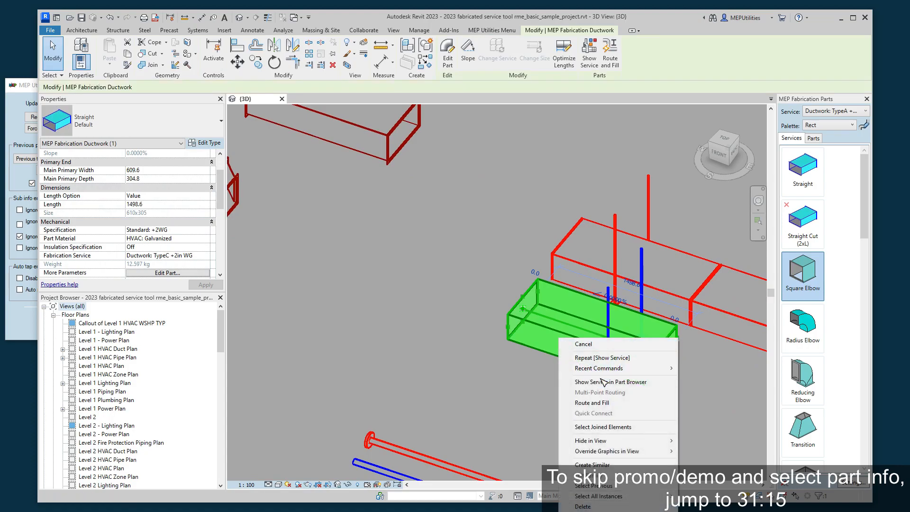
click(426, 376)
click(372, 317)
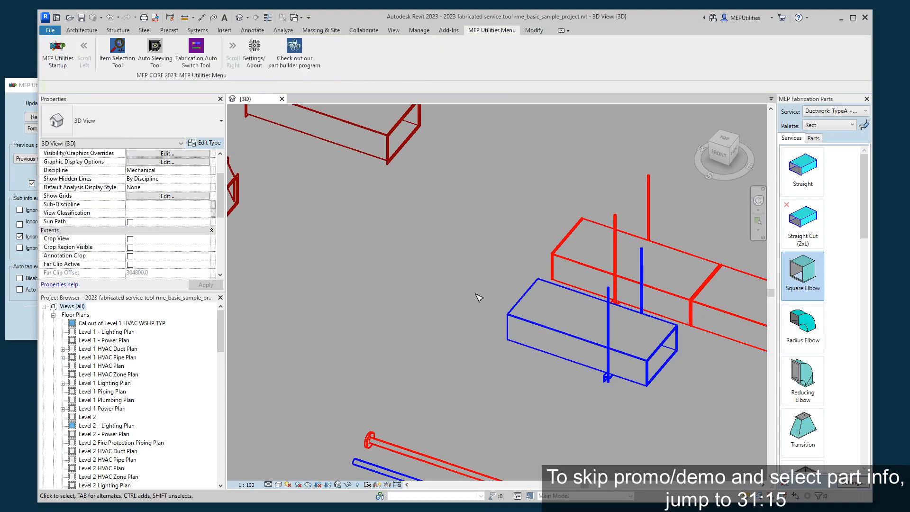
Step: Stretch the end of the dark red rectangular straight duct towards the red duct run with hangers
scroll(474, 291, down, 2)
middle_drag(453, 284, 578, 315)
middle_drag(454, 254, 487, 274)
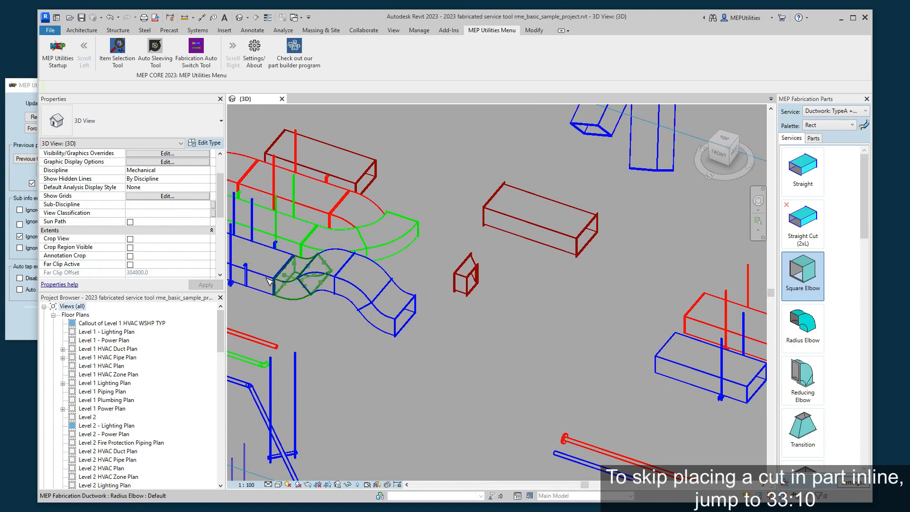
middle_drag(517, 316, 405, 451)
click(426, 368)
middle_drag(426, 368, 421, 301)
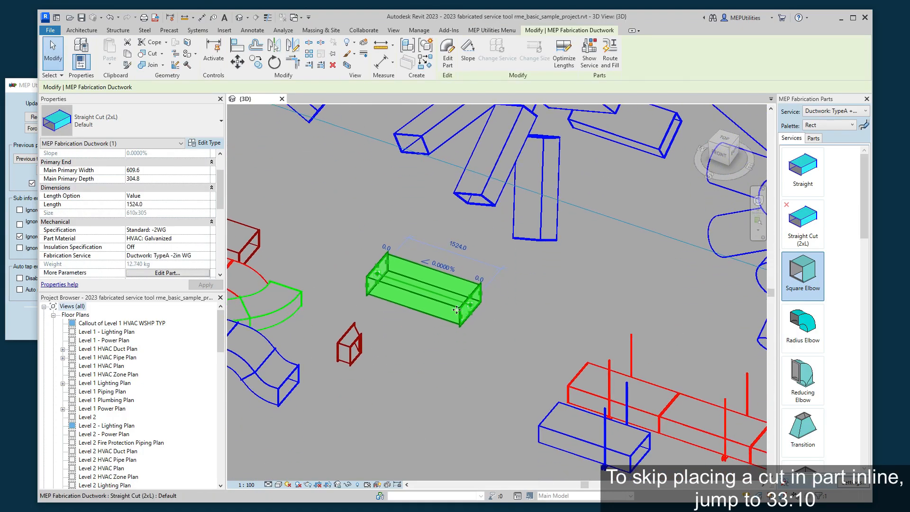
drag(471, 306, 614, 333)
click(425, 385)
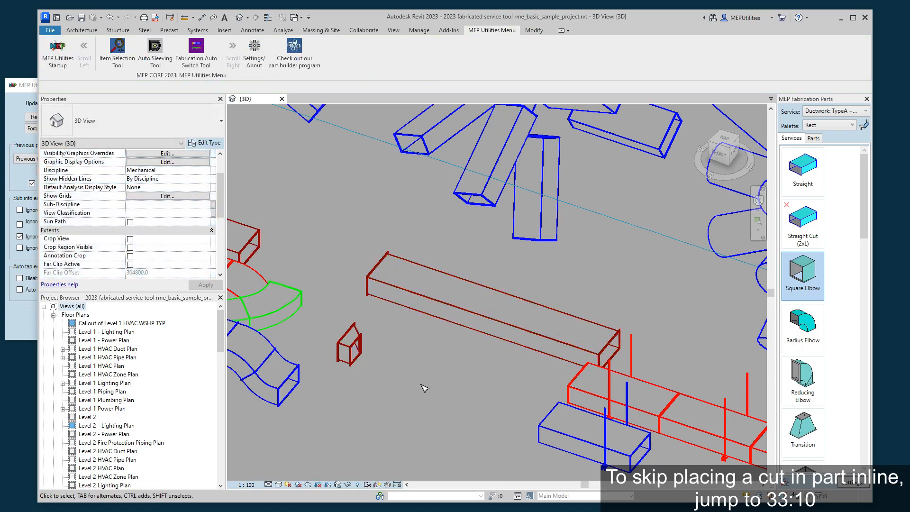
Step: Show the service of the green radius elbow, Ductwork: TypeB +2in WG, in the part browser
scroll(481, 341, up, 1)
middle_drag(481, 341, 405, 367)
middle_drag(443, 331, 527, 264)
middle_drag(230, 261, 348, 266)
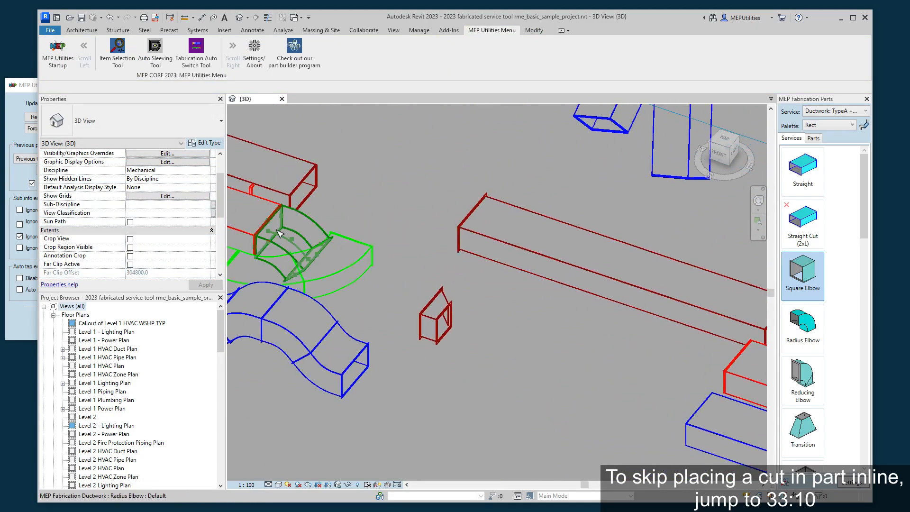
click(254, 277)
right_click(251, 272)
click(294, 317)
Step: Insert a Square Tee from the TypeB service inline into the lengthened dark red straight duct
middle_drag(527, 351, 442, 356)
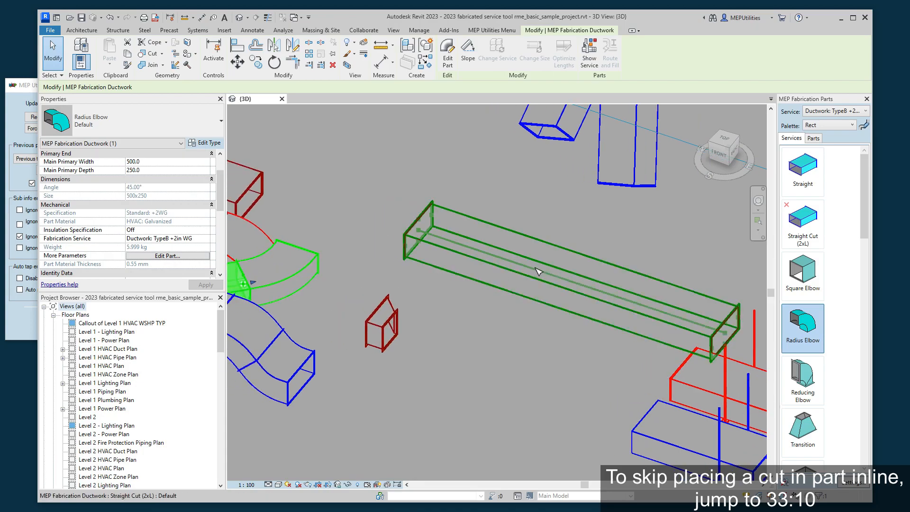
scroll(804, 370, down, 3)
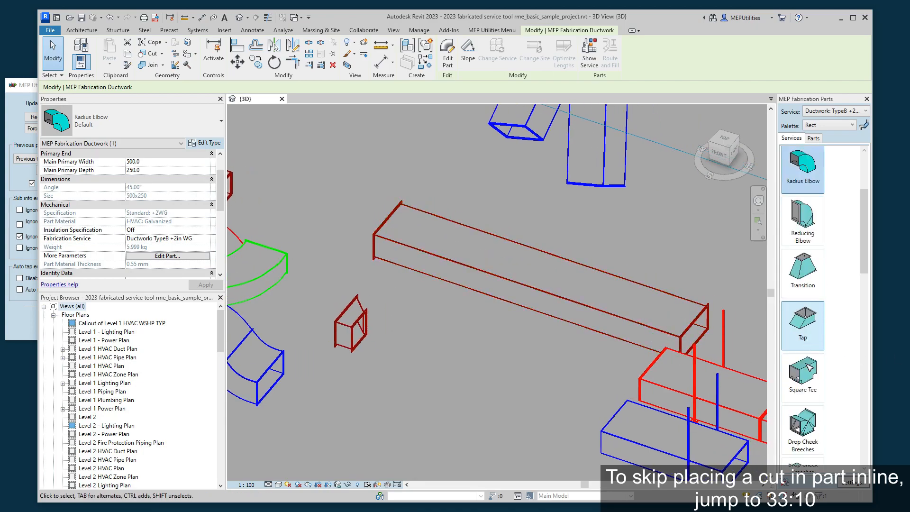
click(803, 360)
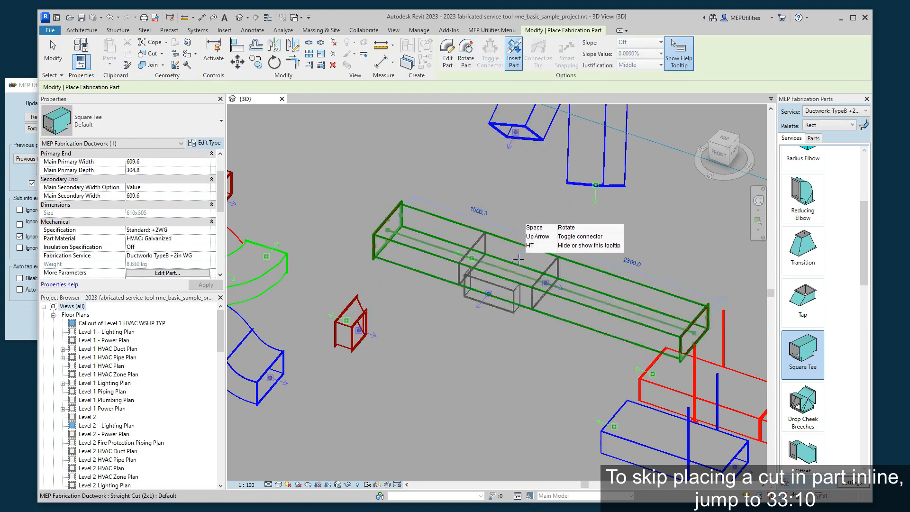
click(532, 271)
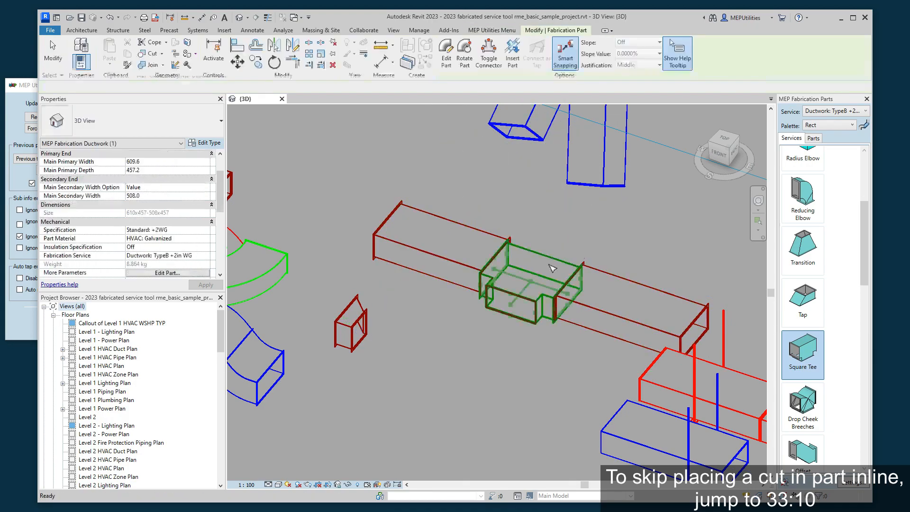
right_click(662, 236)
click(686, 243)
right_click(671, 245)
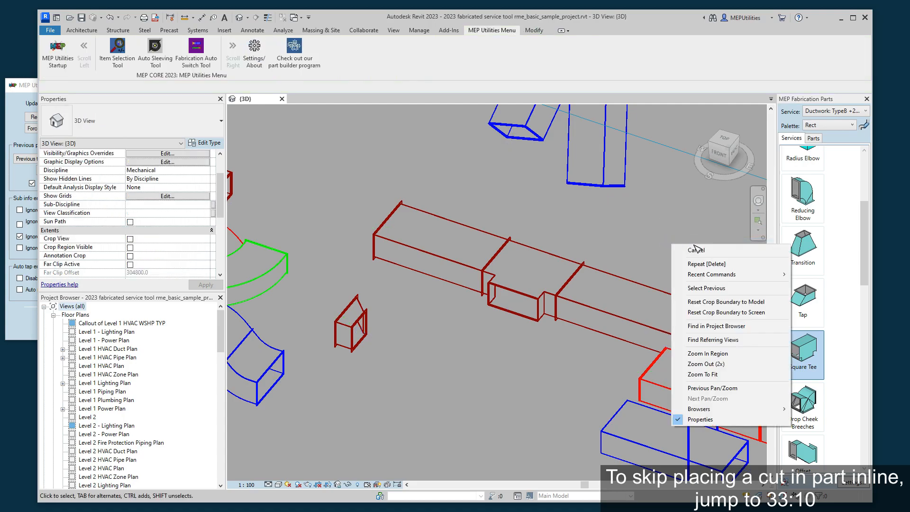
click(695, 251)
Step: Place a Spiral Pipe from the Rnd palette in the open area in front of the rectangular ducts
middle_drag(544, 254, 593, 211)
scroll(594, 211, down, 2)
middle_drag(533, 240, 417, 279)
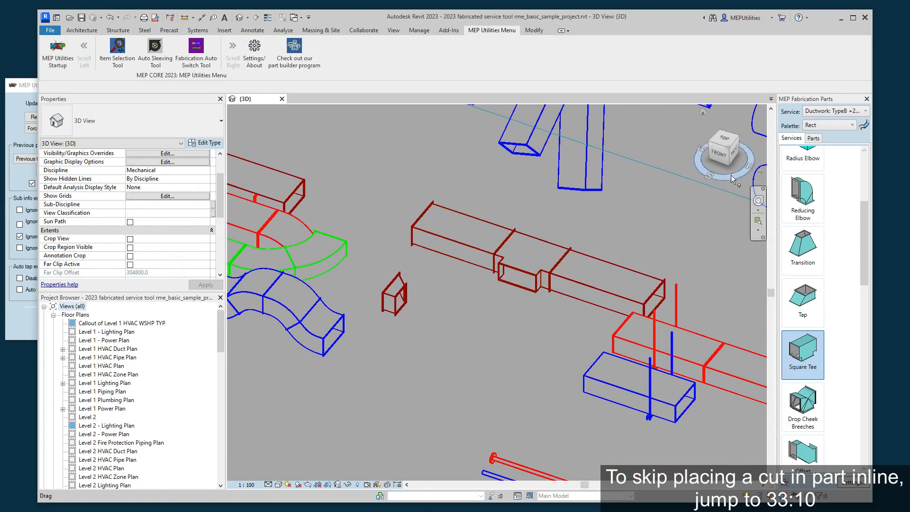
click(841, 126)
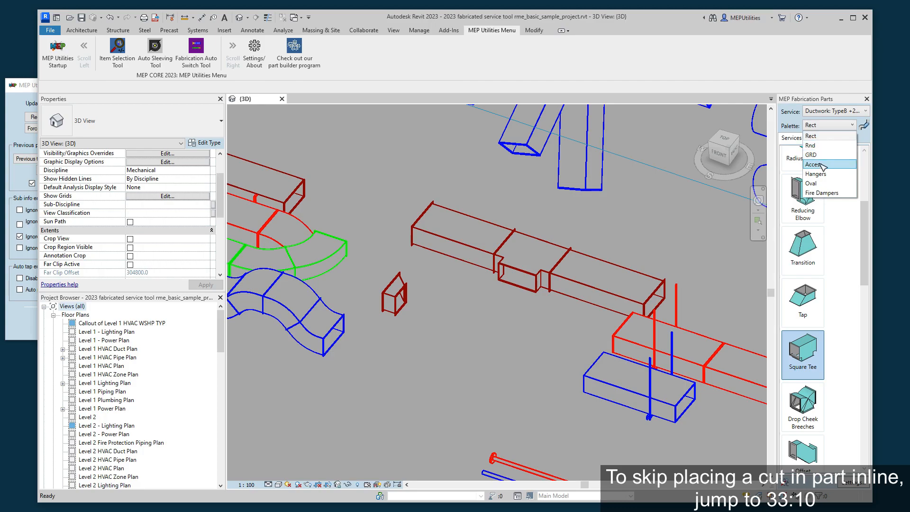
click(817, 137)
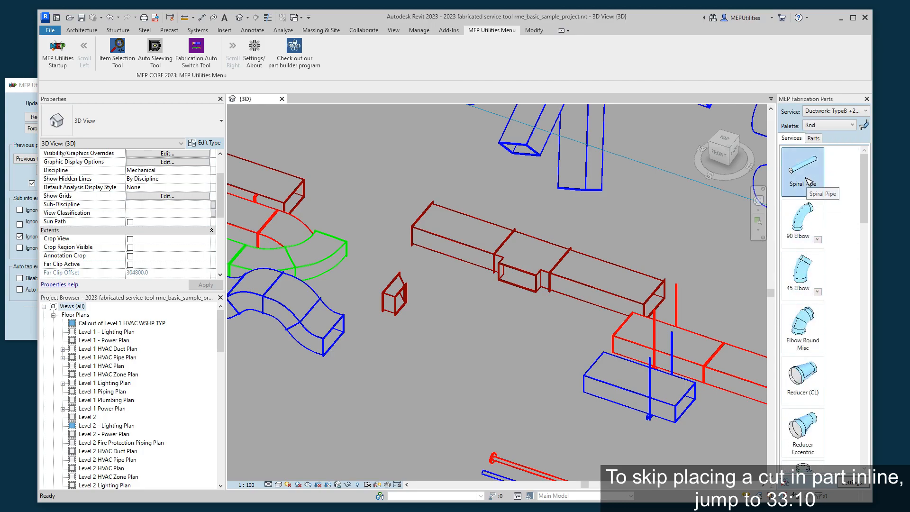
click(804, 167)
middle_drag(460, 344, 476, 267)
click(385, 264)
Step: Connect two more Spiral Pipes end to end onto the first one and finish placing
middle_drag(575, 330, 499, 258)
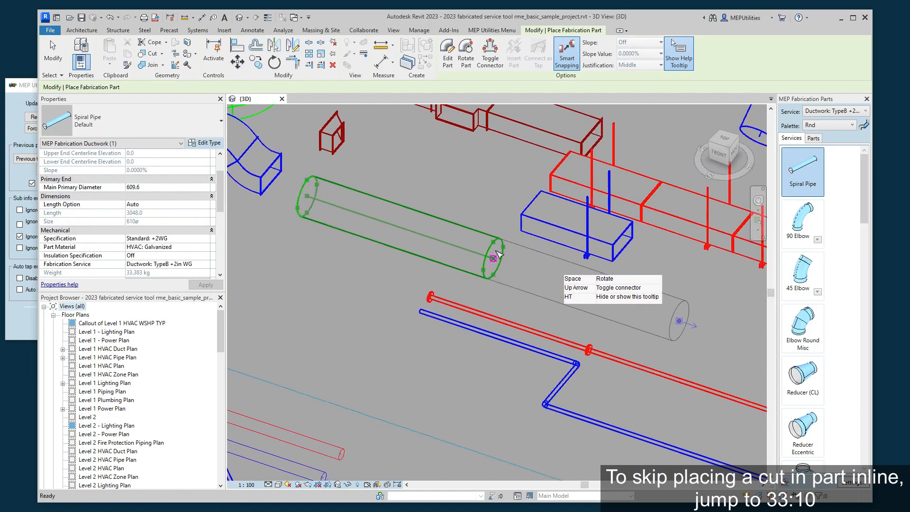
click(502, 254)
middle_drag(593, 330, 443, 290)
click(545, 293)
middle_drag(520, 352, 595, 363)
right_click(510, 328)
click(524, 334)
right_click(523, 321)
click(536, 323)
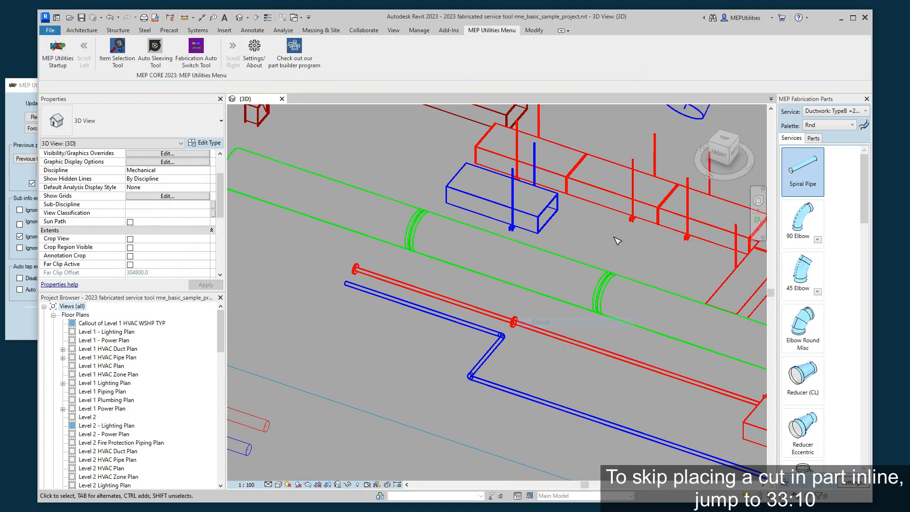
Step: Inspect the properties of the last Spiral Pipe in the round duct run
scroll(635, 345, up, 3)
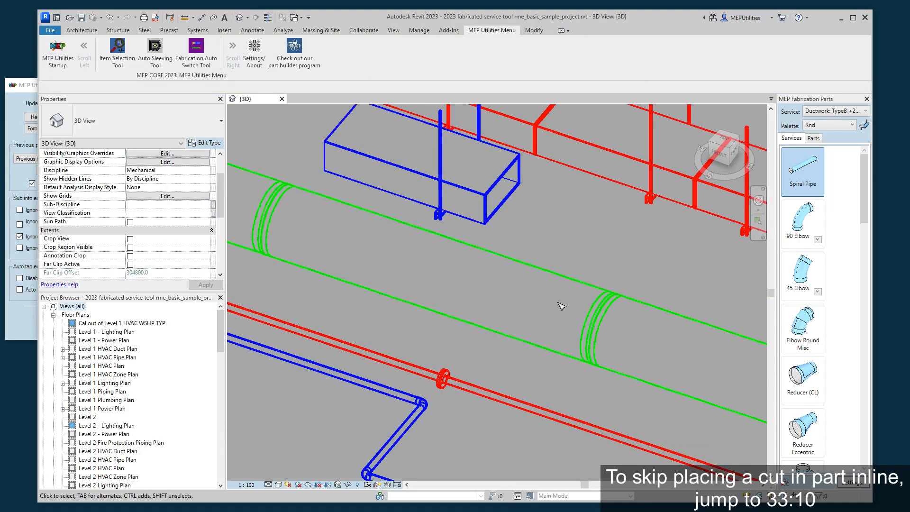
click(631, 340)
middle_drag(544, 258, 574, 284)
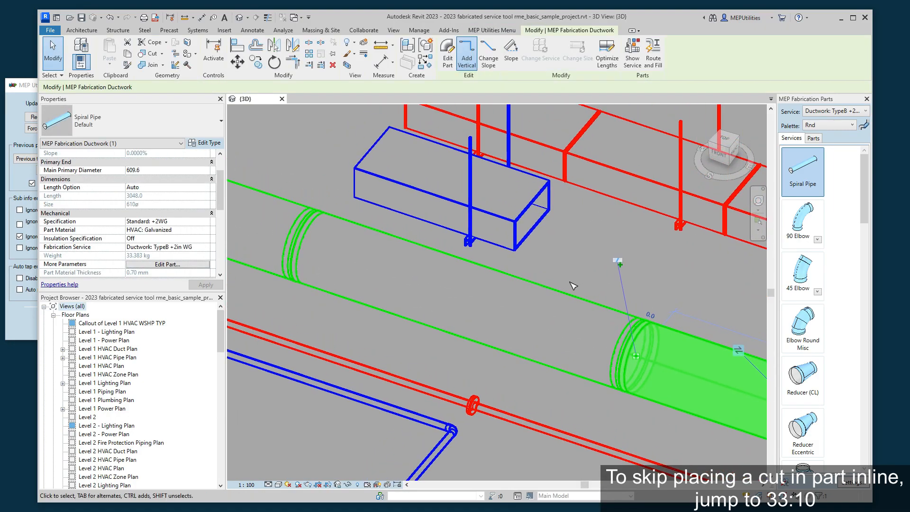
key(Escape)
middle_drag(654, 363, 692, 372)
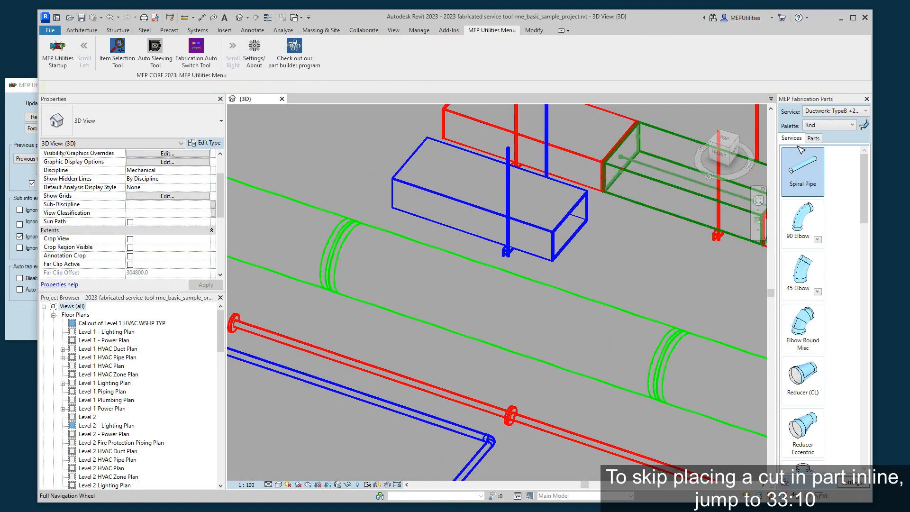
Step: Show the service of the dark red straight after the square tee in the part browser
scroll(810, 308, down, 3)
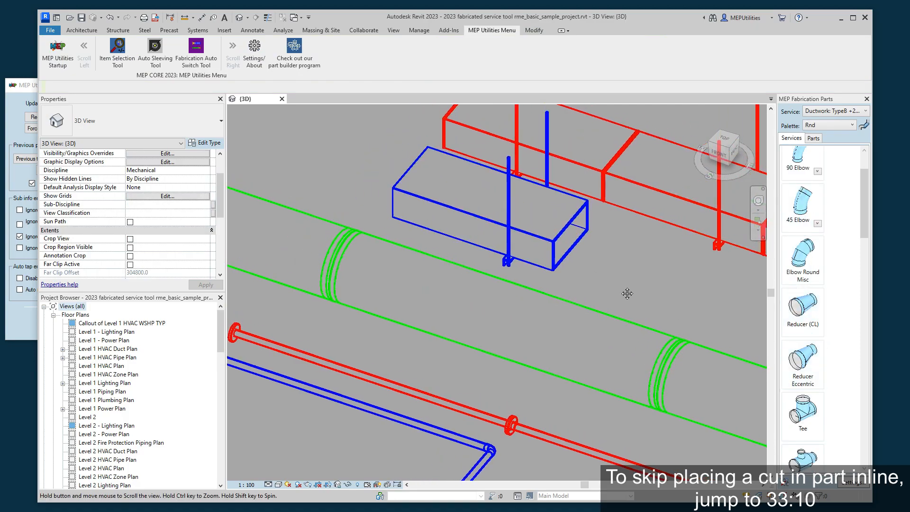
scroll(576, 283, down, 2)
click(497, 157)
right_click(497, 157)
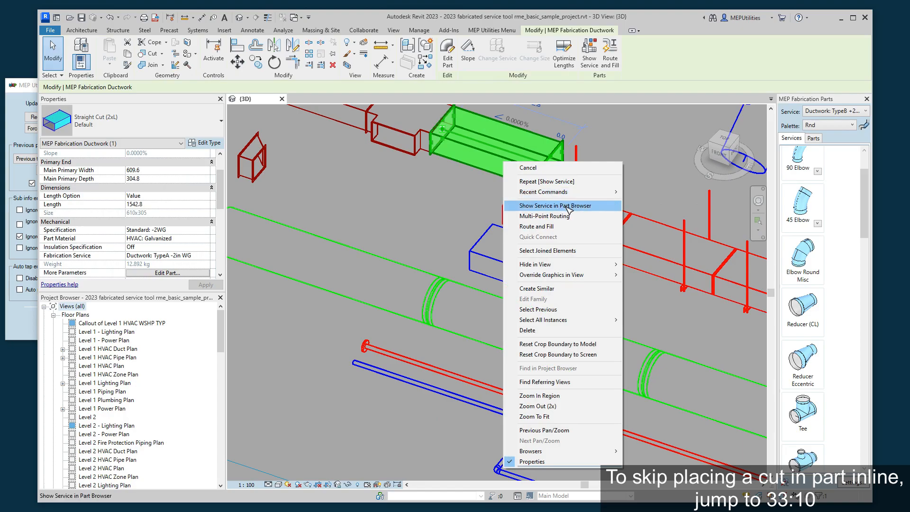
click(545, 206)
click(614, 297)
Step: Choose the Tee from the TypeA service's Rnd palette and open its connector settings for editing
scroll(611, 300, up, 2)
middle_drag(603, 346, 591, 296)
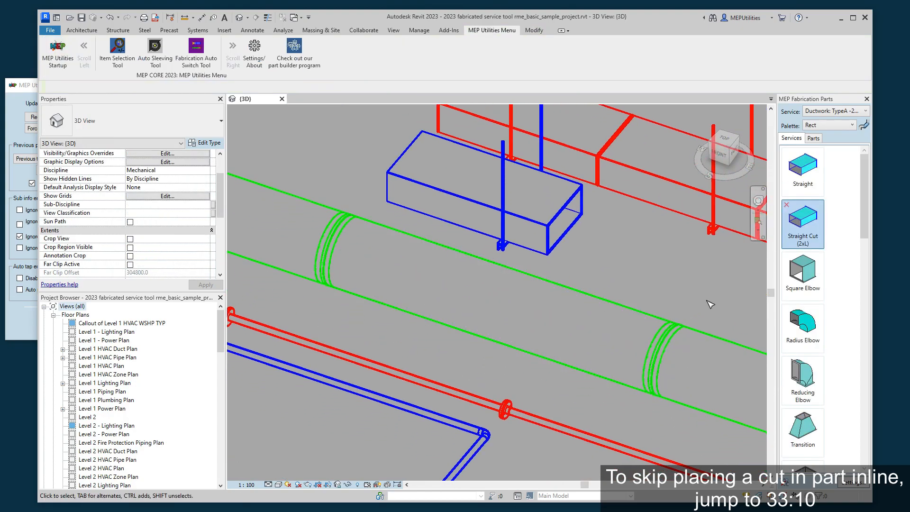
click(822, 127)
click(810, 146)
scroll(822, 309, down, 5)
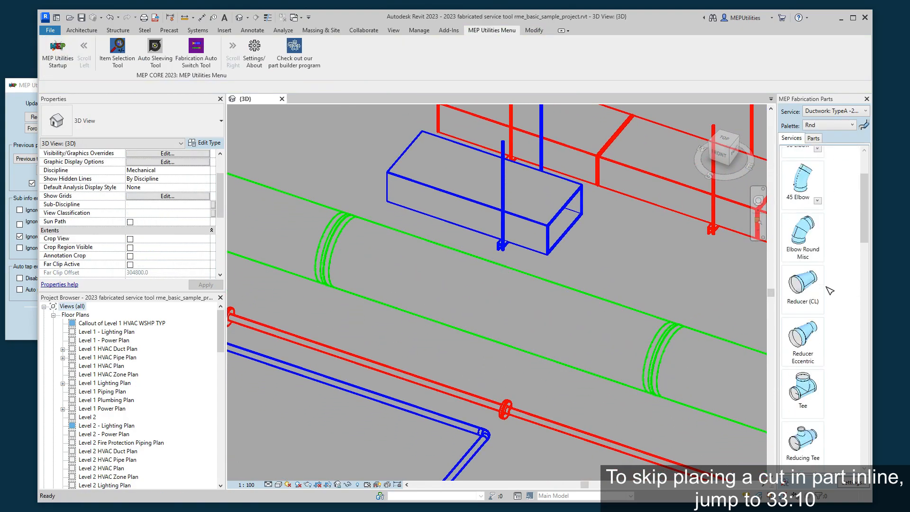
click(802, 230)
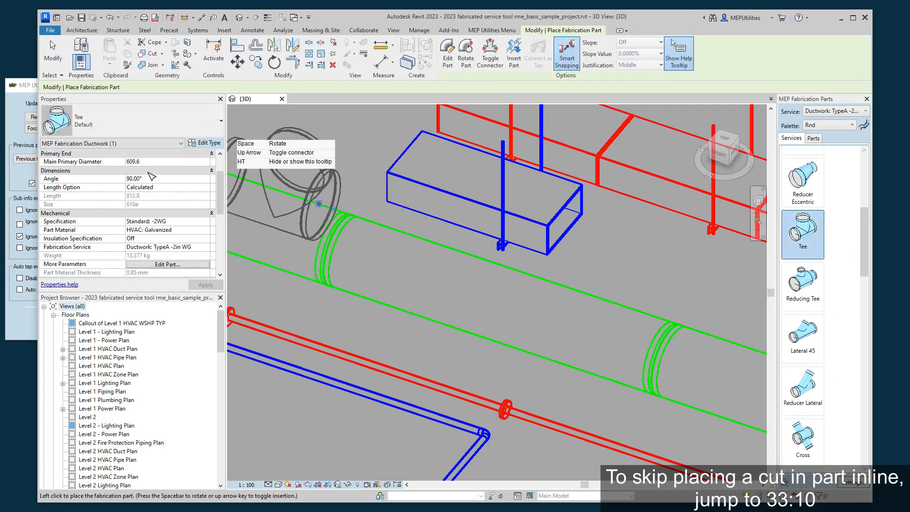
click(176, 265)
click(781, 182)
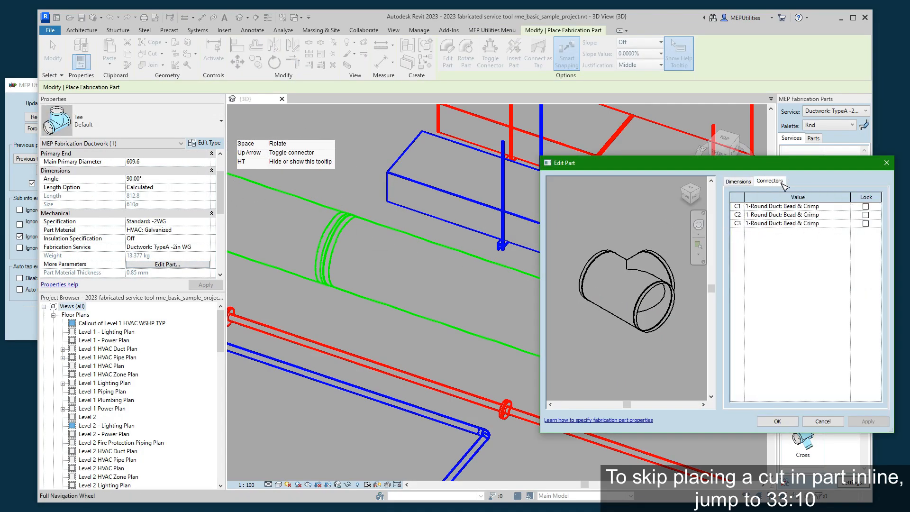
Step: Set the tee's connectors C1, C2 and C3 to 1-Round Duct: Spiral Raw and apply the changes
click(801, 206)
click(814, 207)
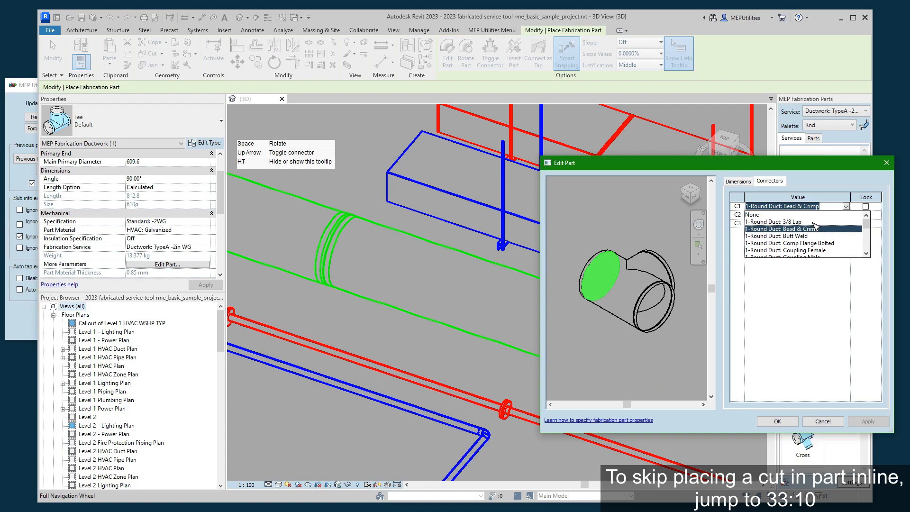
scroll(815, 233, down, 5)
click(806, 243)
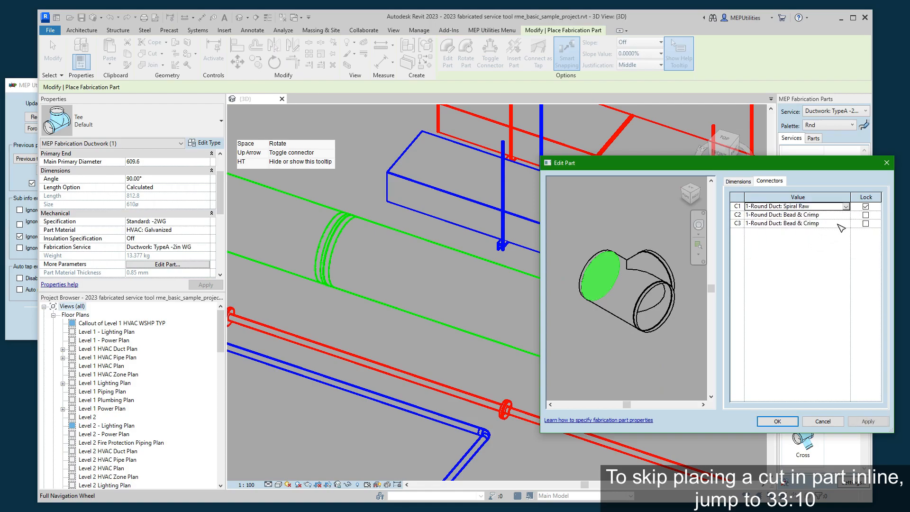
click(846, 214)
click(798, 252)
click(845, 223)
scroll(816, 241, down, 5)
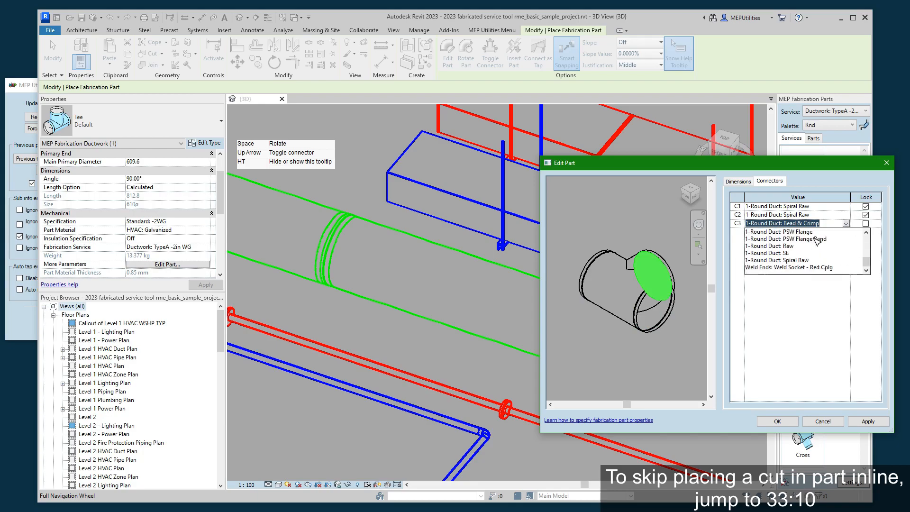
click(794, 260)
click(777, 421)
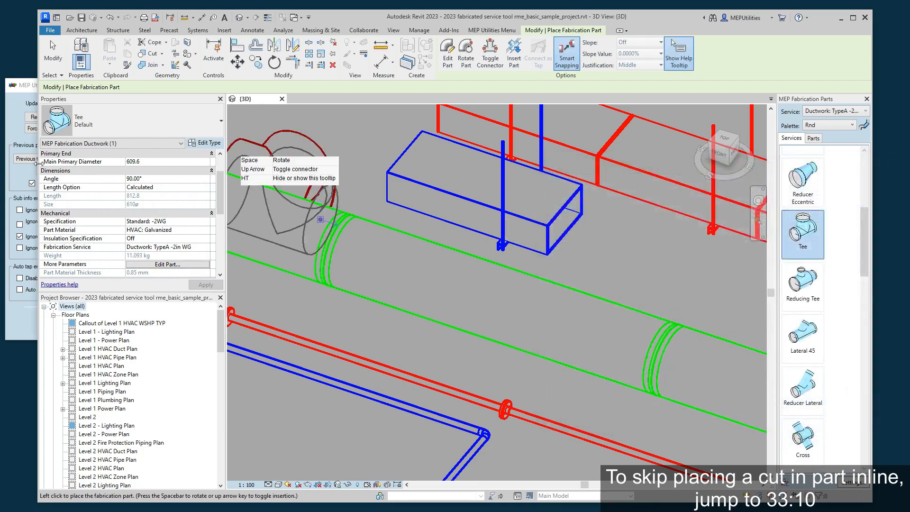
Step: Insert the TypeA Tee inline into the middle Spiral Pipe of the green round duct run
click(35, 184)
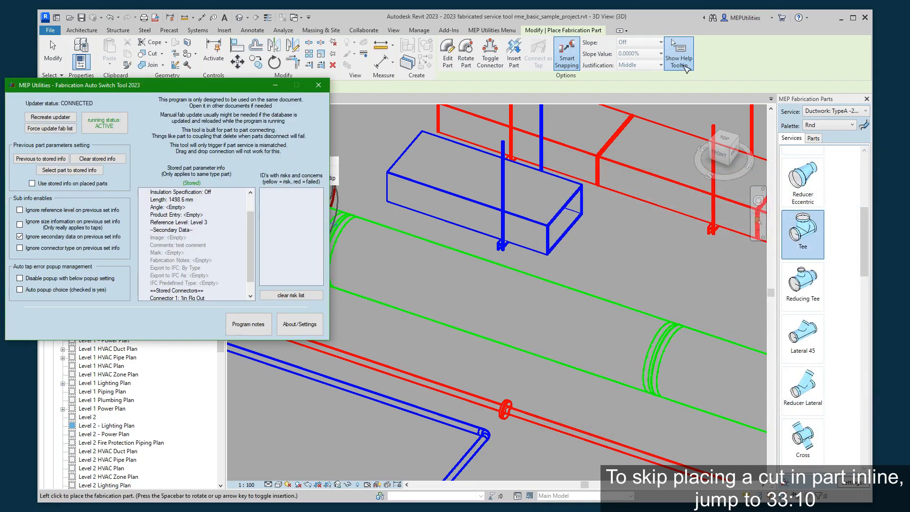
click(661, 72)
click(513, 53)
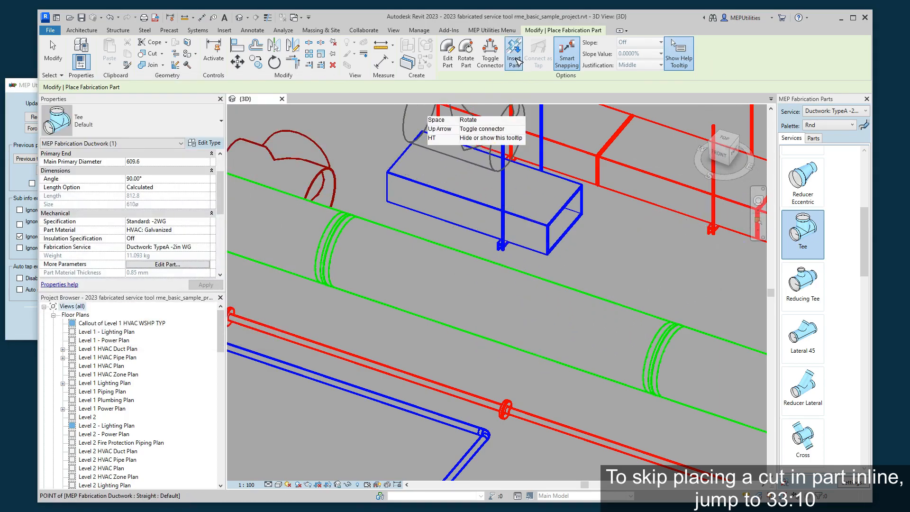
click(487, 299)
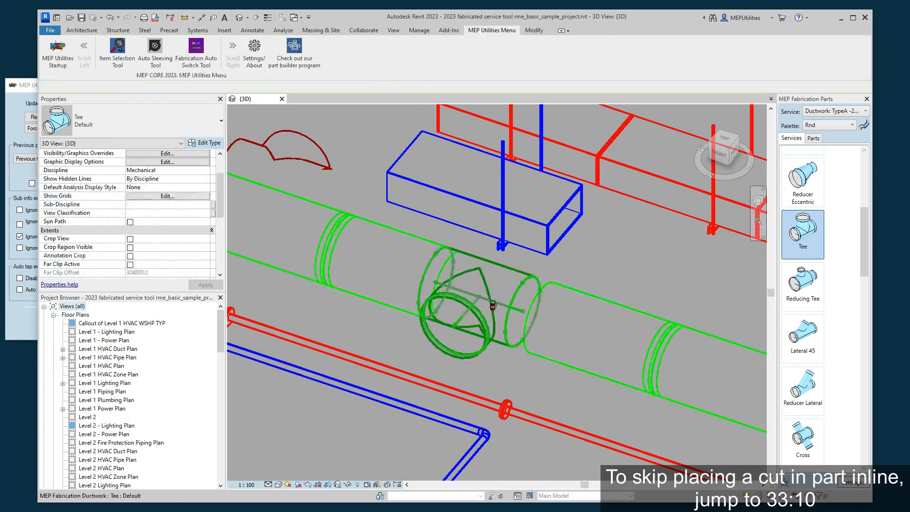
right_click(602, 254)
click(619, 262)
right_click(598, 260)
click(616, 266)
Step: Examine the inserted round tee and the service of the coupling next to it
click(494, 312)
scroll(509, 279, up, 2)
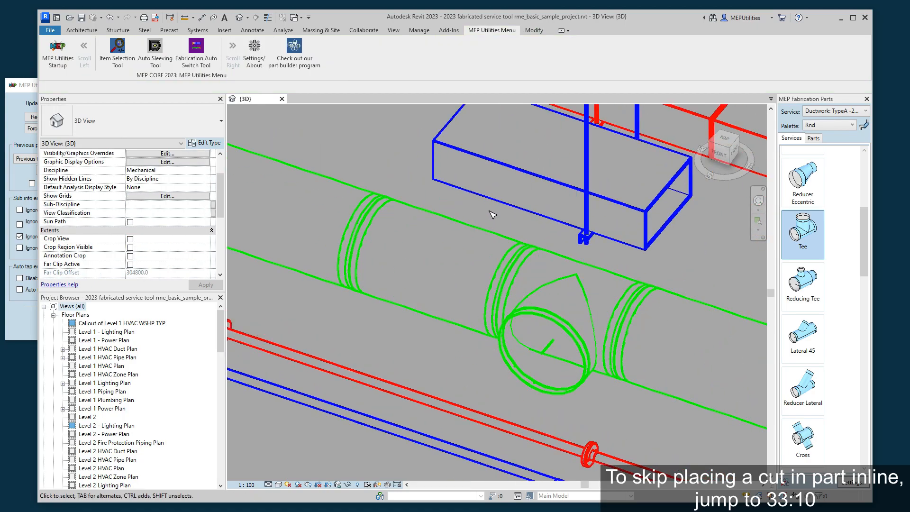
drag(458, 366, 566, 219)
middle_drag(740, 262, 637, 240)
click(634, 239)
middle_drag(584, 254, 525, 306)
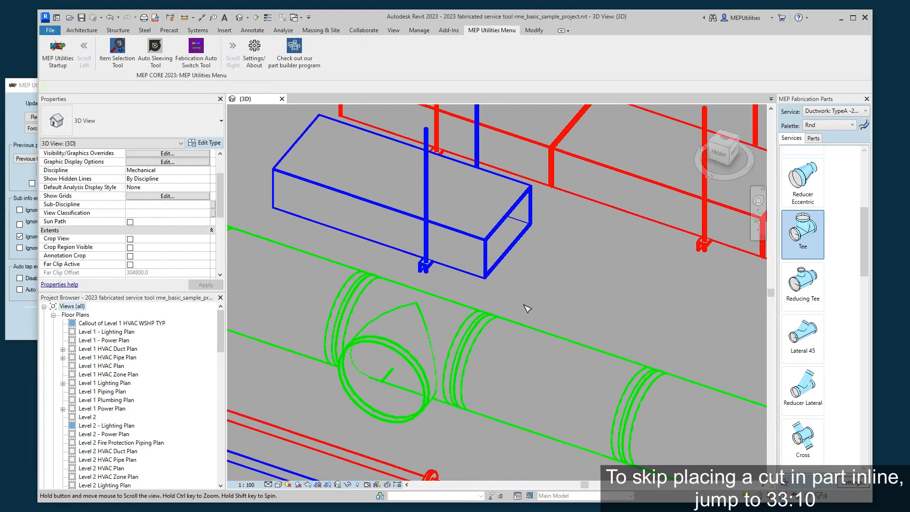
scroll(524, 306, down, 2)
drag(458, 386, 553, 287)
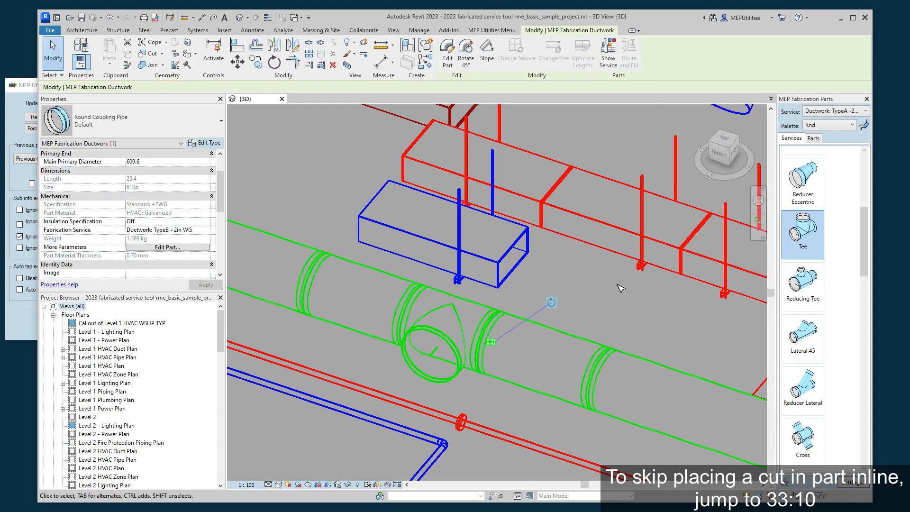
click(628, 299)
Step: Review the whole round duct run and the dark red rectangular duct with their inserted tees
scroll(614, 307, down, 3)
middle_drag(583, 313, 579, 341)
scroll(578, 341, down, 1)
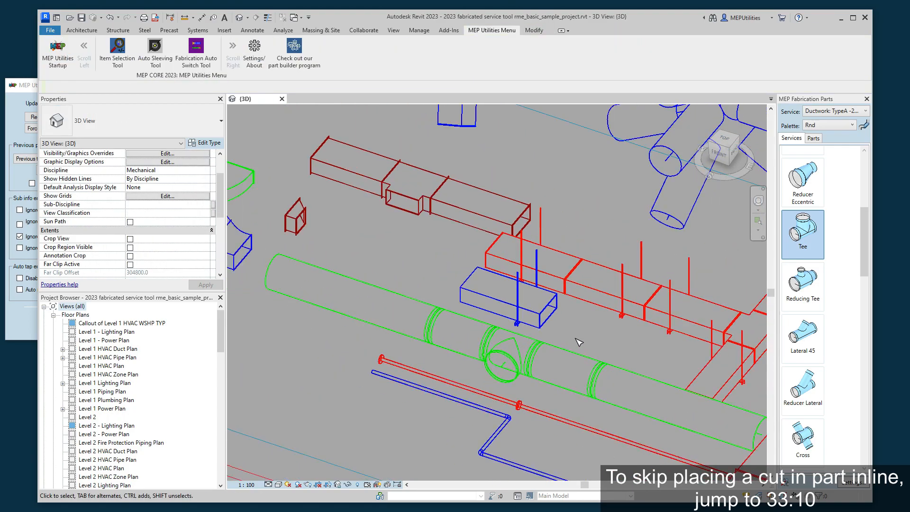
scroll(450, 318, up, 1)
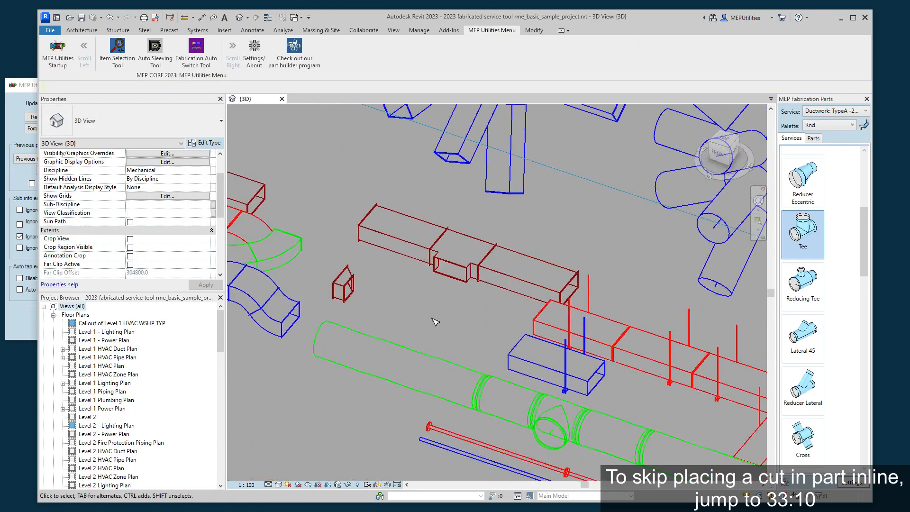
scroll(431, 320, up, 1)
middle_drag(431, 320, 484, 254)
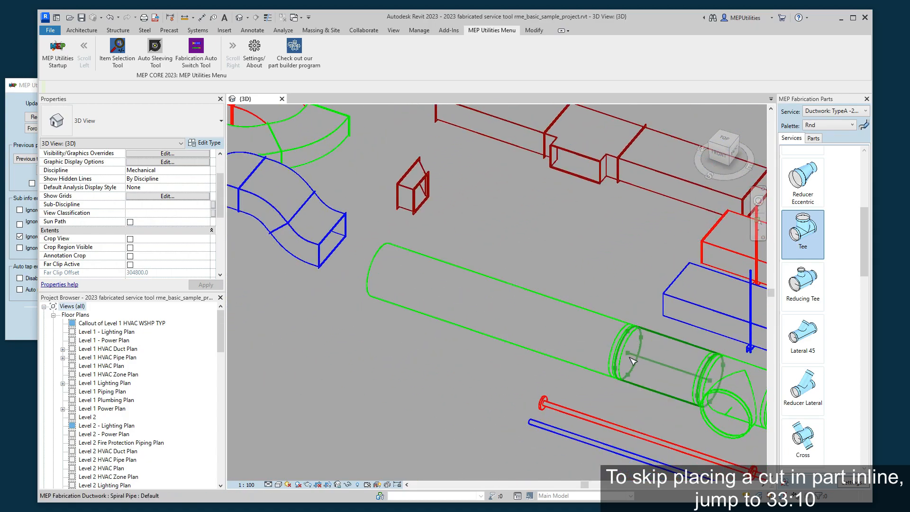
middle_drag(404, 266, 340, 217)
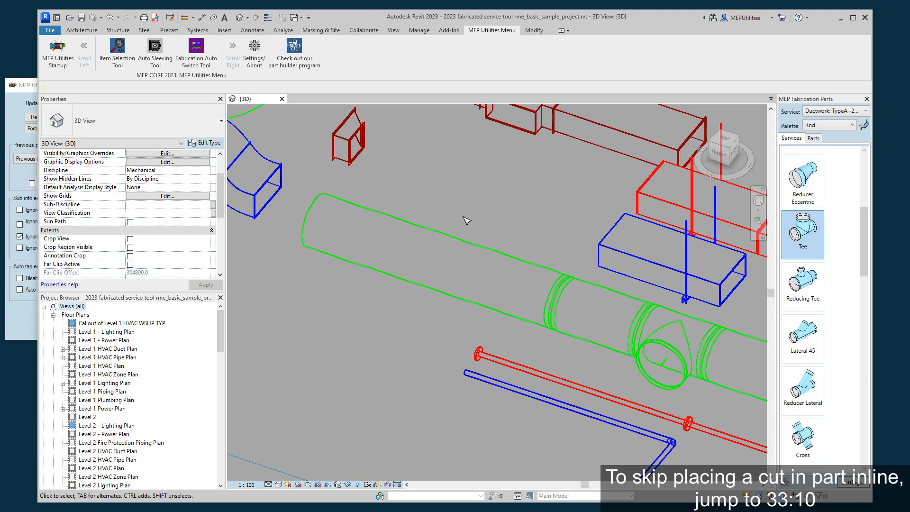
middle_drag(461, 222, 360, 244)
scroll(395, 231, down, 2)
middle_drag(450, 251, 396, 297)
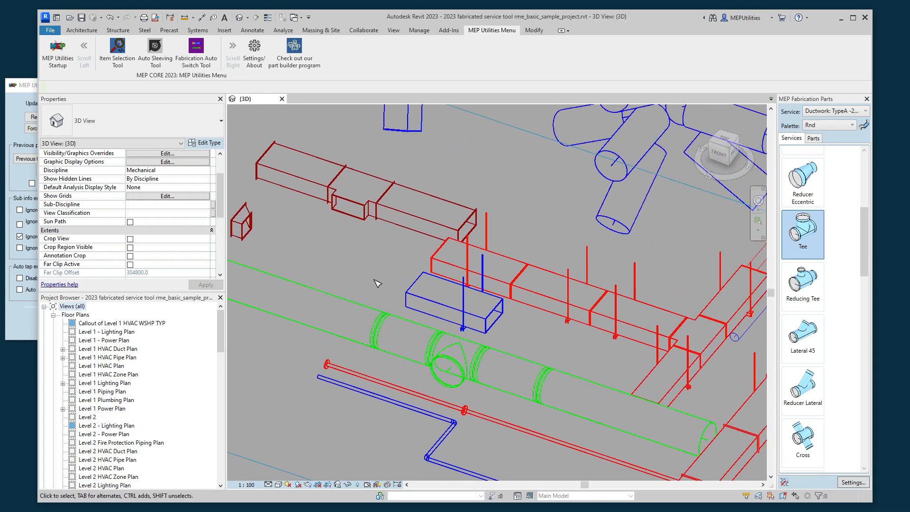